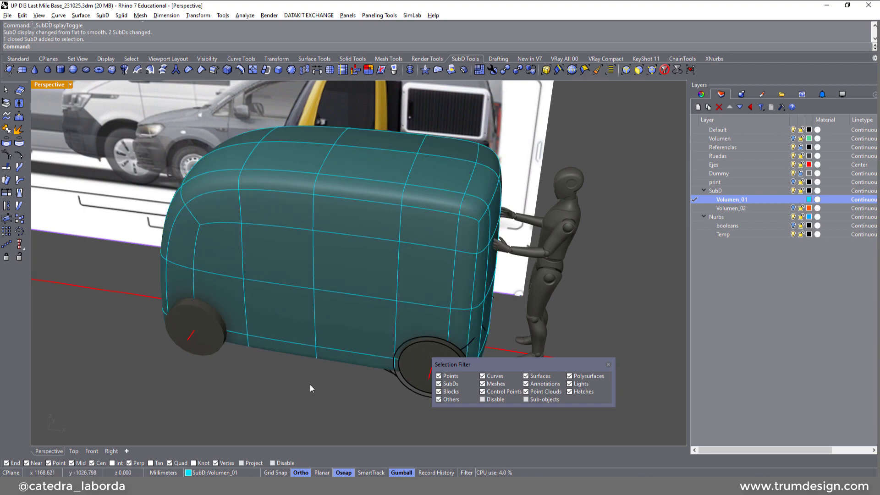
Examine the vehicle body from several angles, comparing its smooth and flat SubD display
right_click_drag(309, 387, 362, 257)
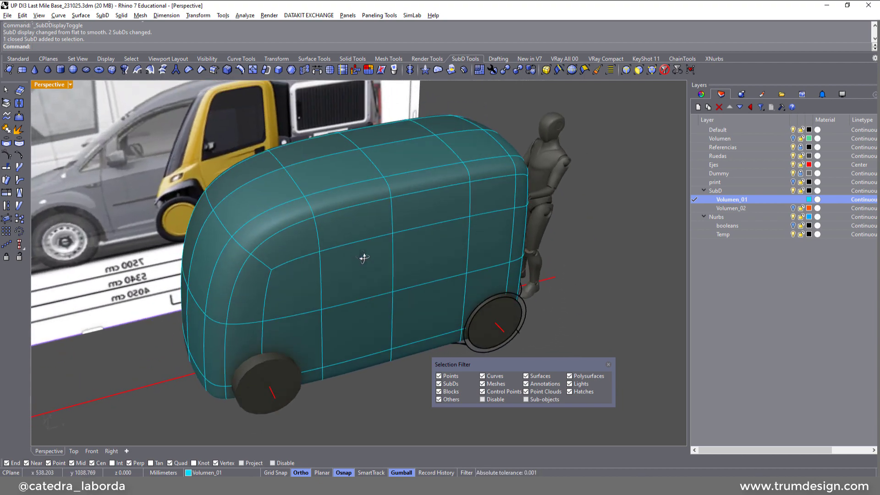
key("Tab")
right_click_drag(397, 310, 292, 309)
key("Tab")
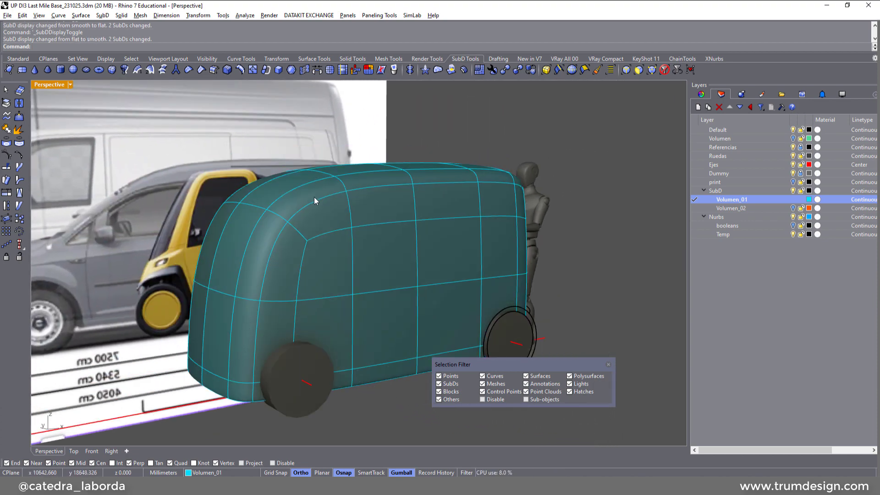
right_click_drag(460, 174, 265, 304)
key("Tab")
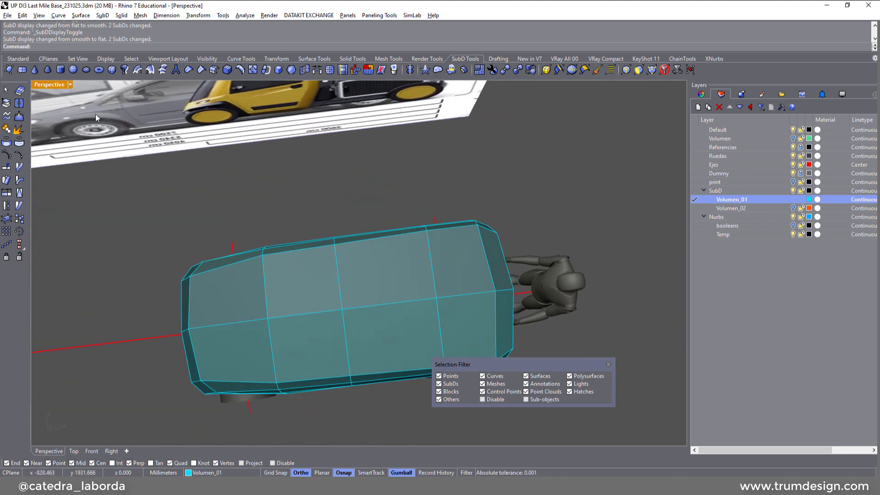
Check the body's shape in the Top view and against the reference image in the Front view
double_click(43, 85)
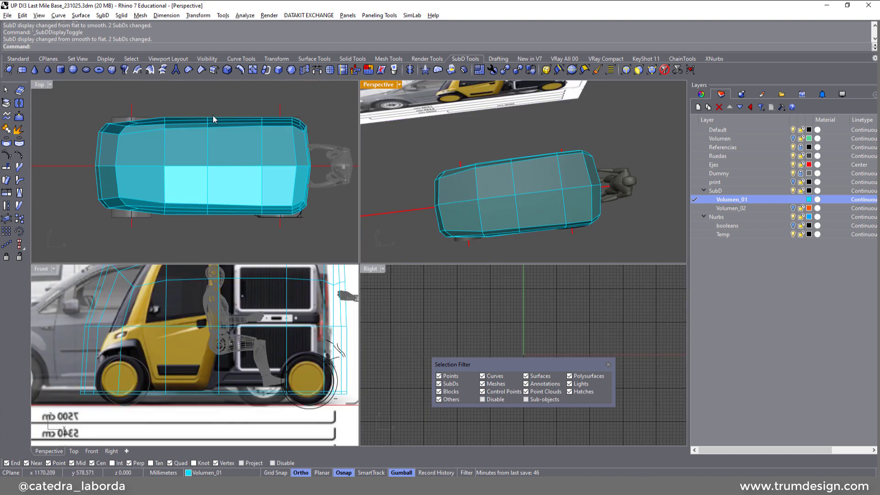
scroll(238, 118, "up", 5)
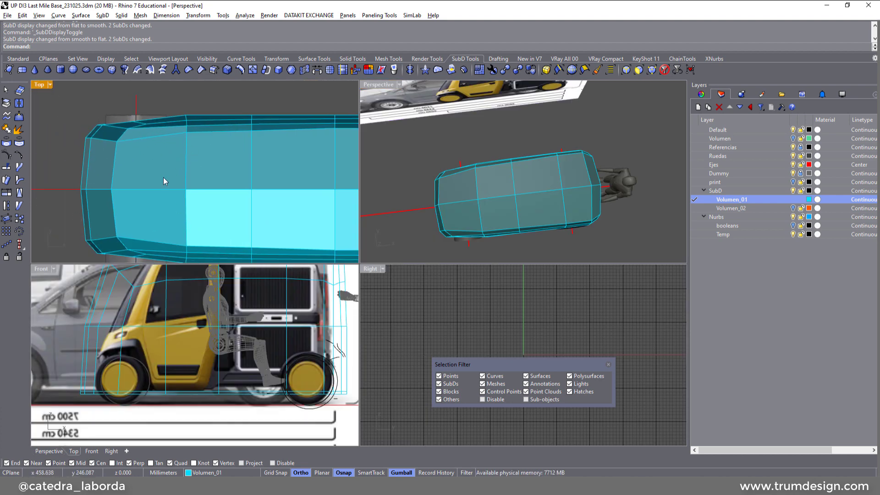
right_click_drag(169, 216, 176, 191)
key("Tab")
key("Tab")
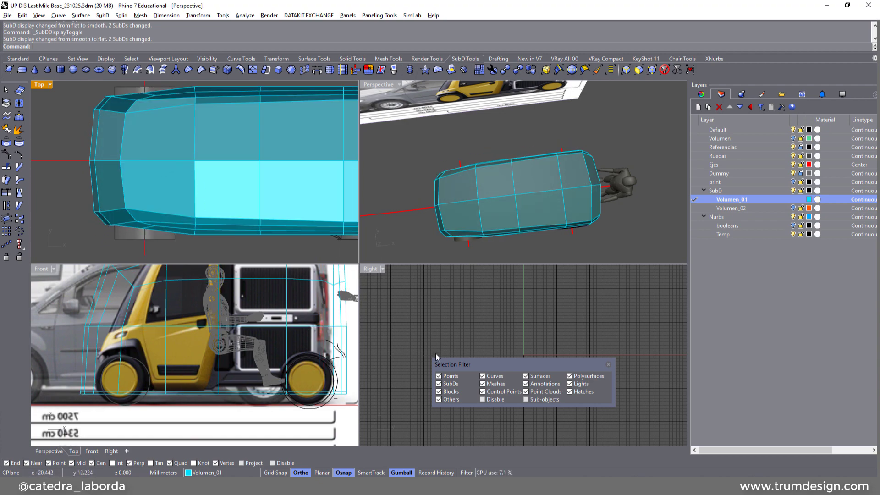
right_click_drag(243, 329, 214, 365)
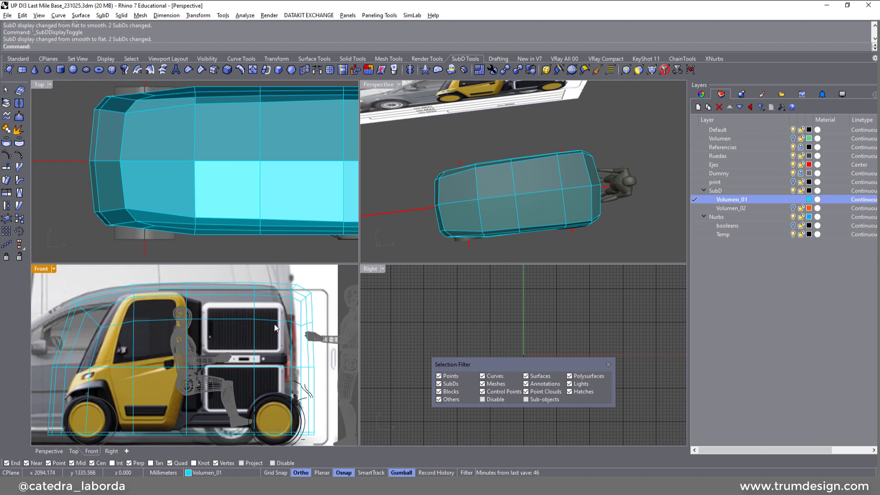
Inspect the smooth body in the enlarged Perspective view, around its side, rear corner and rear wheel
double_click(374, 87)
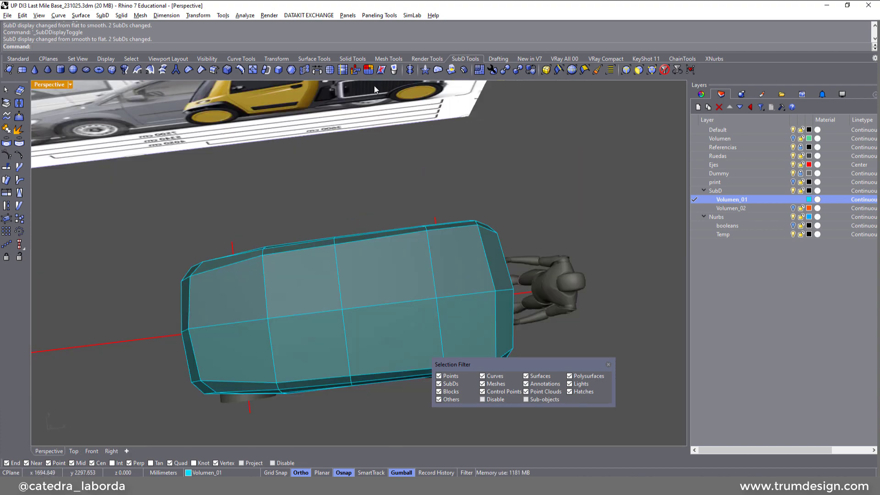
right_click_drag(403, 193, 436, 245)
key("Tab")
scroll(434, 233, "up", 3)
right_click_drag(414, 296, 444, 232)
right_click_drag(504, 288, 521, 304)
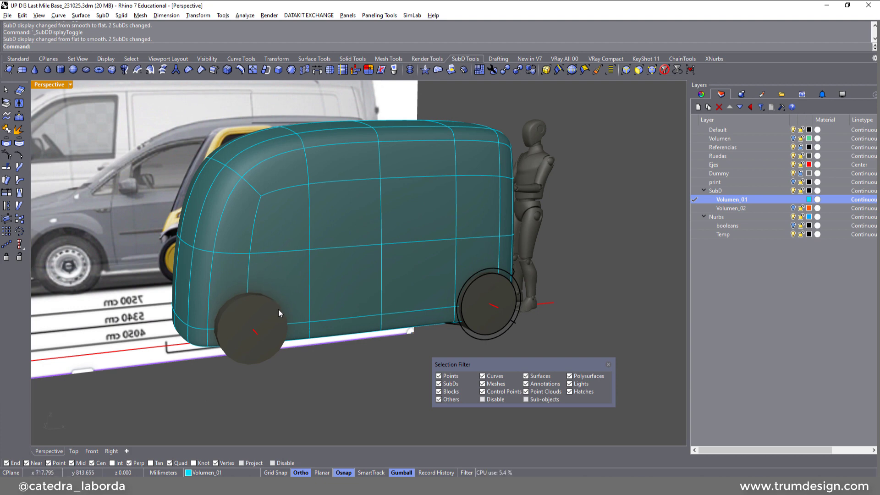
right_click_drag(481, 220, 412, 222)
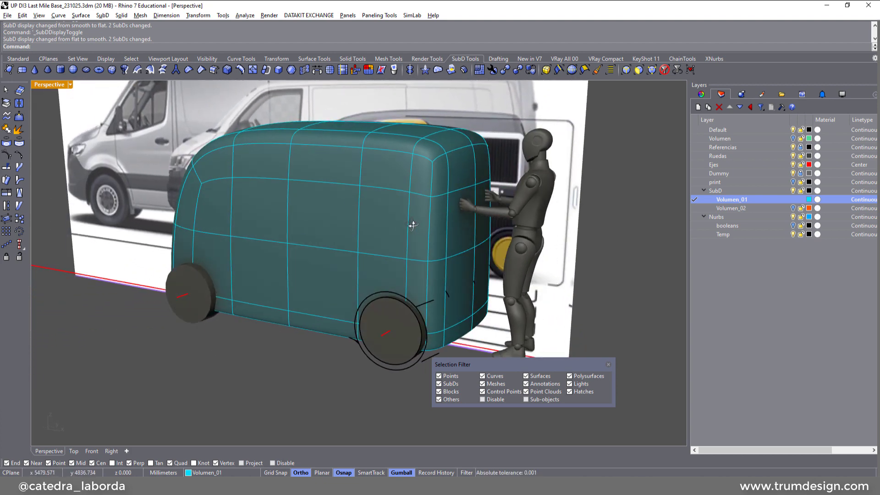
left_click(406, 346)
key("Escape")
scroll(430, 301, "up", 5)
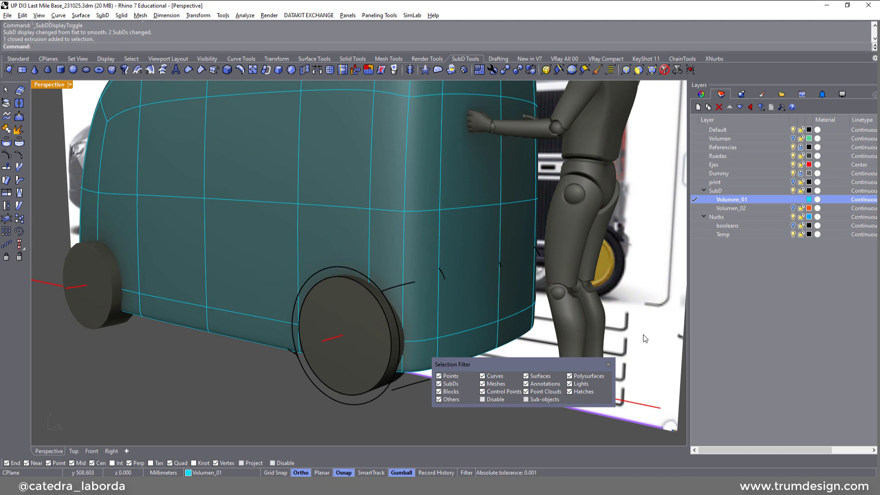
Add a new top-level layer outside the SubD group and try to name it Nurbs
left_click(699, 108)
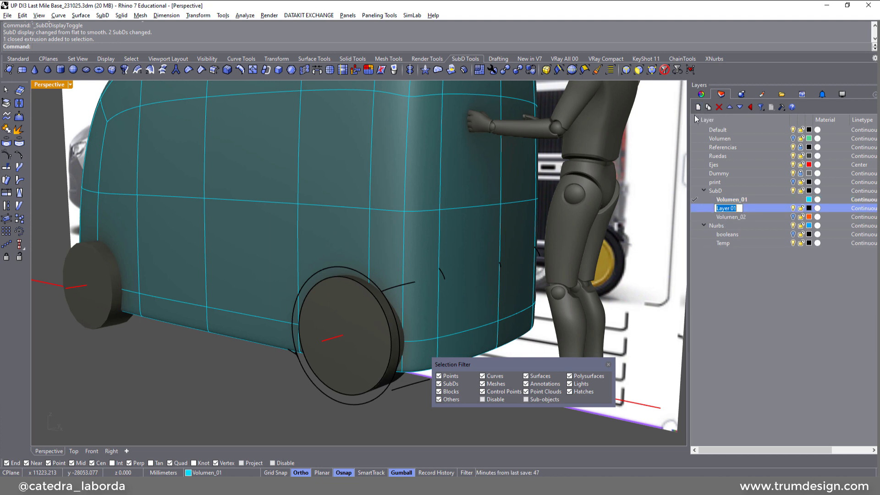
left_click(749, 108)
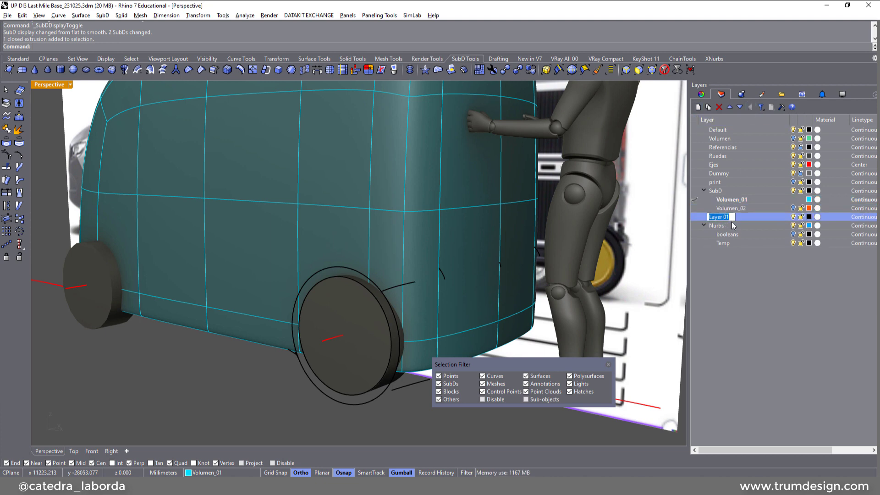
type("Nurbs")
key("Return")
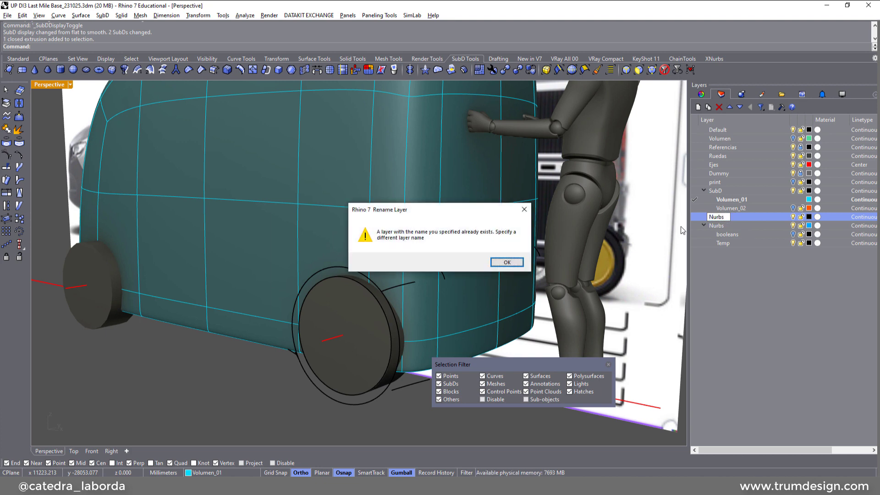
left_click(508, 263)
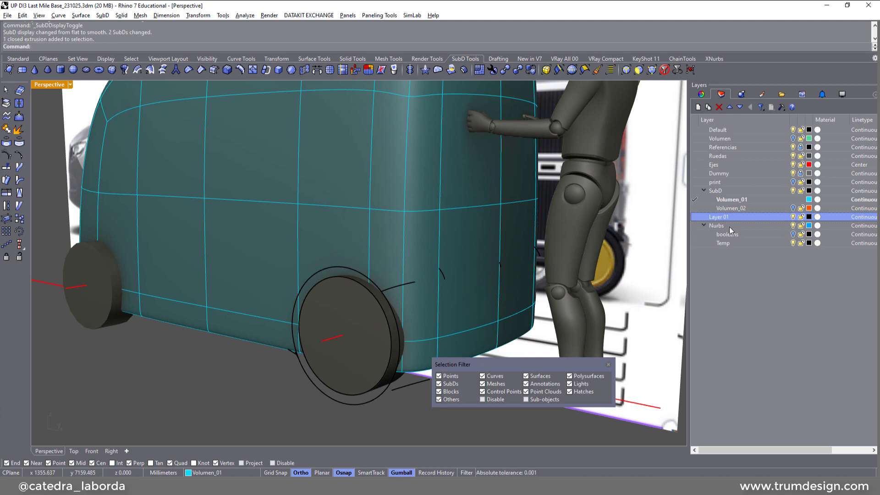
Copy the body SubD to the Nurbs layer, leaving Nurbs current and the SubD layer hidden
left_click(437, 312)
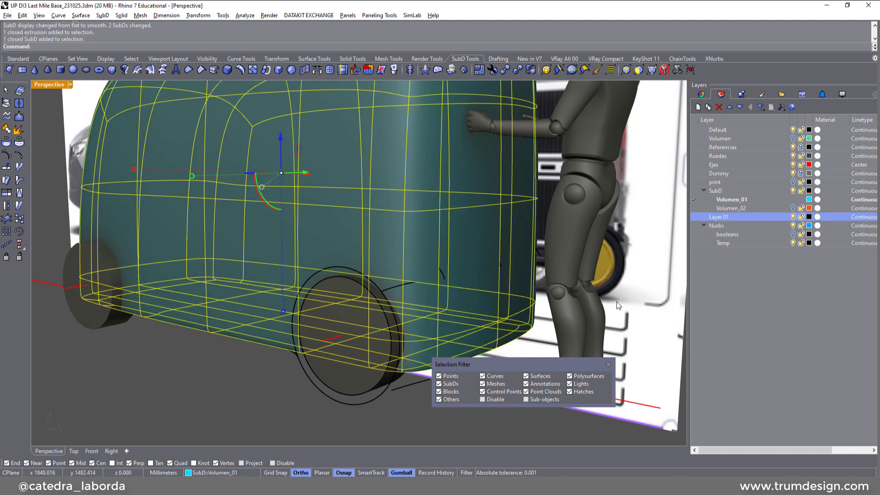
right_click(718, 227)
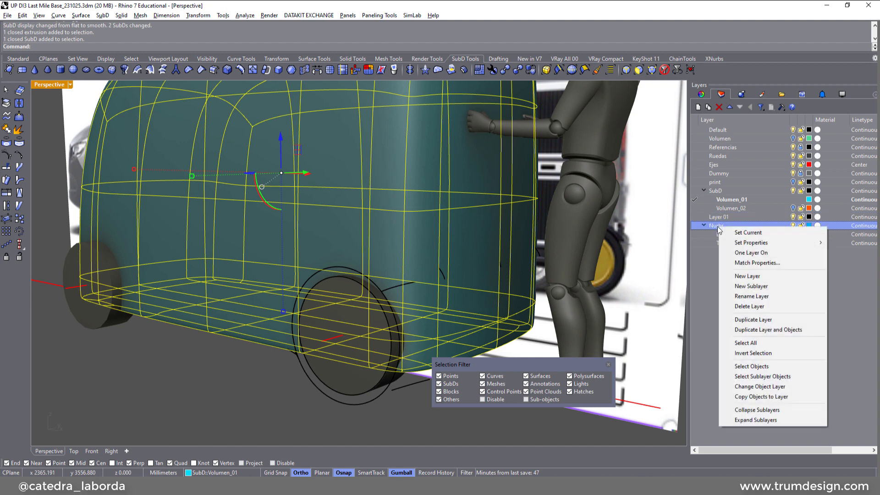
left_click(760, 398)
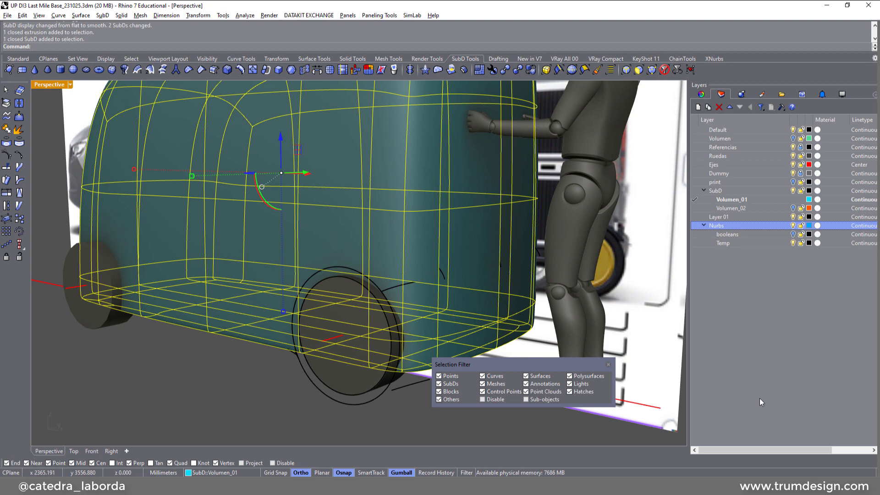
left_click(695, 225)
key("Escape")
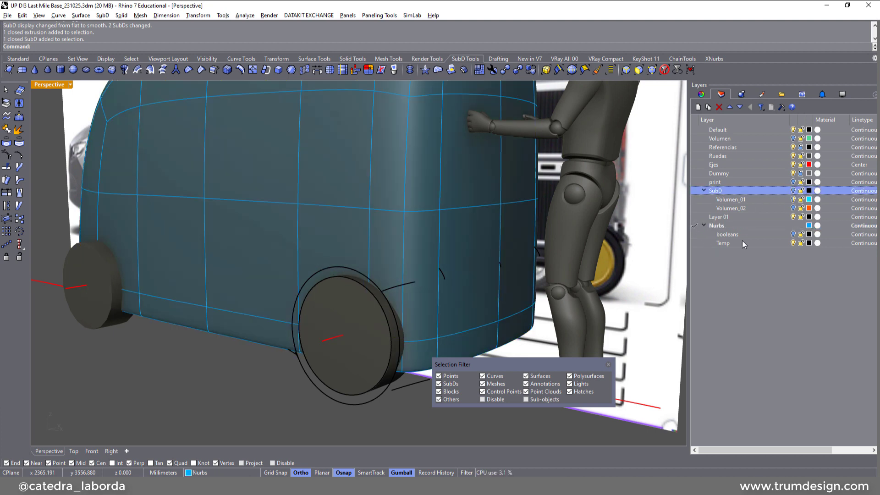
Convert the copied body SubD with ToNURBS, using packed faces and keeping the input object
left_click(299, 235)
right_click_drag(453, 231, 460, 241)
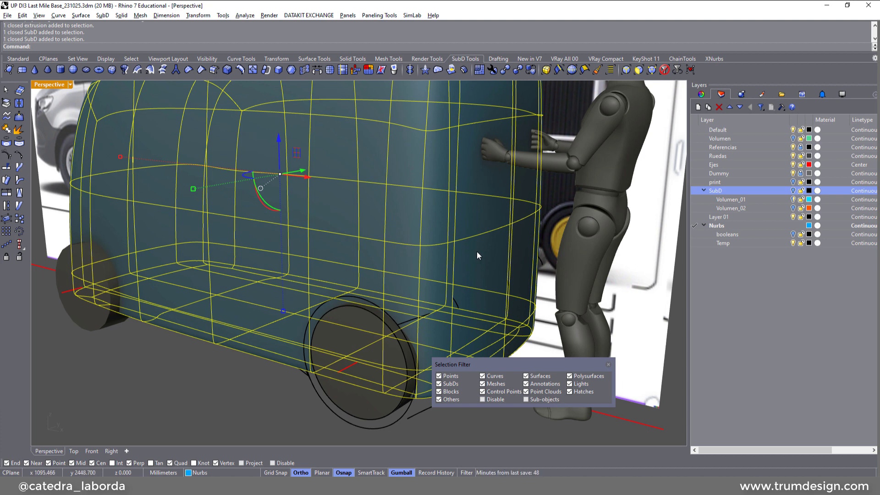
type("ToNURBS")
key("Return")
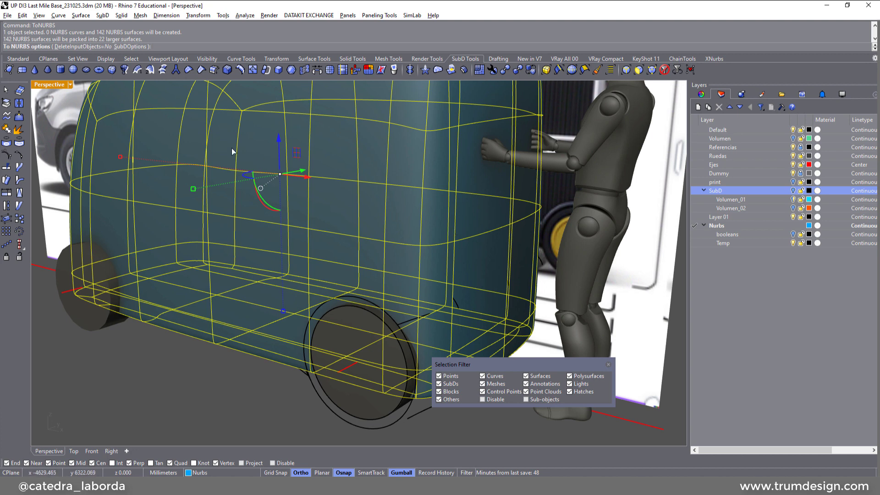
left_click(134, 47)
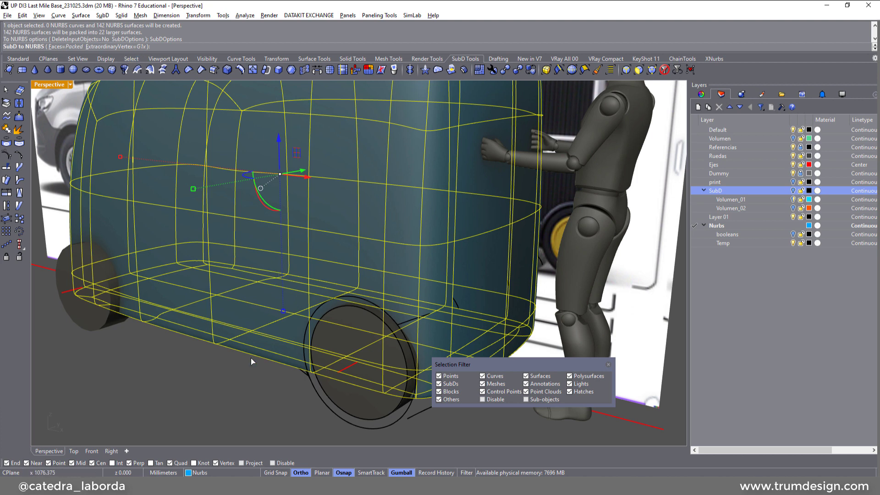
key("Return")
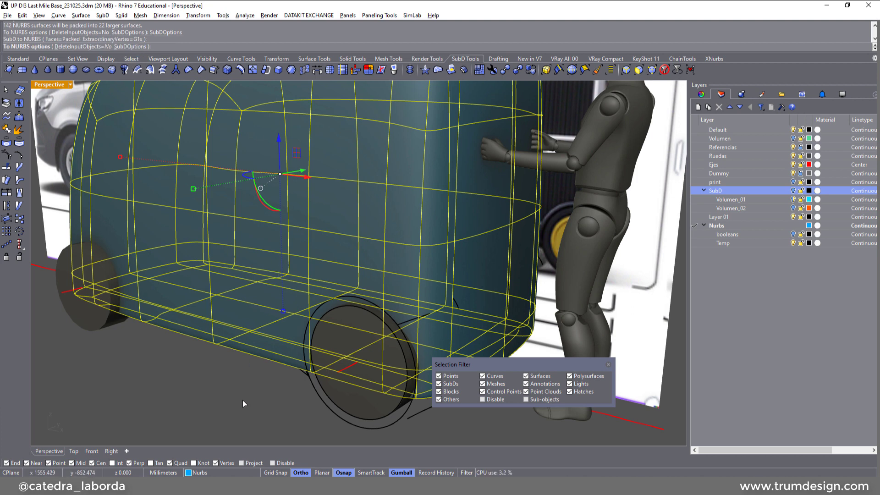
key("Return")
left_click(240, 401)
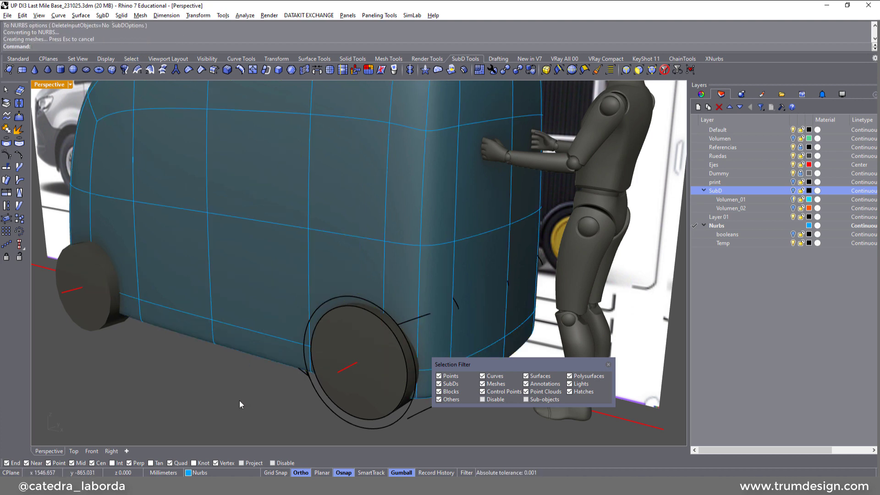
Move the leftover SubD copy of the body from the Nurbs layer to the Volumen_01 layer
left_click(280, 360)
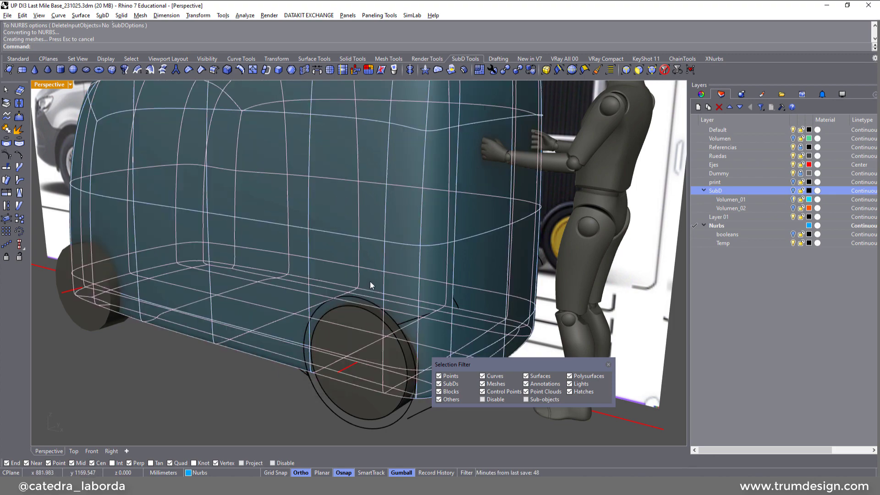
left_click(382, 294)
left_click(404, 306)
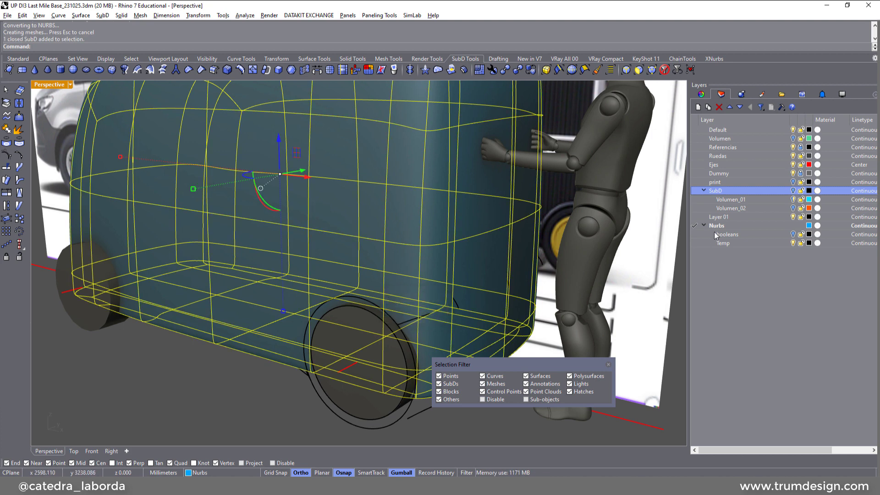
right_click(751, 200)
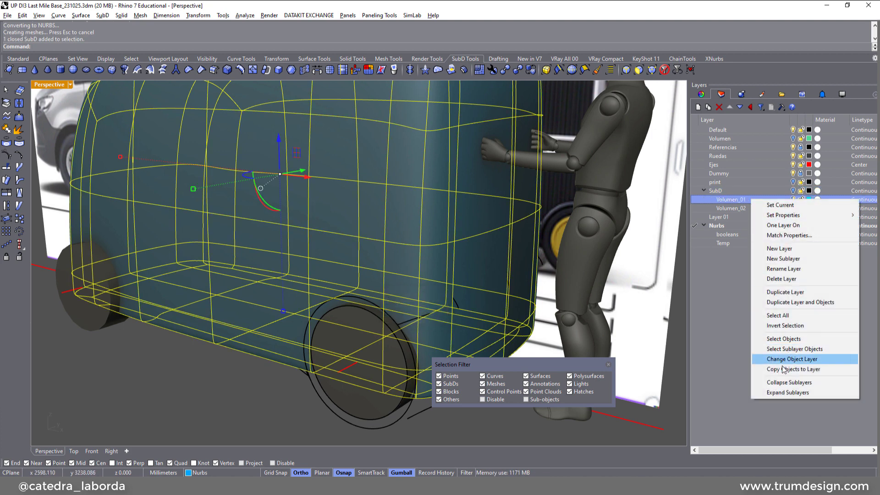
left_click(795, 359)
Turn on surface isocurves and surface edges in the Perspective viewport's Shaded Gray Clay display to reveal the converted polysurface
left_click(359, 252)
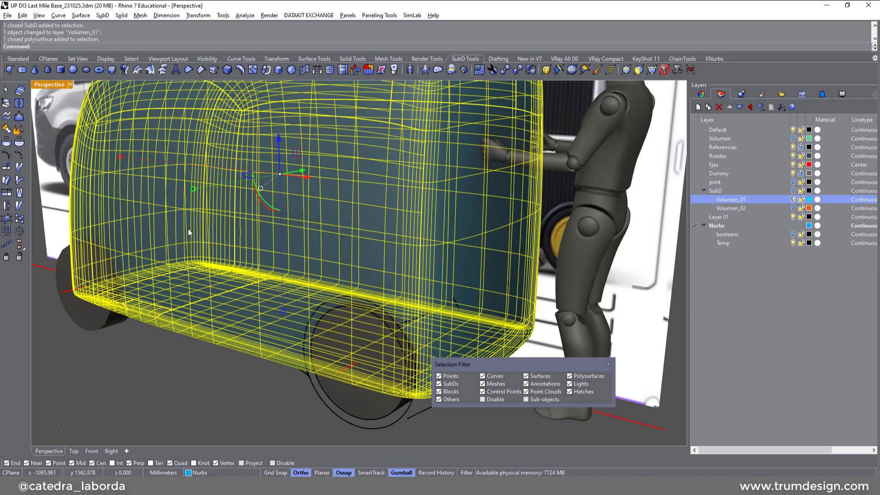
left_click(842, 96)
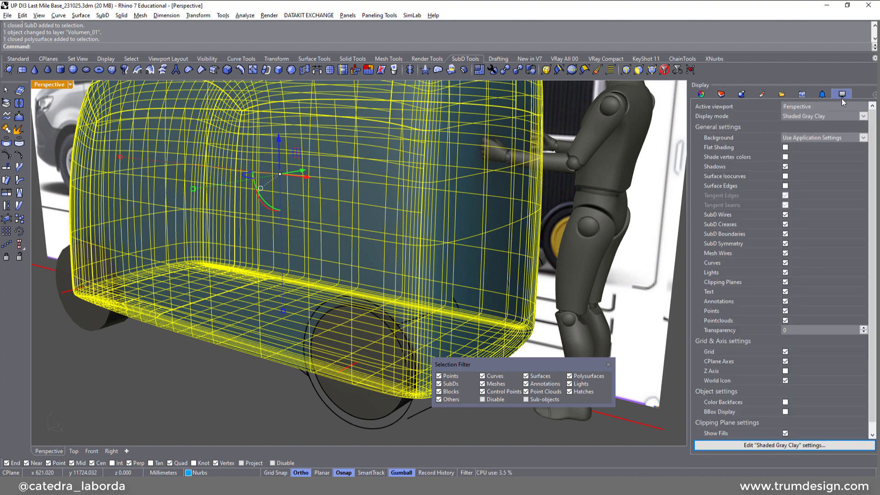
left_click(785, 176)
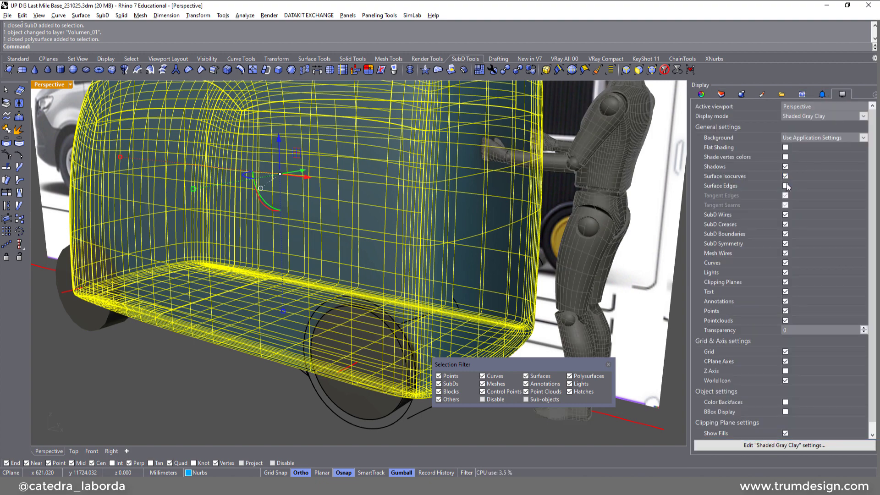
left_click(786, 185)
key("Escape")
scroll(309, 269, "down", 2)
right_click_drag(310, 267, 384, 265)
left_click(786, 176)
left_click(786, 176)
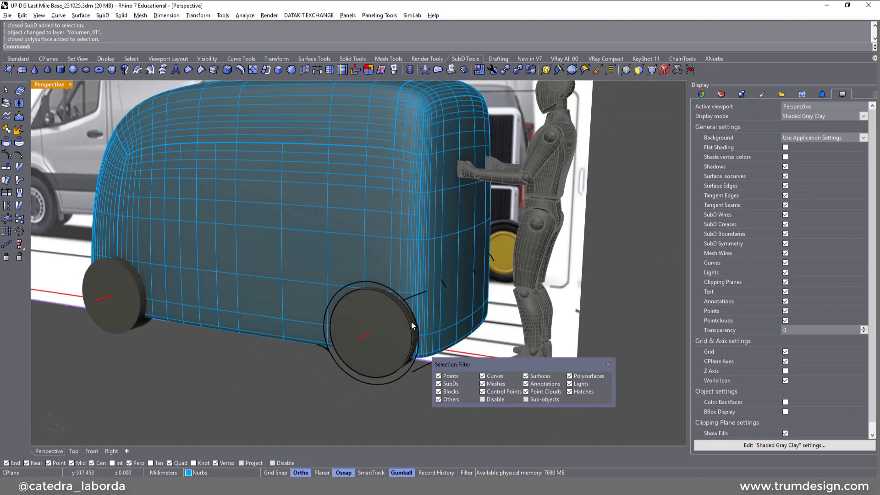
Scale the rear wheel cylinder in two dimensions about its centre in the Front view to match the larger circle around it
mouse_move(411, 320)
right_mouse_down()
mouse_move(368, 313)
mouse_move(410, 311)
right_mouse_up()
scroll(376, 310, "up", 6)
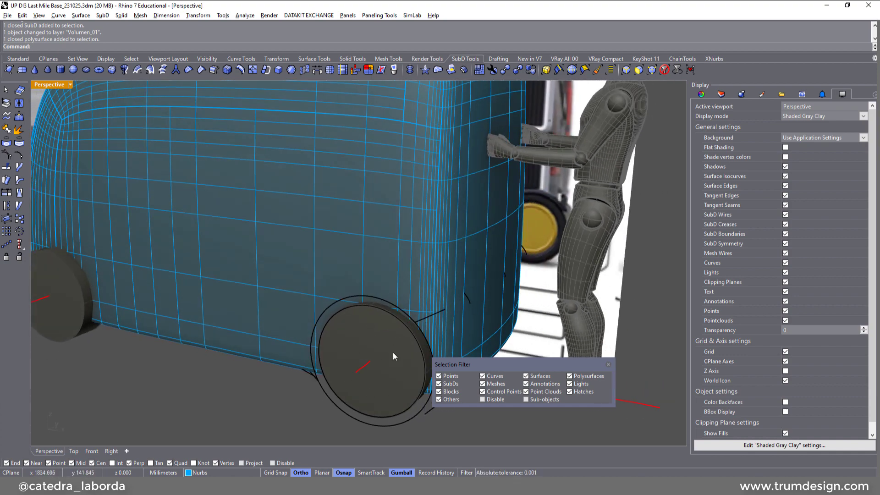
right_click_drag(403, 259, 396, 264)
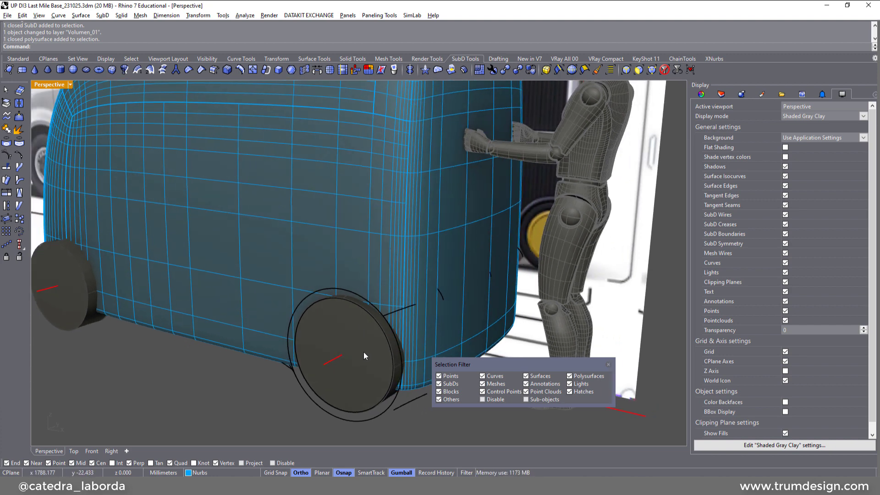
left_click(357, 332)
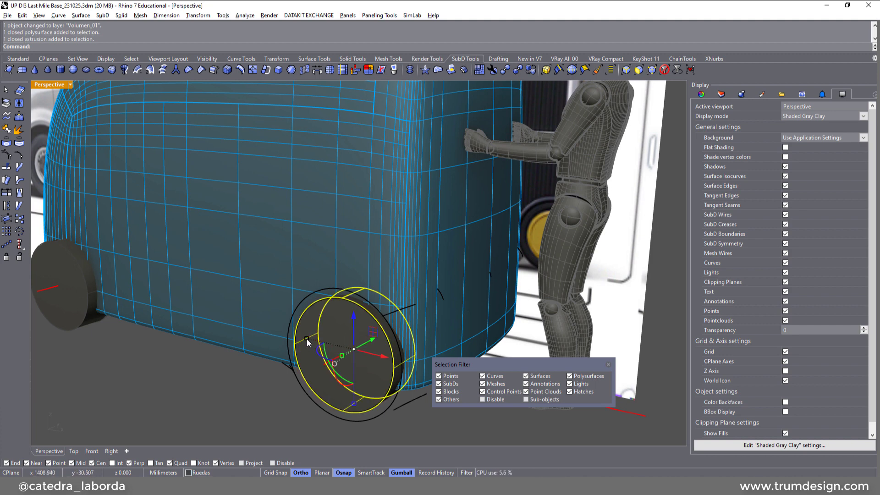
double_click(49, 84)
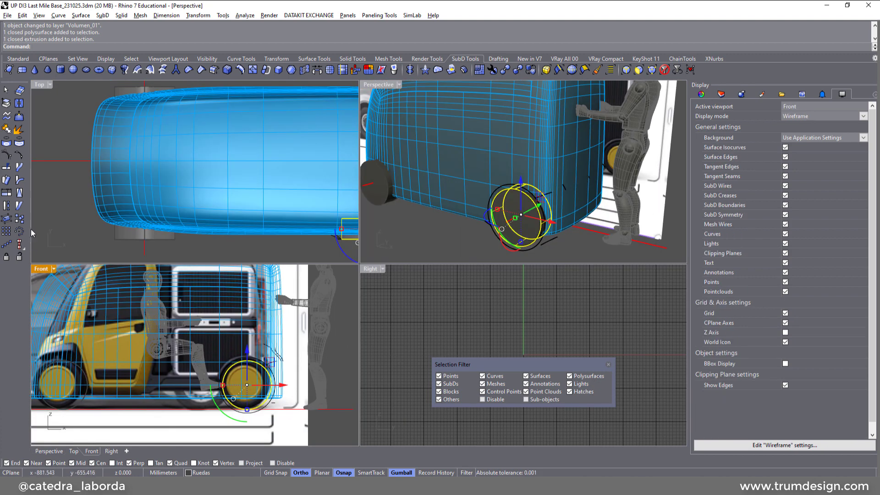
left_click(18, 58)
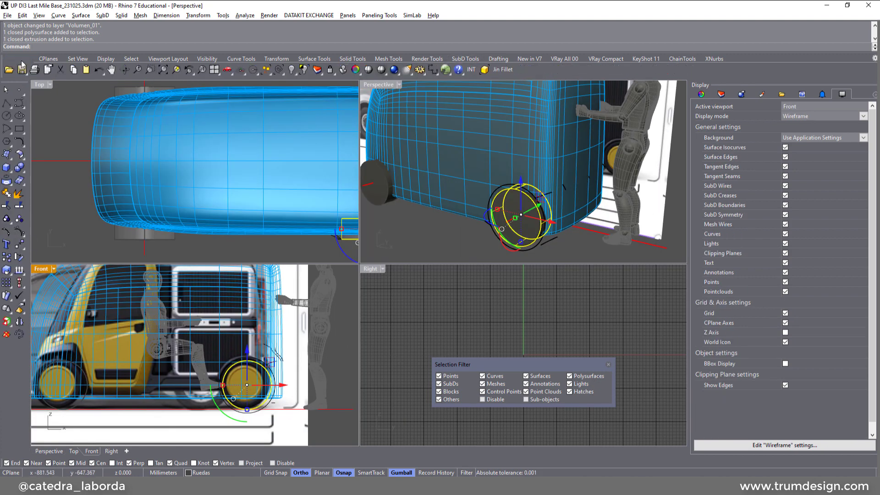
left_click(7, 270)
scroll(263, 385, "up", 5)
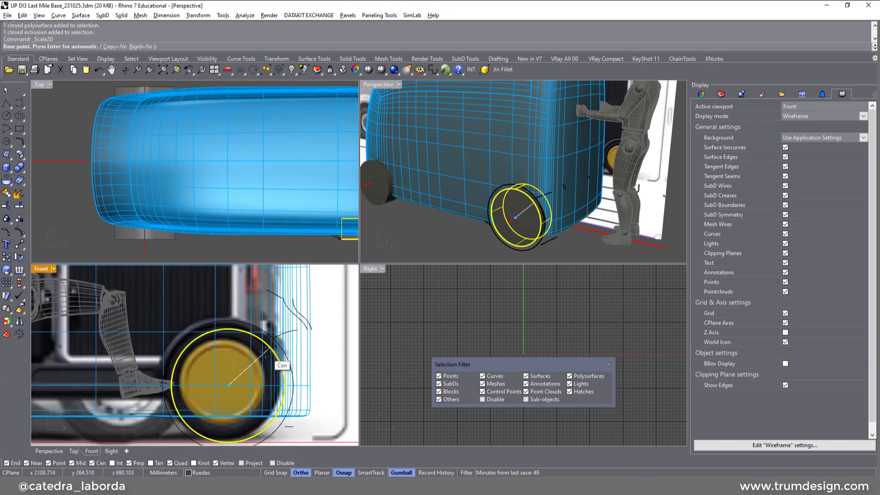
left_click(265, 352)
left_click(314, 356)
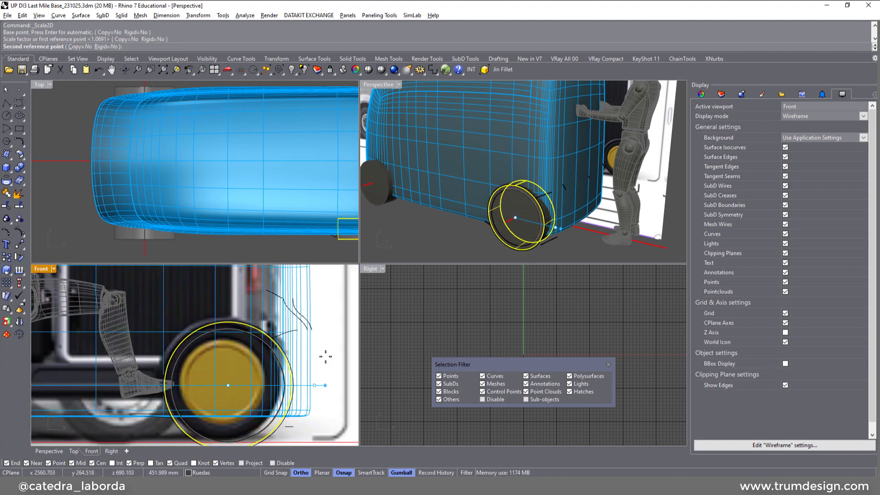
left_click(326, 358)
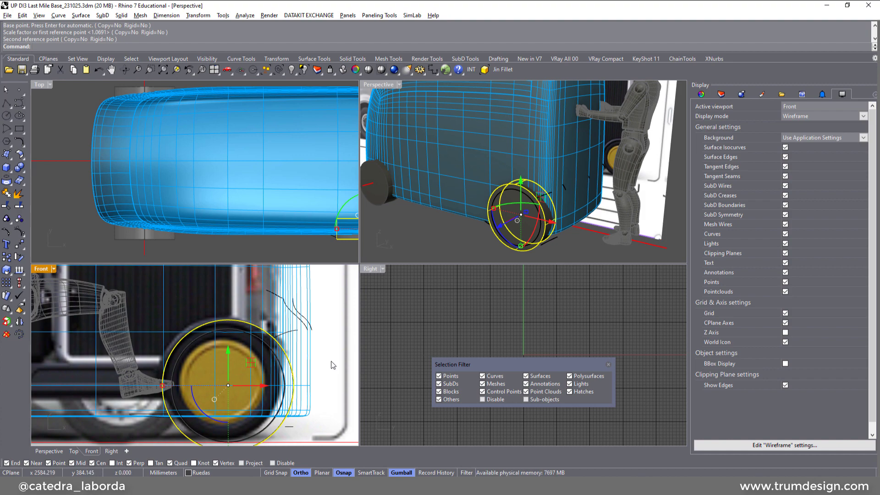
Enlarge a duplicate of the rear wheel in the Perspective view and widen it along its axle to form a wheel-arch cutter
left_click(375, 87)
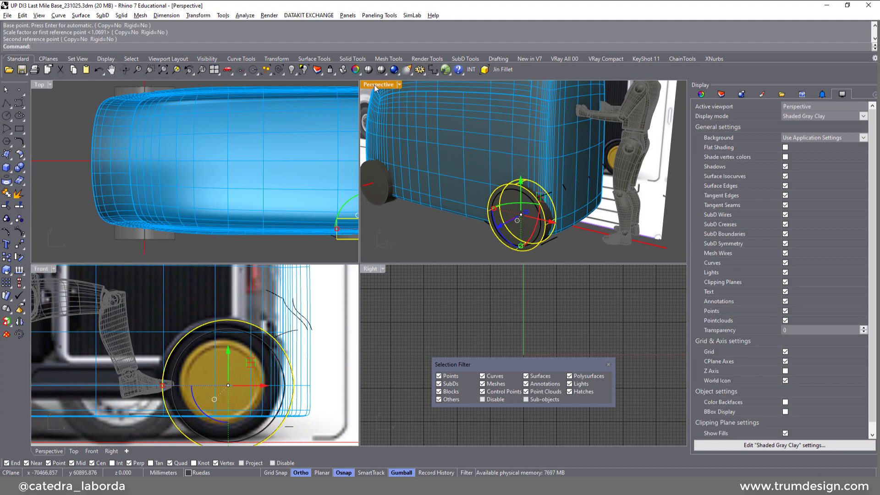
double_click(375, 87)
key("Escape")
scroll(285, 313, "up", 5)
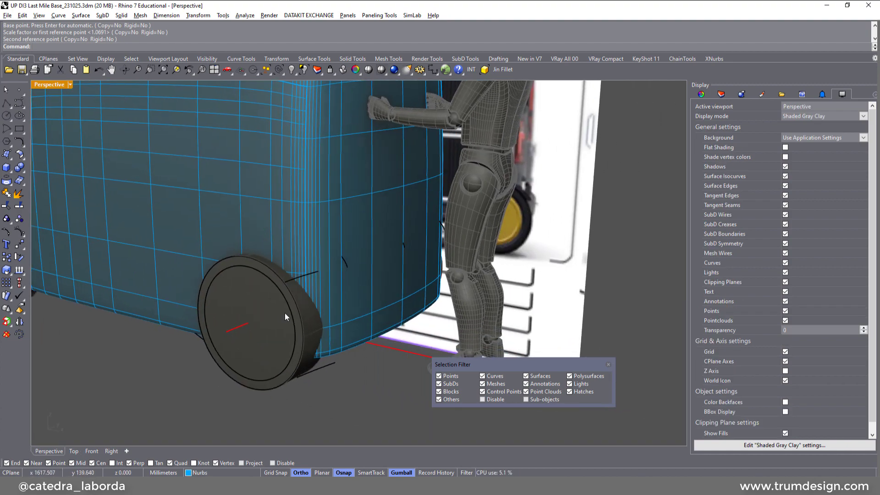
scroll(289, 314, "up", 3)
left_click(310, 318)
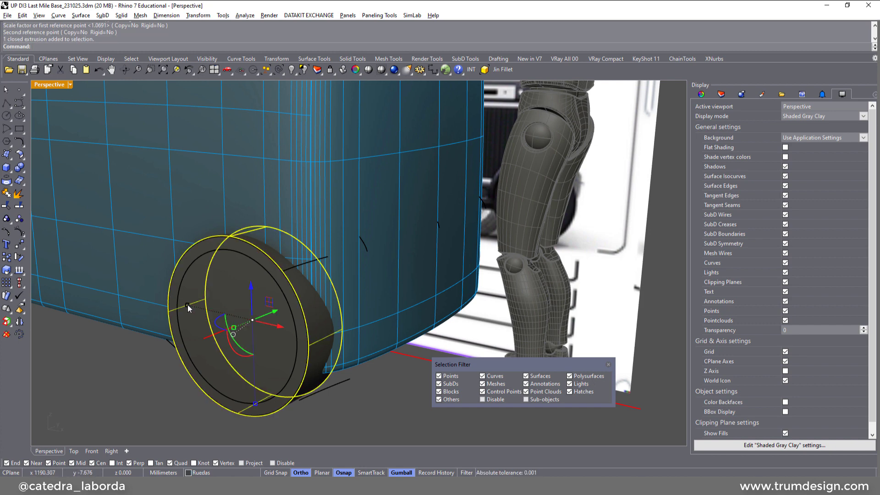
left_click_drag(188, 304, 172, 302)
right_click_drag(209, 308, 148, 339)
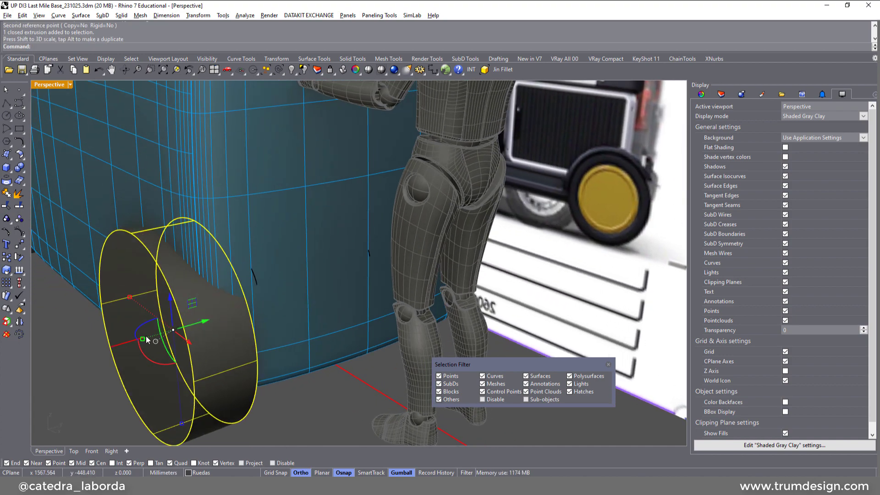
left_click_drag(148, 340, 120, 344, "shift")
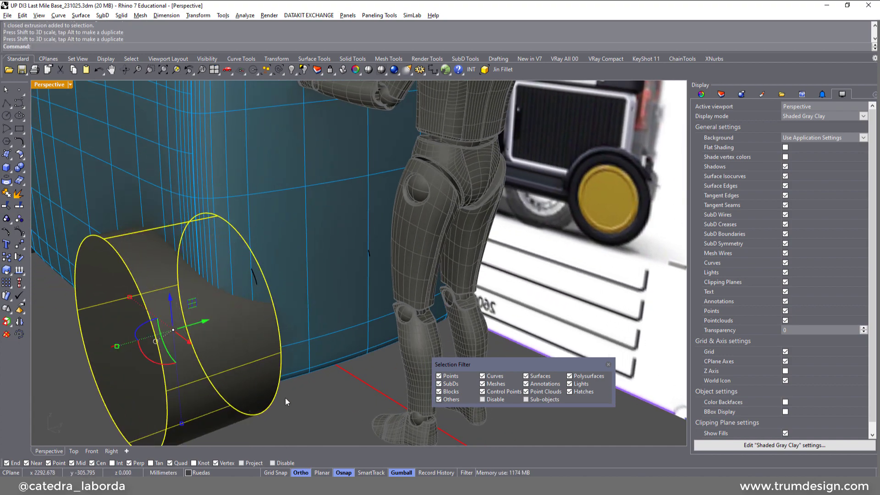
key("Escape")
Start a FilletEdge on the cutter cylinder's inner circular edge and set the radius of all handles to 30
right_click_drag(298, 324, 263, 303)
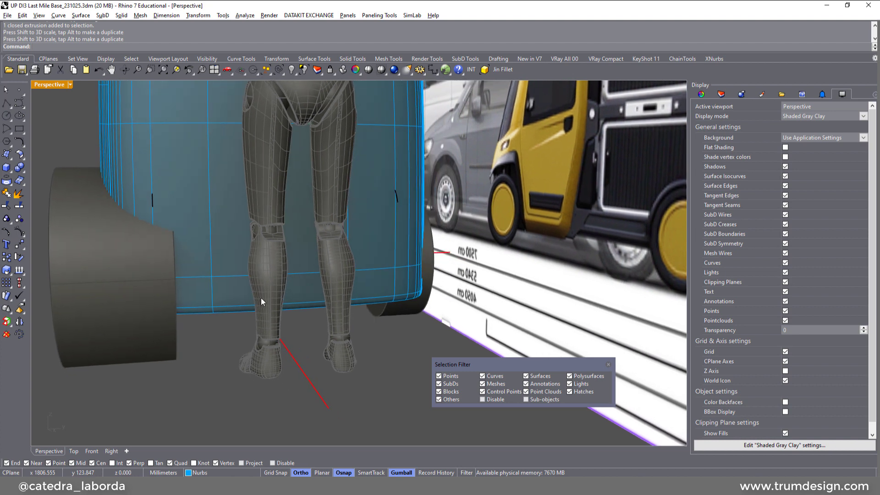
left_click(19, 168)
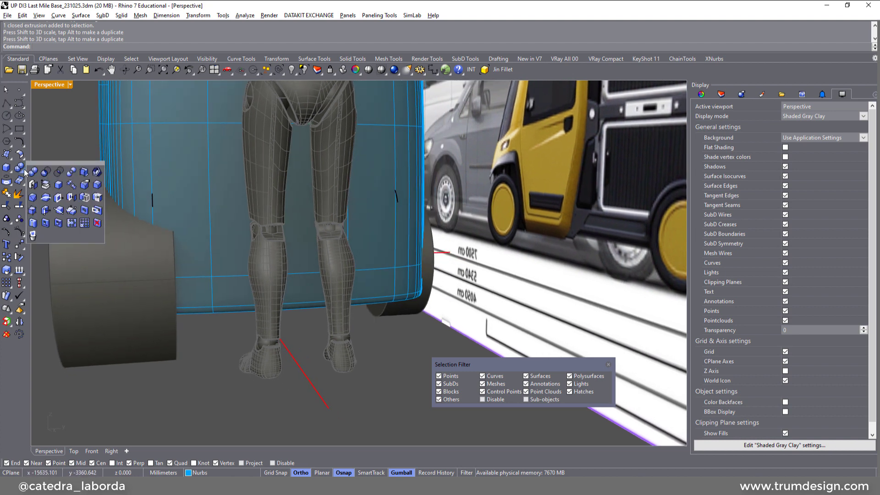
left_click(86, 186)
left_click(177, 355)
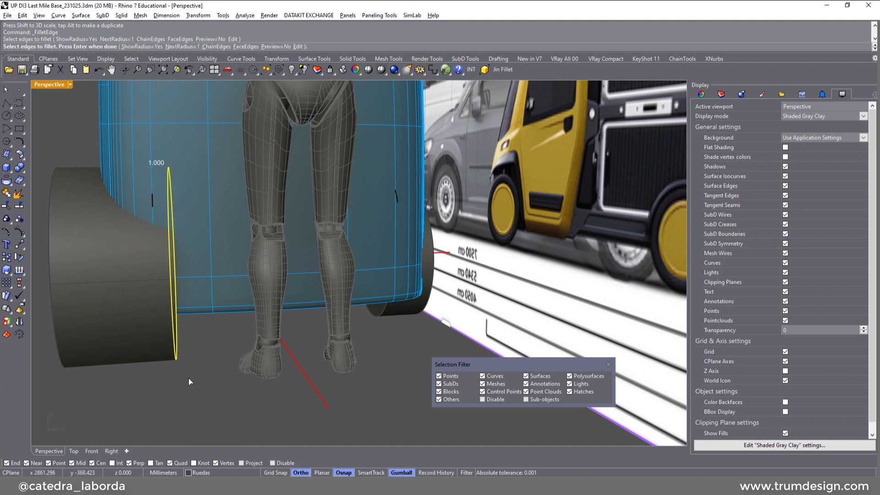
key("Return")
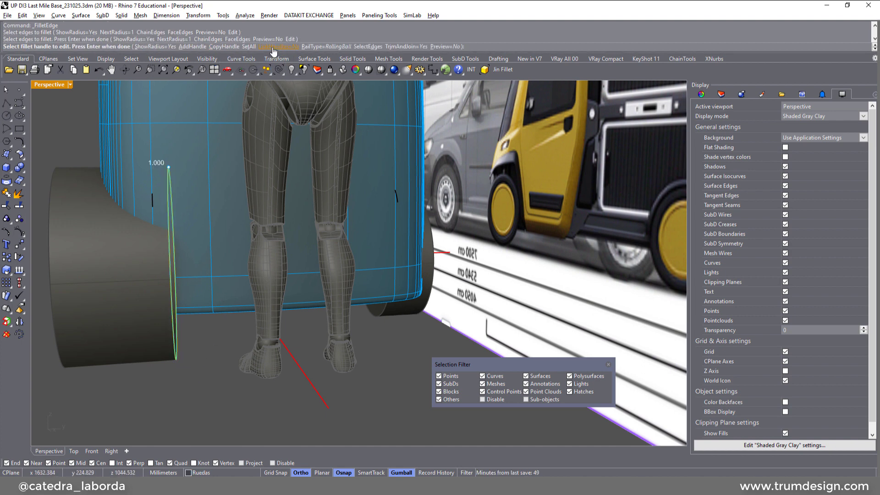
left_click(248, 47)
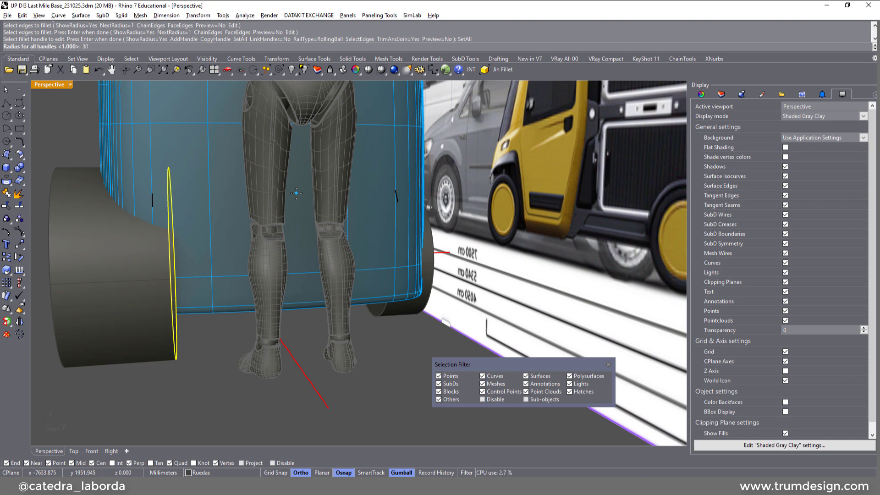
key("Return")
Enlarge the cutter's inner-edge fillet radius to about 129 mm and turn on the fillet preview
scroll(321, 206, "up", 3)
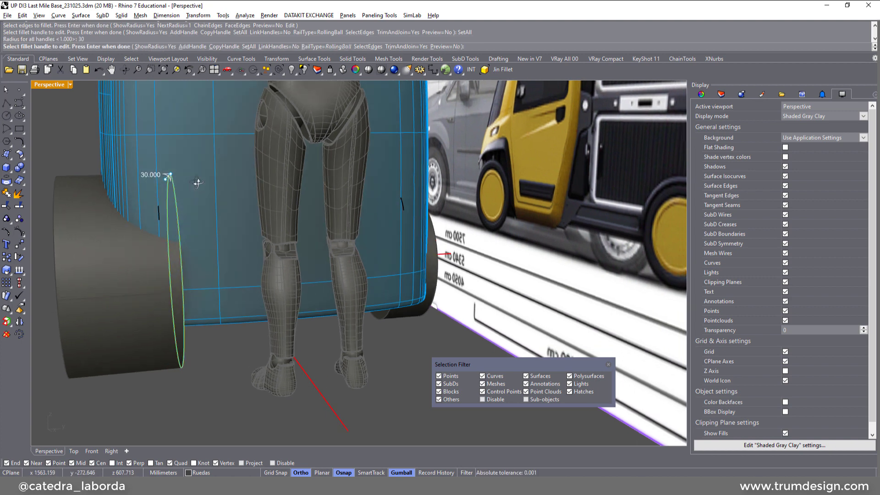
left_click(172, 189)
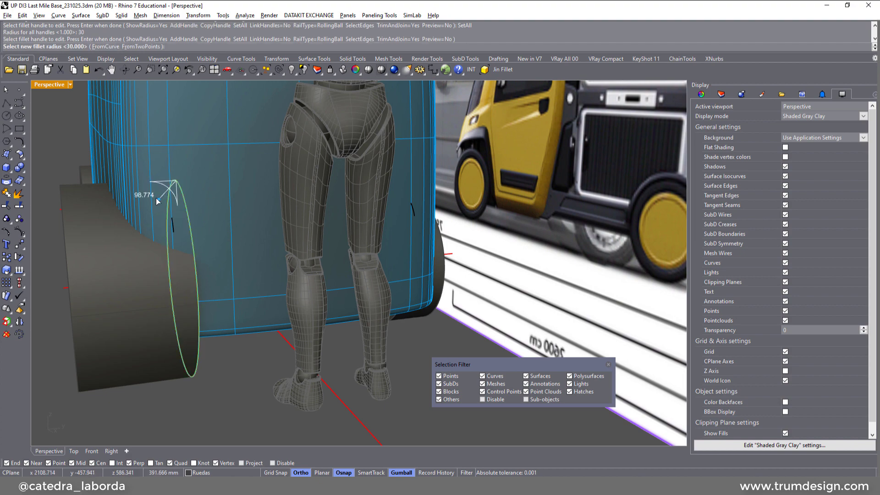
left_click(151, 205)
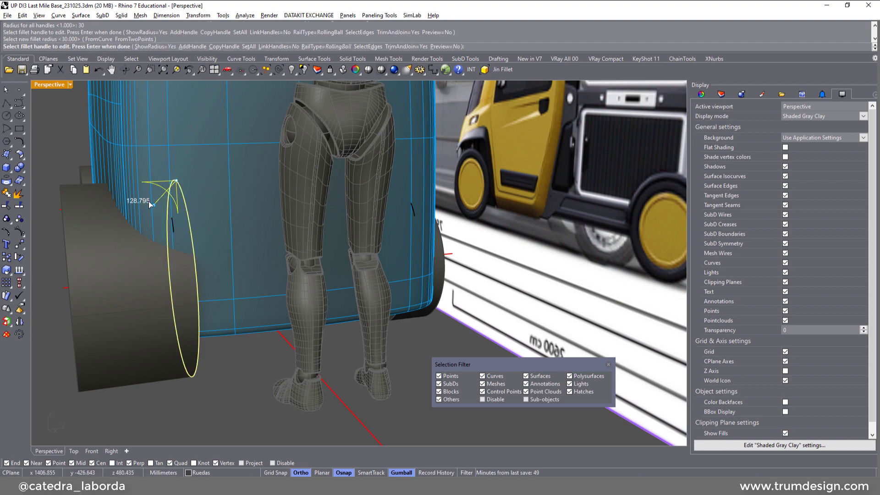
left_click(442, 46)
mouse_move(276, 218)
right_mouse_down()
mouse_move(212, 228)
mouse_move(218, 268)
mouse_move(219, 239)
mouse_move(210, 280)
mouse_move(263, 351)
mouse_move(124, 162)
right_mouse_up()
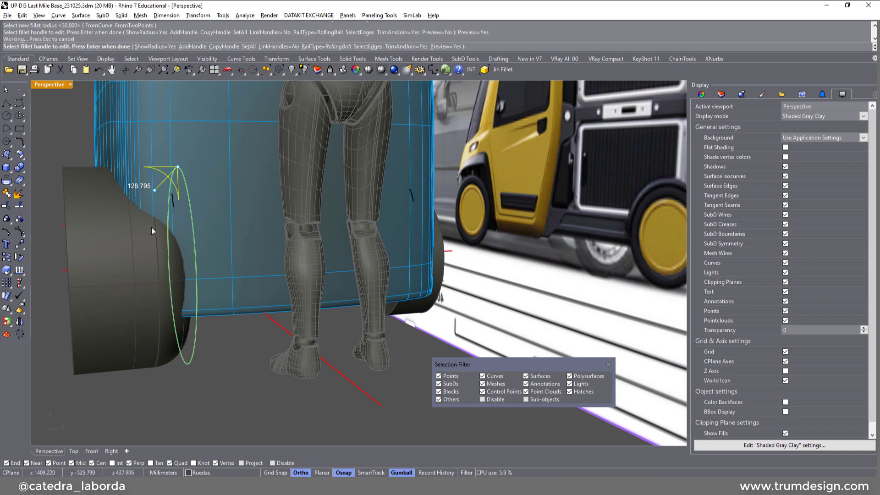
right_click_drag(198, 300, 249, 309)
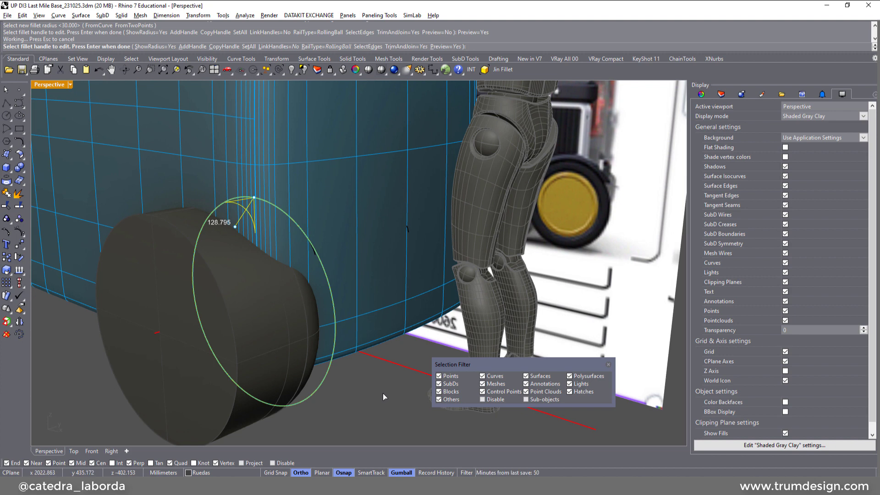
right_click_drag(271, 247, 242, 233)
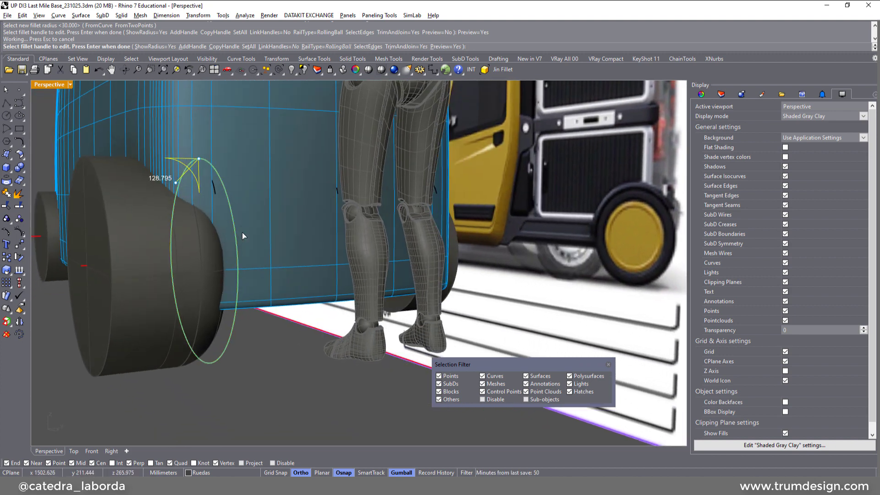
Increase the fillet radius on the cutter's inner edge to about 169 mm and complete the fillet
left_click(171, 185)
left_click(166, 188)
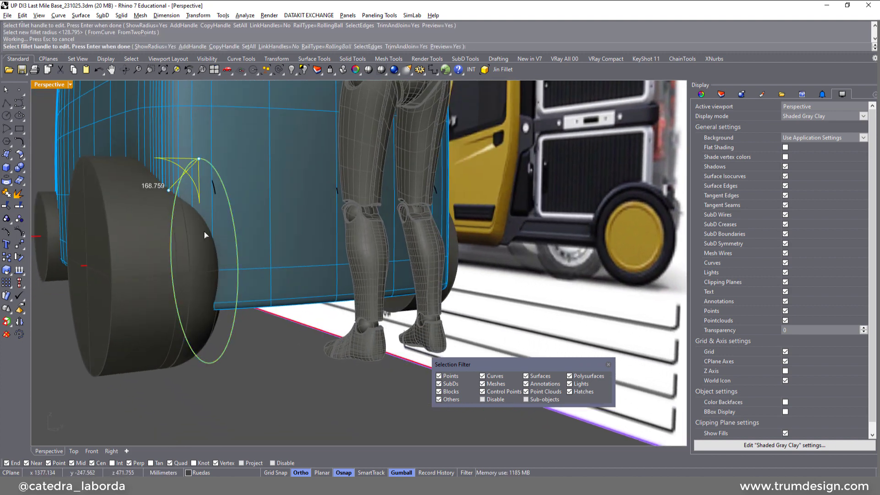
key("Return")
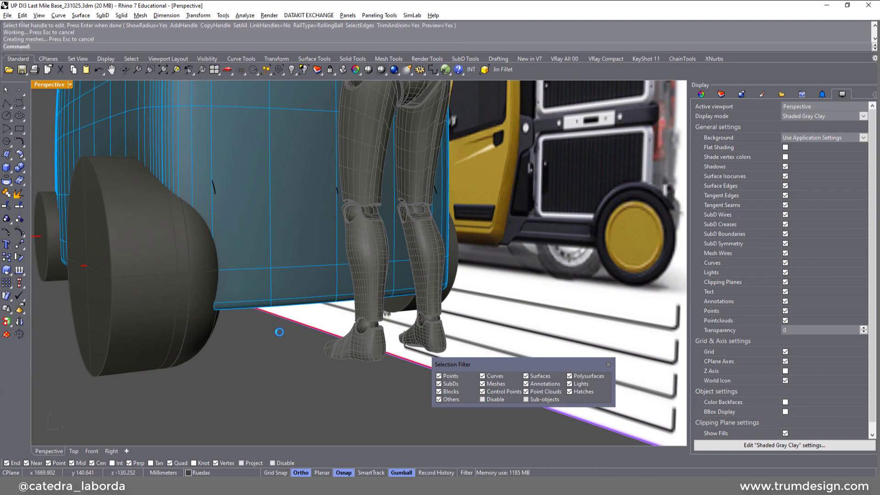
Split the NURBS vehicle body with the filleted wheel-arch cutter
right_click_drag(263, 379, 241, 298)
left_click(239, 298)
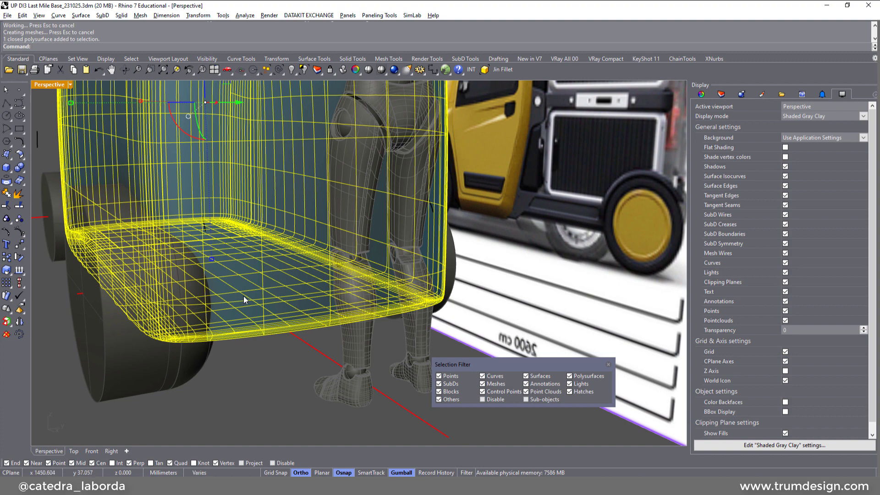
left_click(19, 205)
left_click(128, 362)
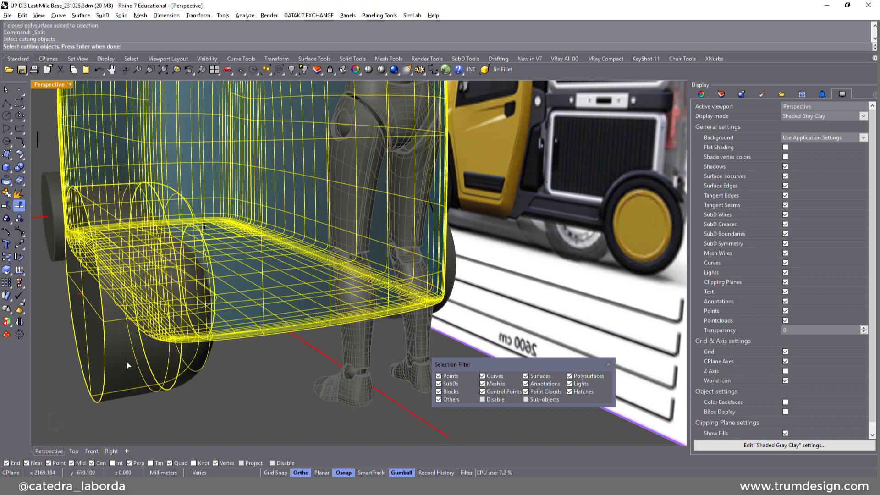
key("Return")
Hide the wheel-arch cutter and delete the split-off piece of the body around the rear wheel
left_click(128, 362)
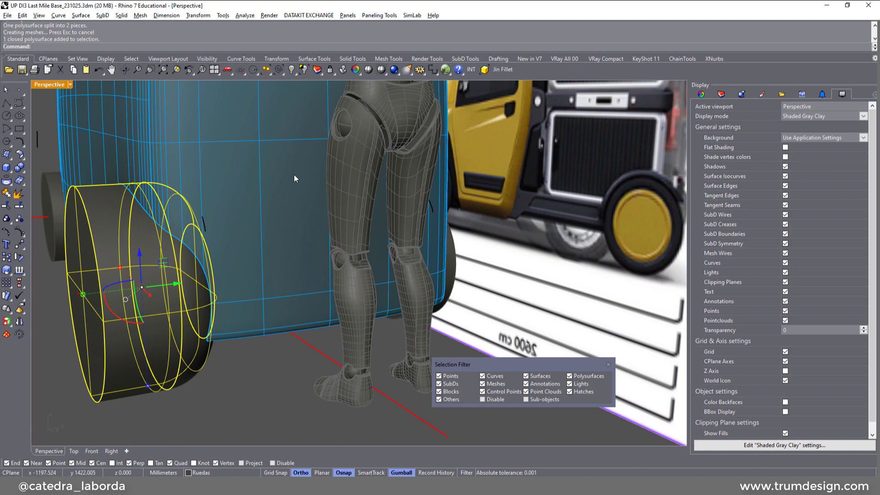
left_click(295, 72)
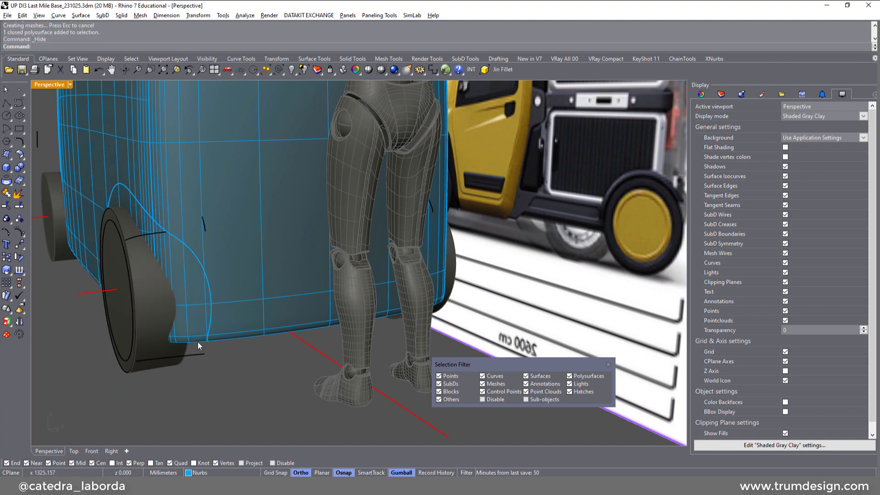
left_click(191, 311)
key("Delete")
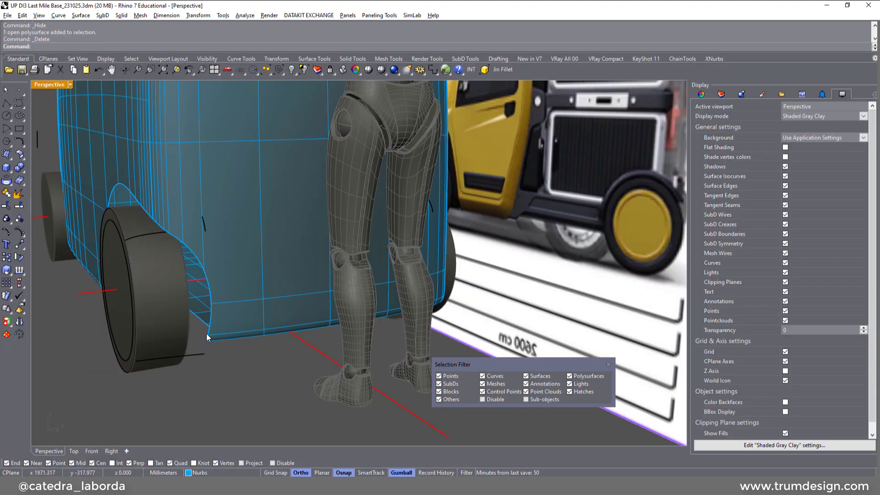
Extract the rear wheel's cylindrical tread surface with ExtractSrf, setting Copy to No
scroll(241, 309, "up", 5)
left_click(252, 290)
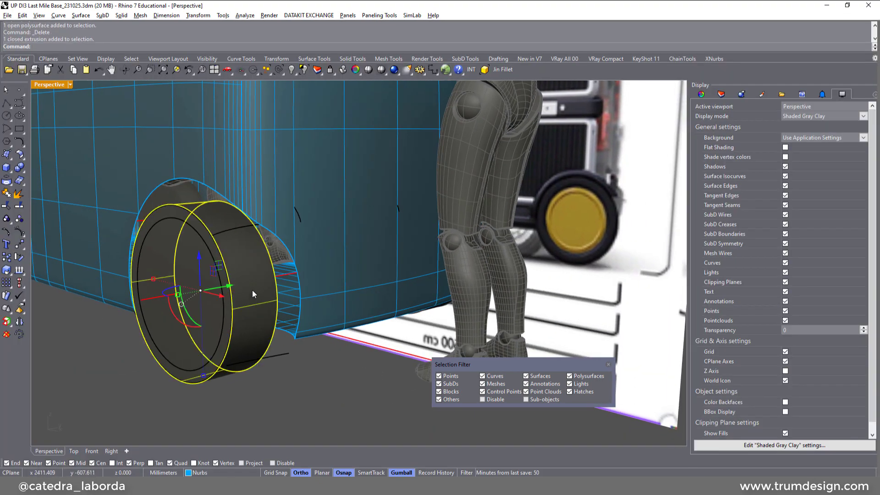
left_click(79, 303)
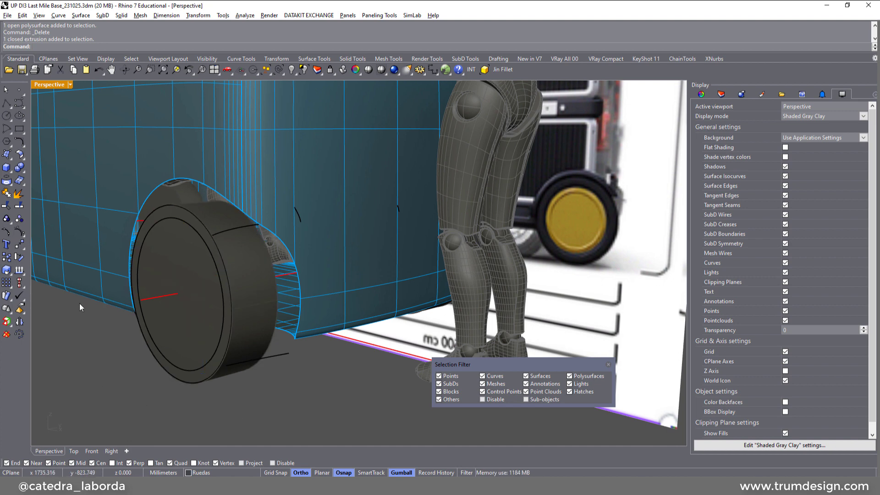
left_click(20, 195)
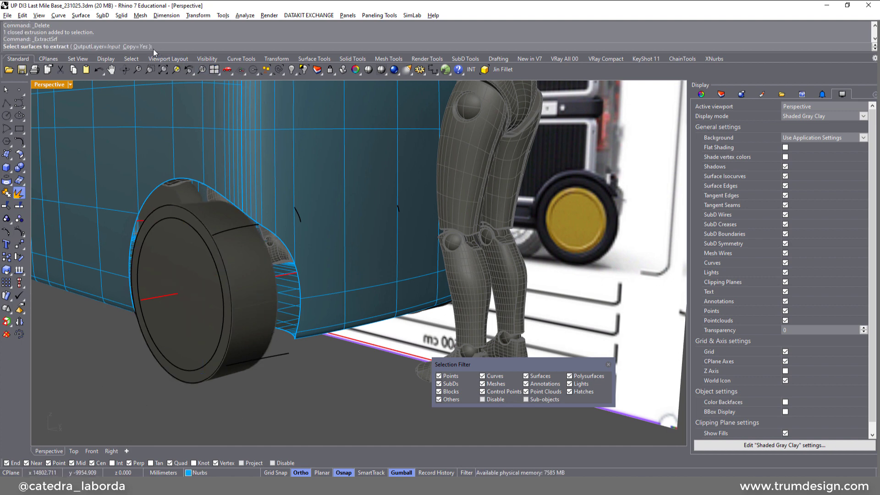
left_click(130, 46)
left_click(260, 302)
key("Return")
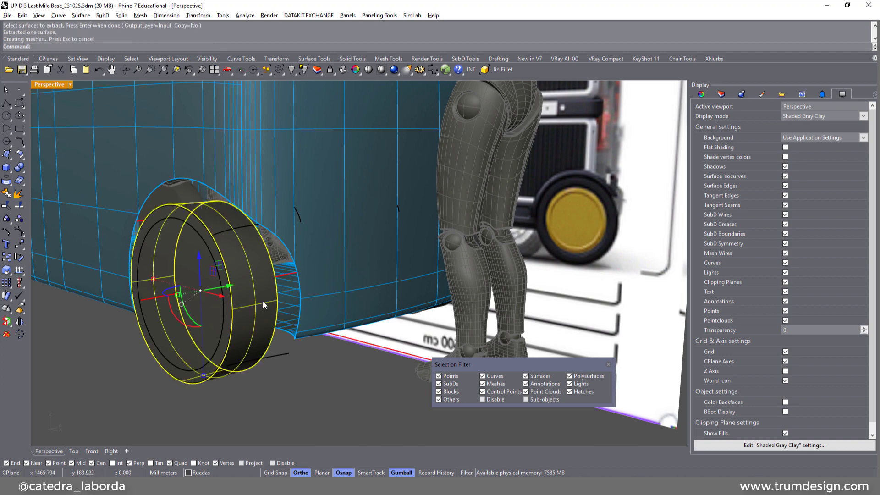
Delete the rear wheel's extracted tread surface and the stray black curves running between the wheel and the wheel arch
key("Delete")
right_click_drag(219, 233, 351, 219)
left_click(241, 204)
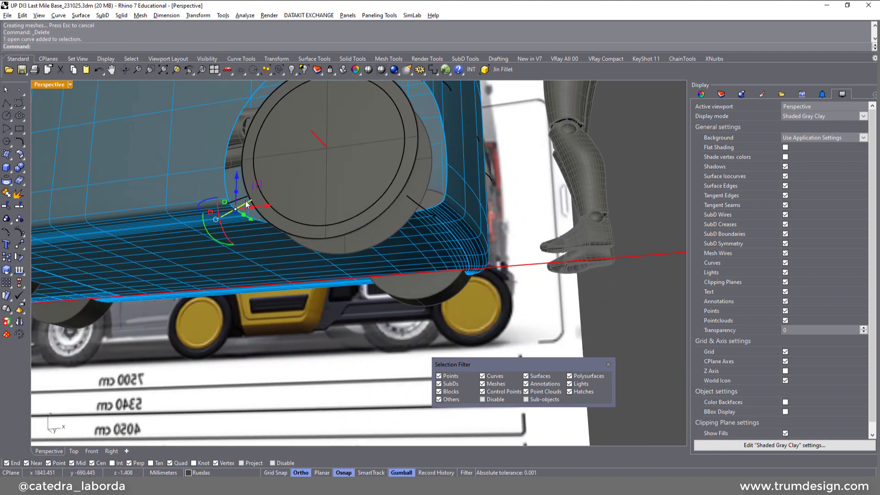
key("Delete")
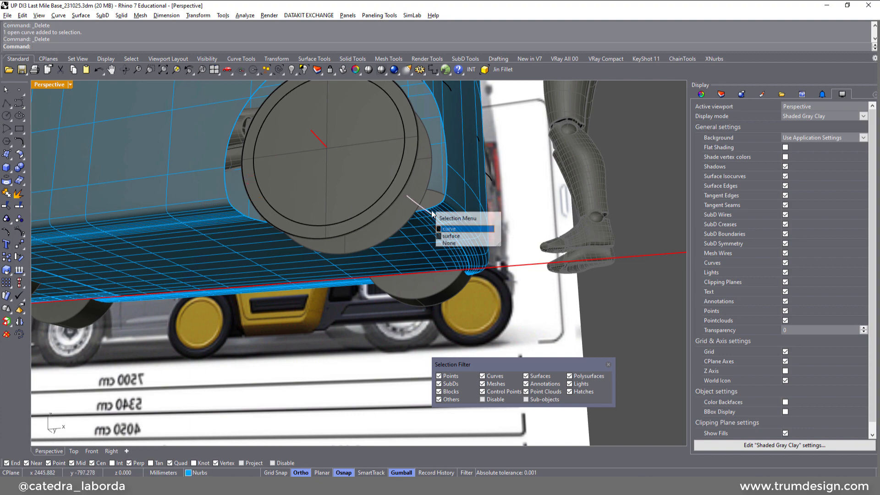
right_click_drag(422, 211, 385, 253)
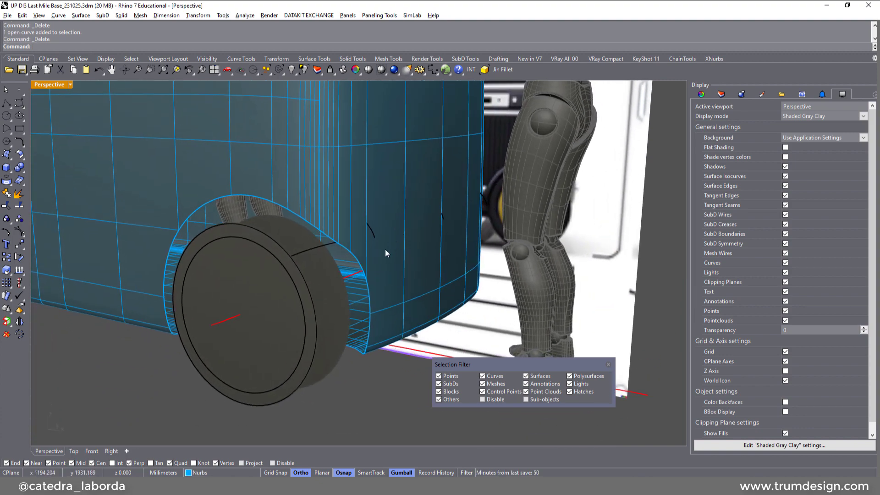
mouse_move(318, 263)
right_mouse_down()
mouse_move(344, 261)
mouse_move(319, 266)
right_mouse_up()
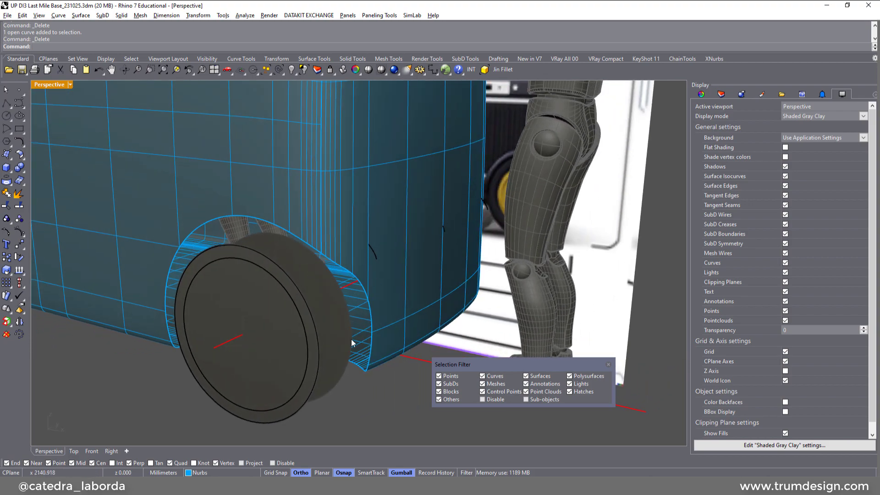
right_click_drag(352, 340, 334, 315)
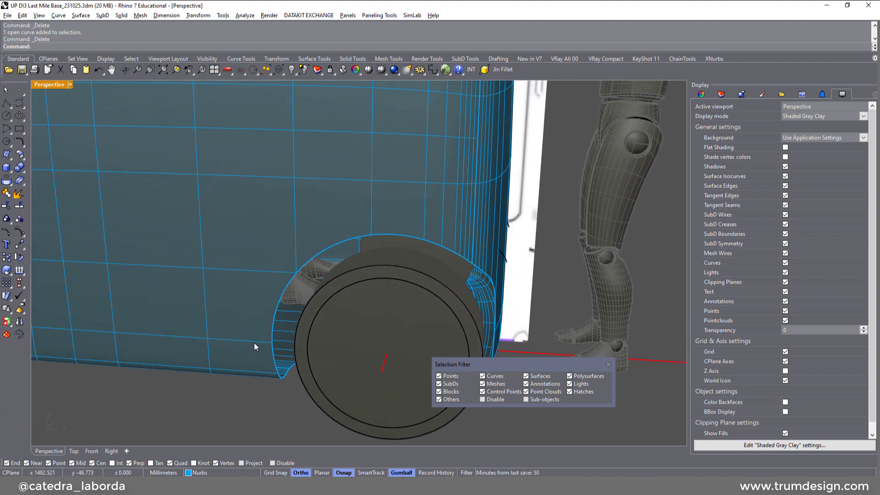
Duplicate the edges of the body's rear wheel-arch opening and the outer circular edge of the rear wheel
left_click(12, 188)
left_click(46, 184)
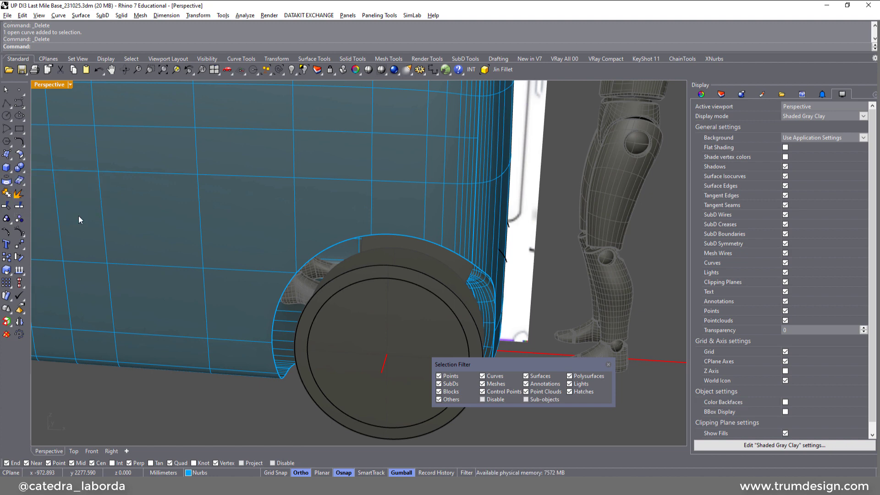
left_click(274, 363)
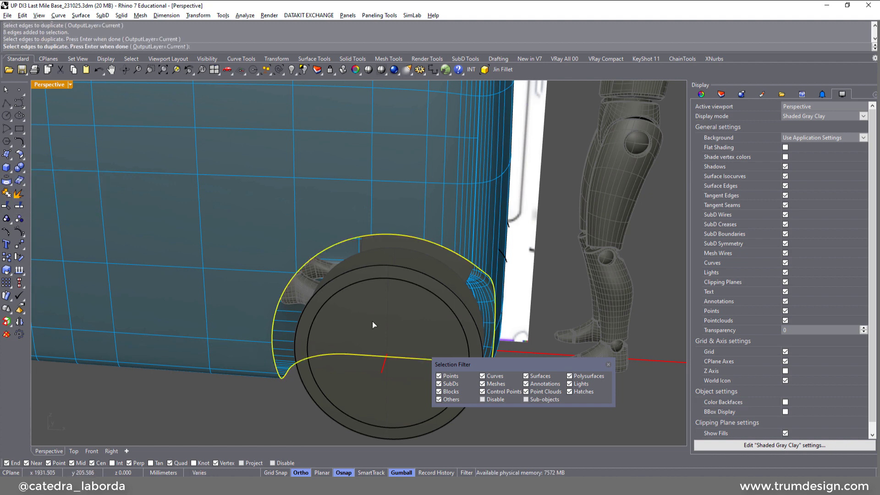
right_click_drag(372, 322, 353, 361)
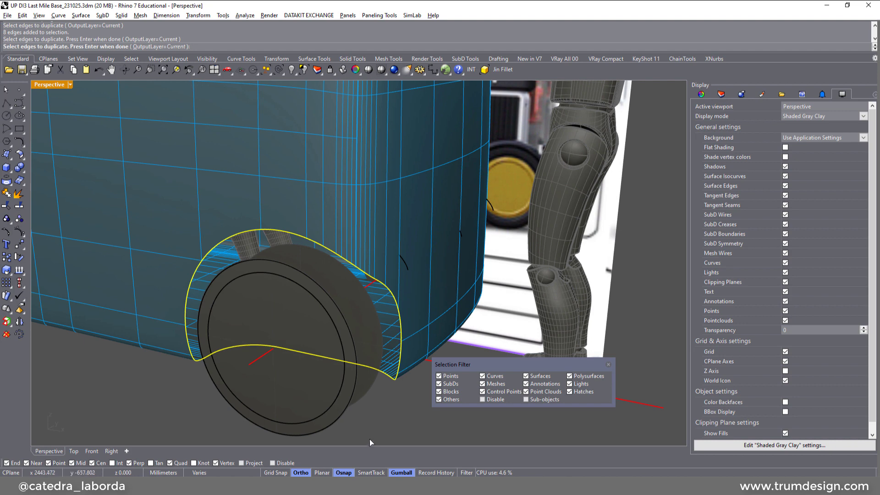
scroll(285, 261, "up", 5)
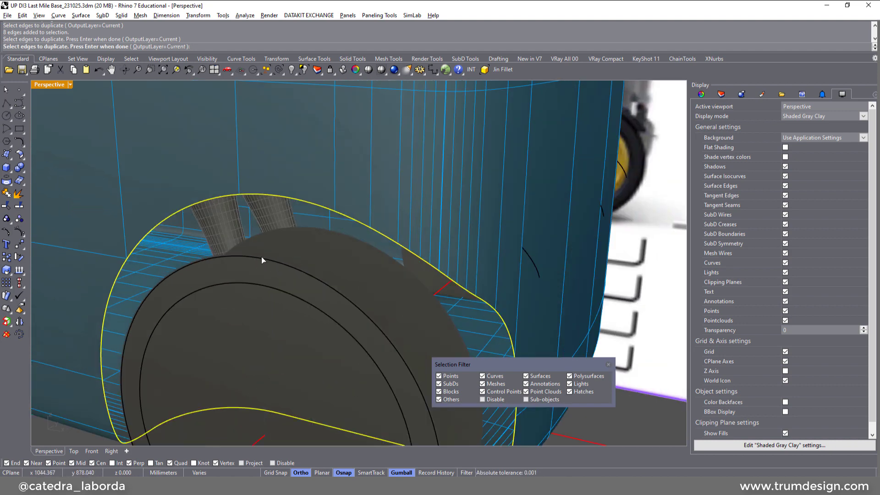
left_click(261, 258)
key("Return")
scroll(271, 303, "down", 4)
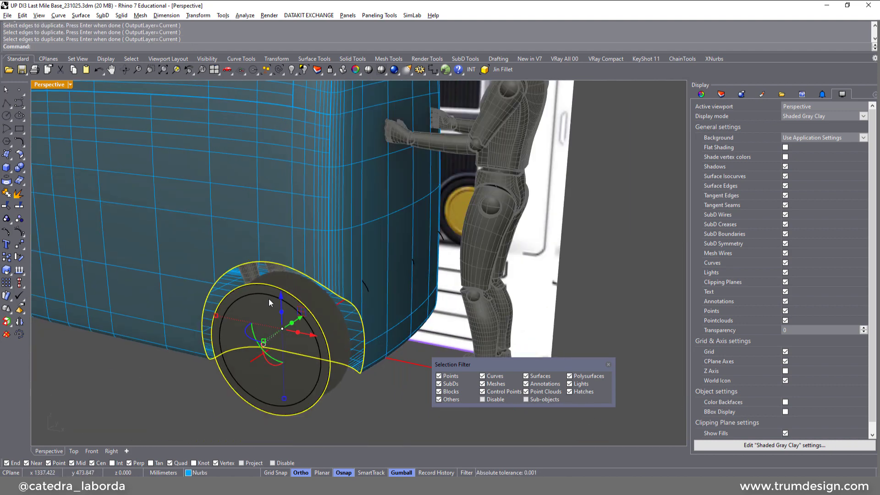
Restore the four-view layout, isolate the duplicated edge curves and turn off the Referencias layer
double_click(44, 84)
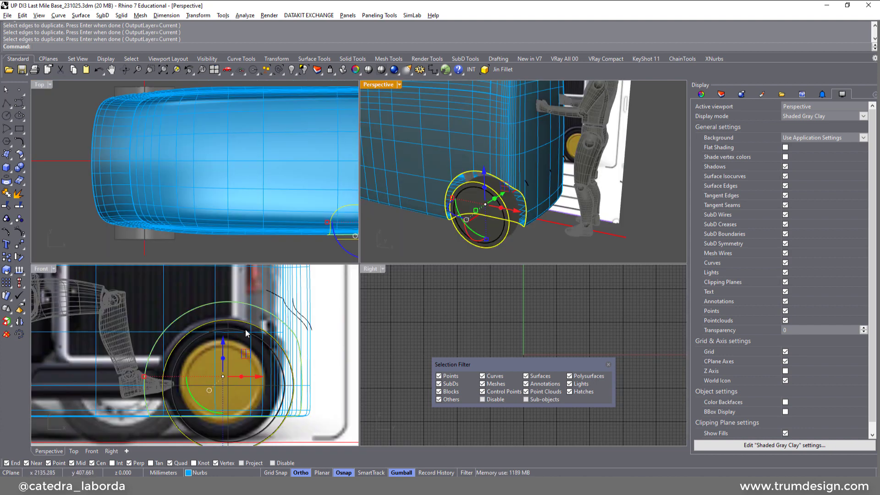
left_click(304, 70)
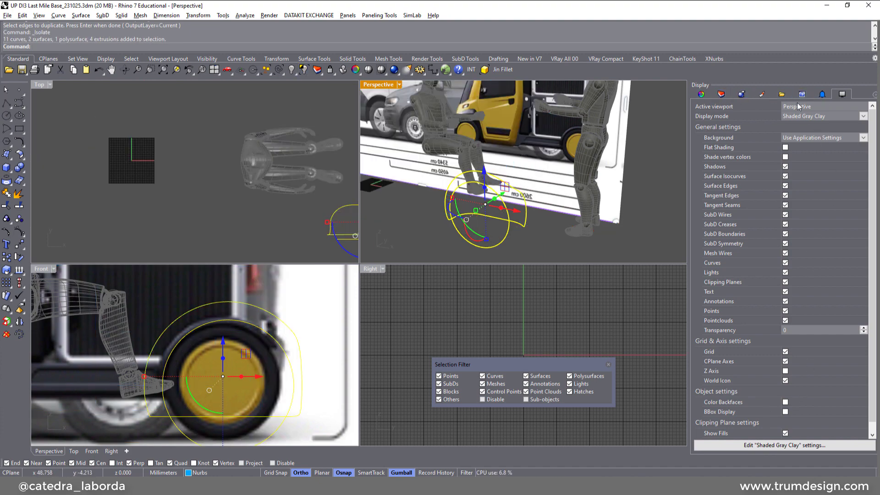
left_click(725, 95)
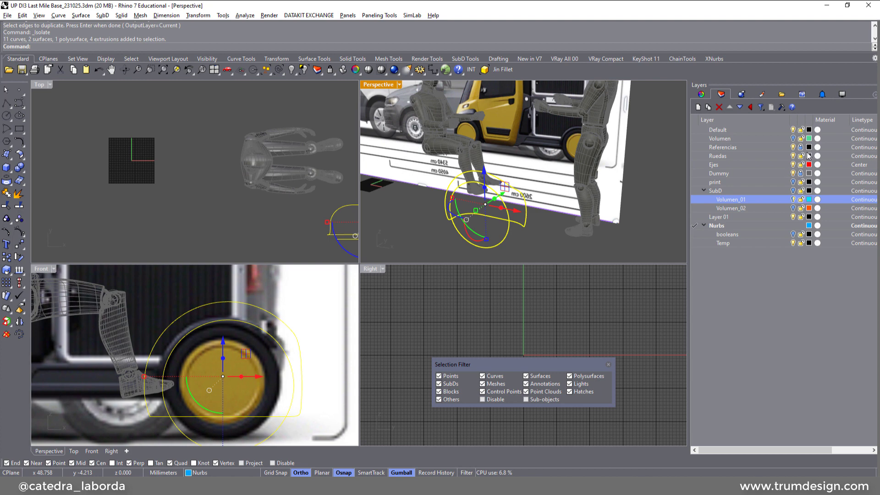
left_click(794, 147)
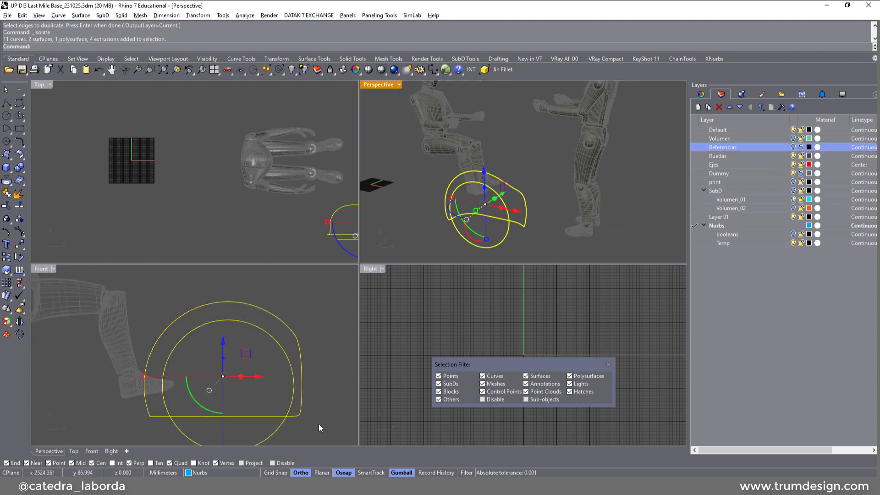
right_click_drag(151, 442, 128, 414)
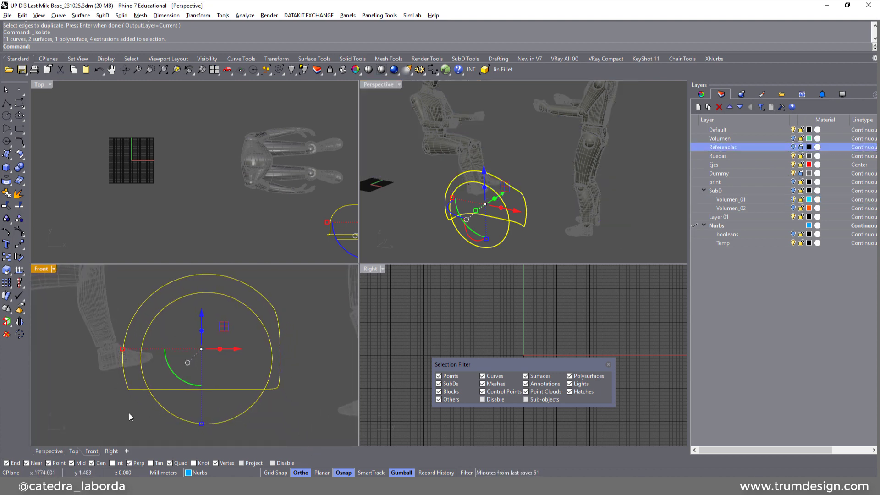
left_click(129, 411)
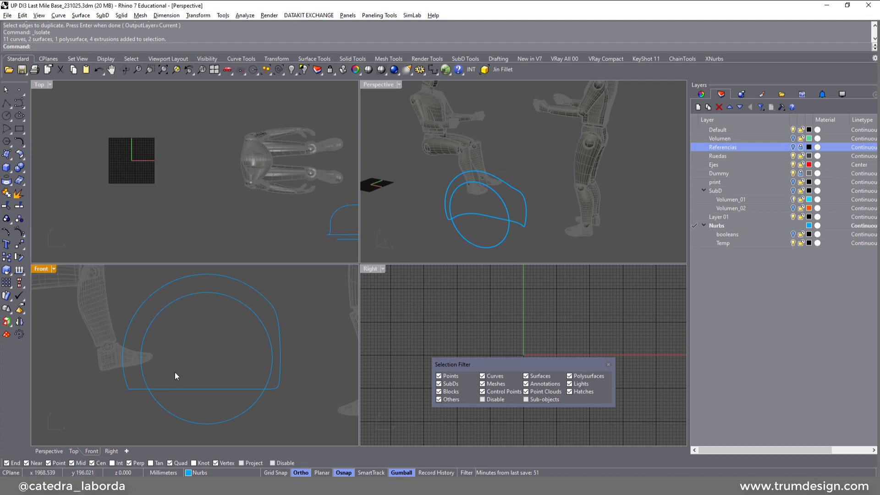
left_click_drag(97, 394, 97, 411)
left_click(117, 417)
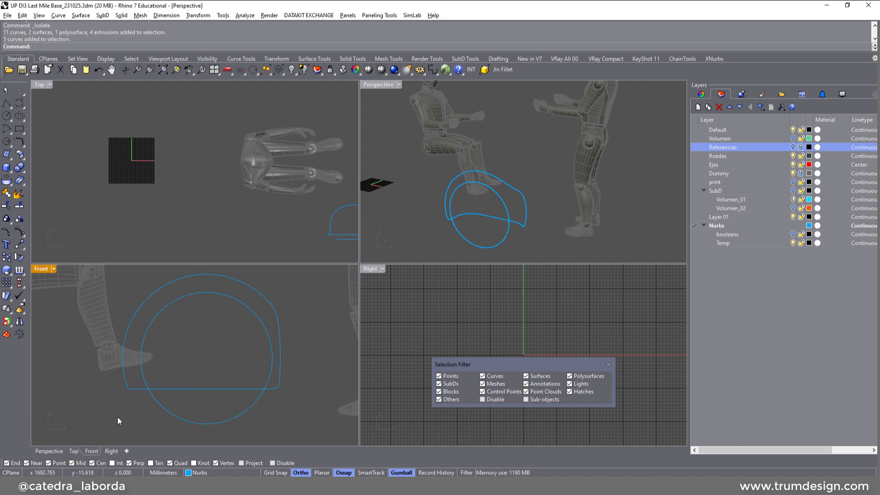
Start CSec between the arch's left curve and the wheel circle, cutting a diagonal cross-section through their upper-left part in the Front view
left_click(23, 148)
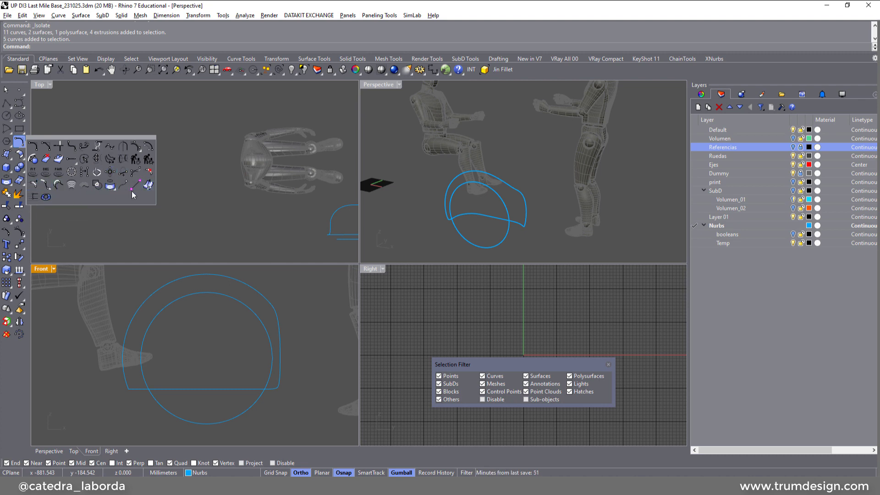
left_click(120, 159)
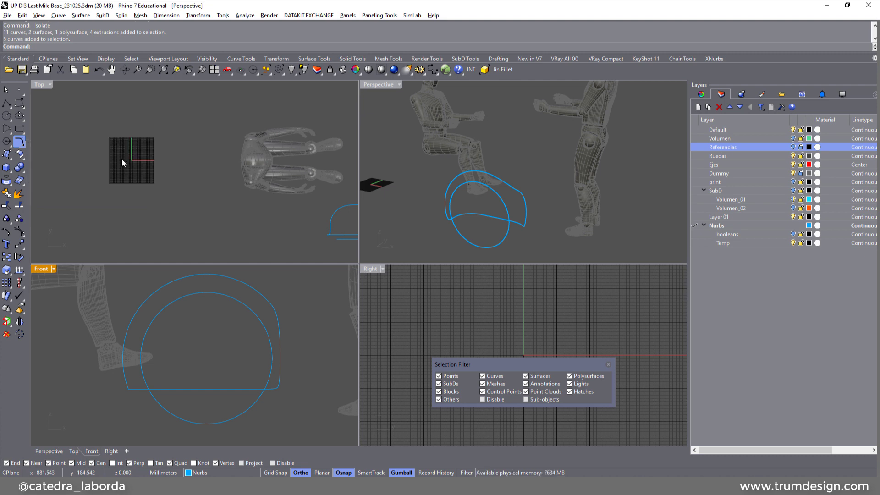
left_click(185, 295)
left_click(173, 285)
key("Return")
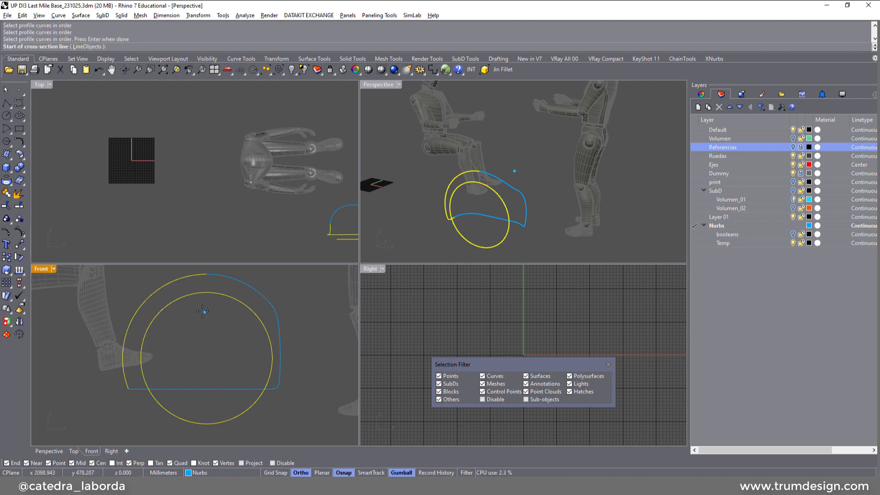
left_click(142, 276)
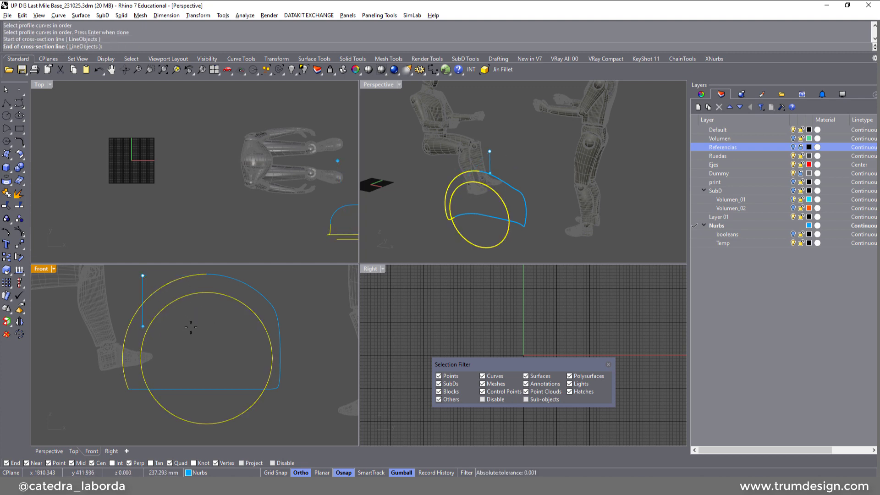
key("F8")
left_click(186, 325)
key("F8")
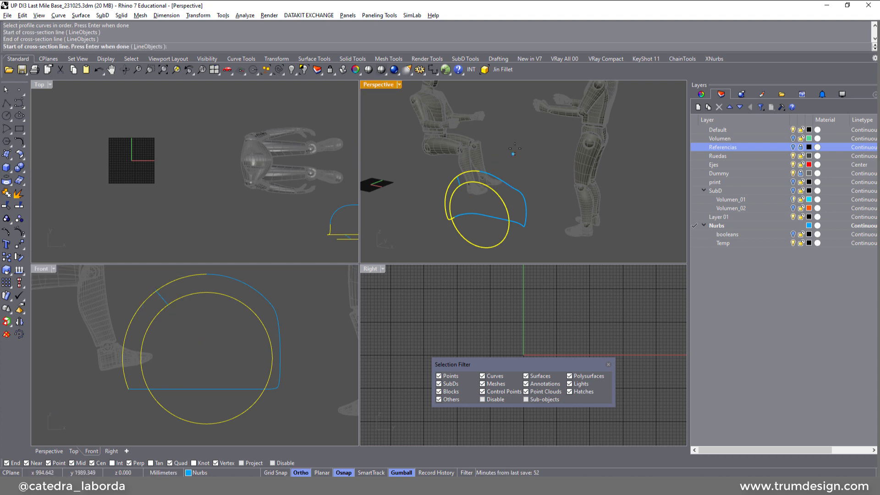
Add another cross-section curve joining the arch's lower-left corner to the wheel circle and finish the CSec command
right_click_drag(504, 184, 499, 161)
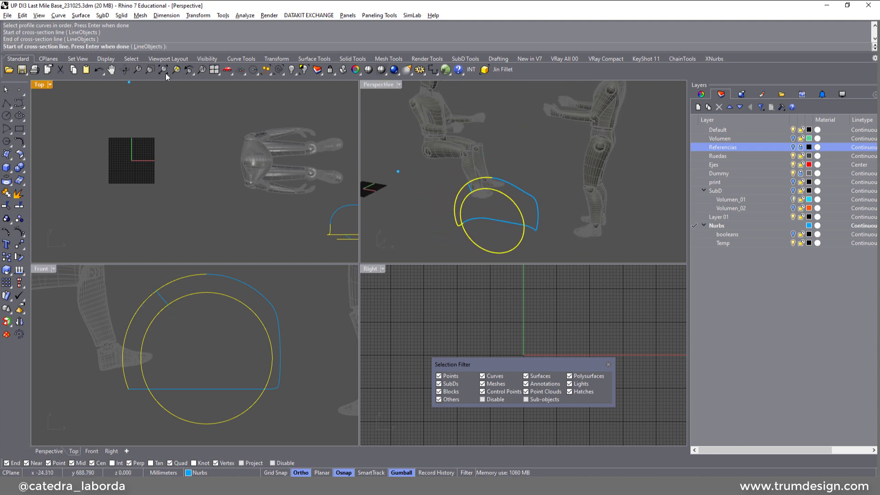
scroll(137, 376, "up", 2)
scroll(137, 377, "up", 2)
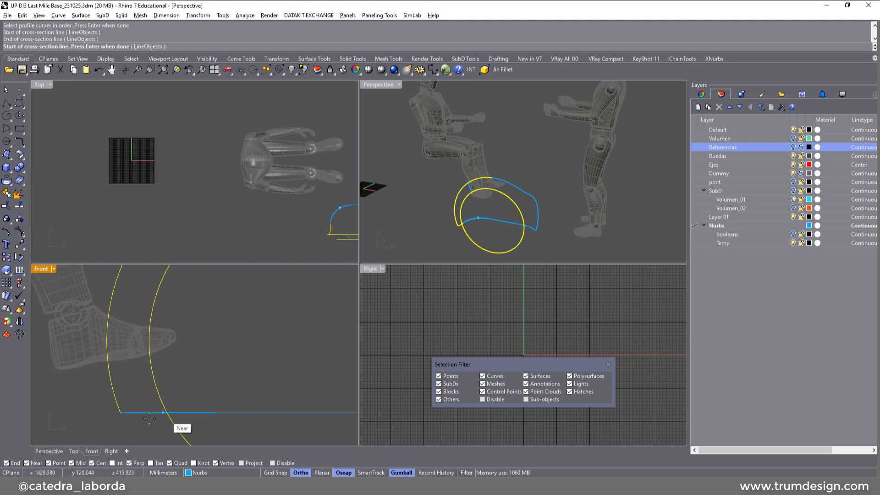
left_click(120, 413)
left_click(197, 401)
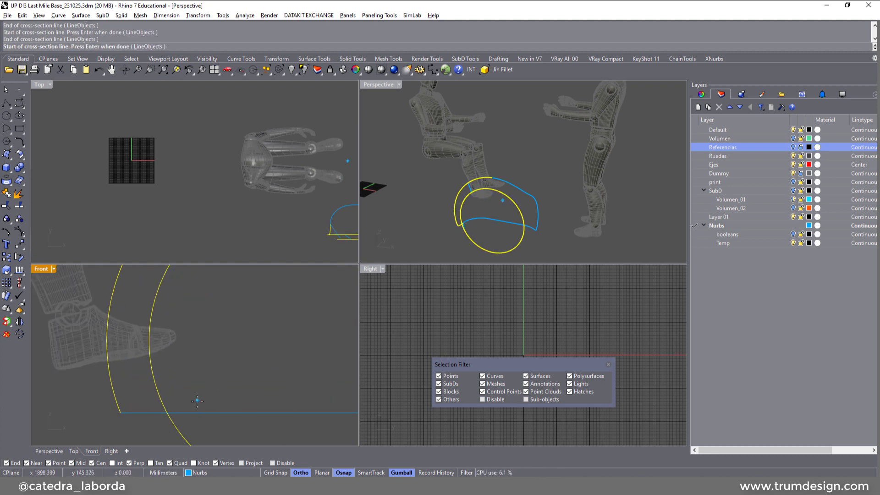
right_click_drag(507, 242, 556, 196)
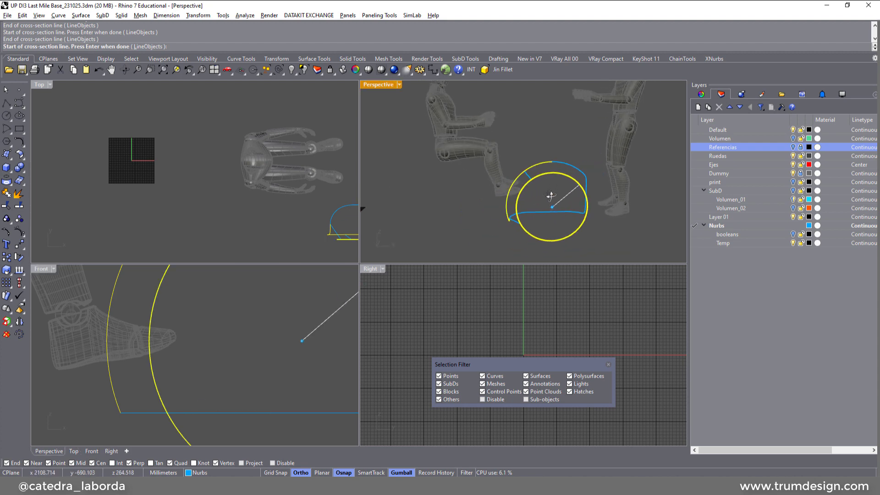
scroll(270, 335, "down", 4)
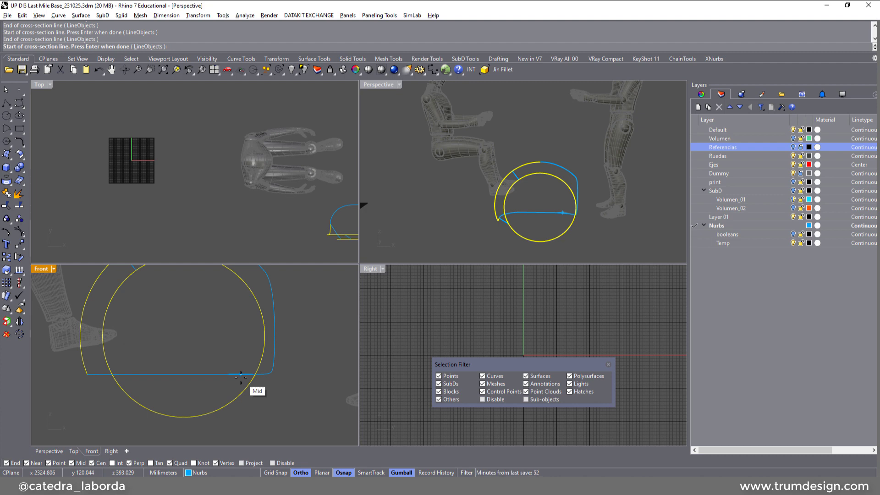
right_click(294, 397)
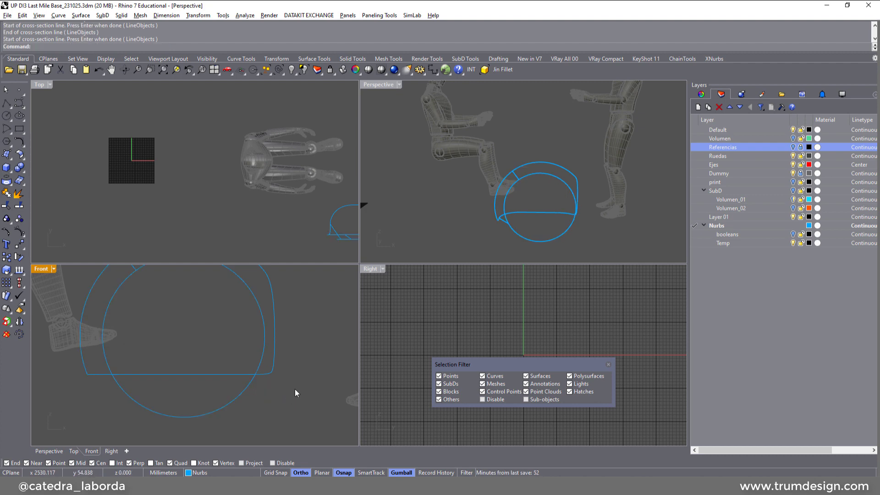
Create a CSec cross-section curve between the wheel circle and the arch's right curve at its lower-right corner in the Front view
right_click(295, 390)
left_click(265, 376)
left_click(264, 375)
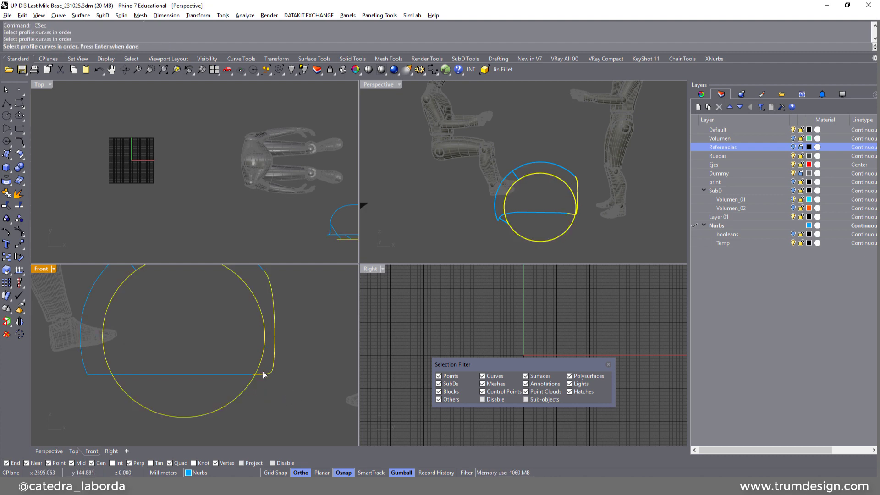
right_click(265, 375)
left_click(252, 374)
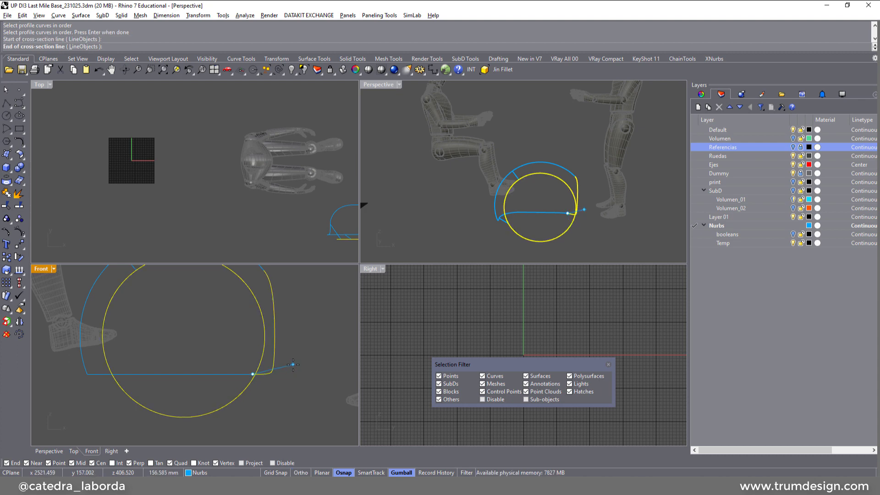
left_click(293, 365)
right_click(298, 372)
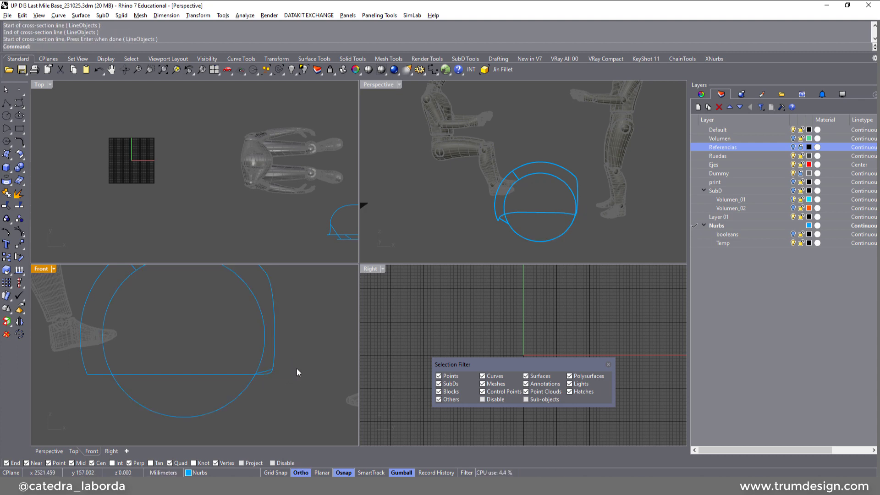
Maximize the Perspective view around the arch and wheel curves and set its display mode to Shaded
double_click(375, 86)
right_click_drag(416, 202, 406, 225)
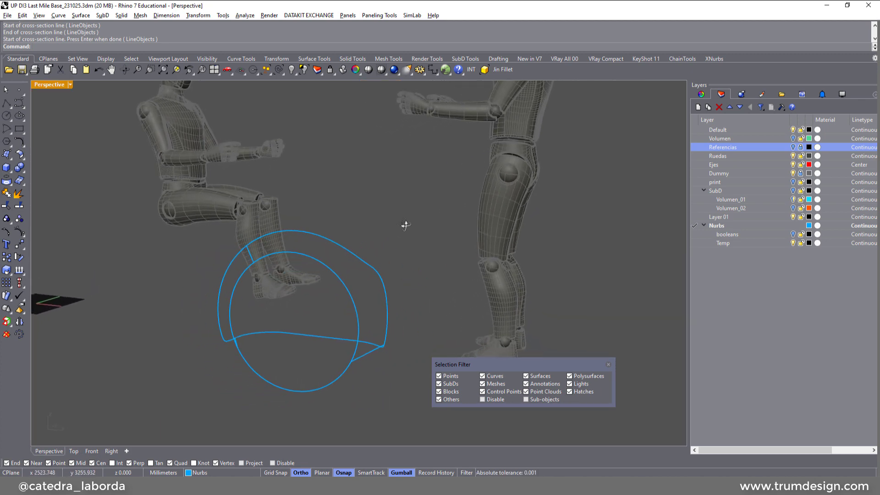
scroll(321, 293, "up", 3)
scroll(302, 315, "up", 3)
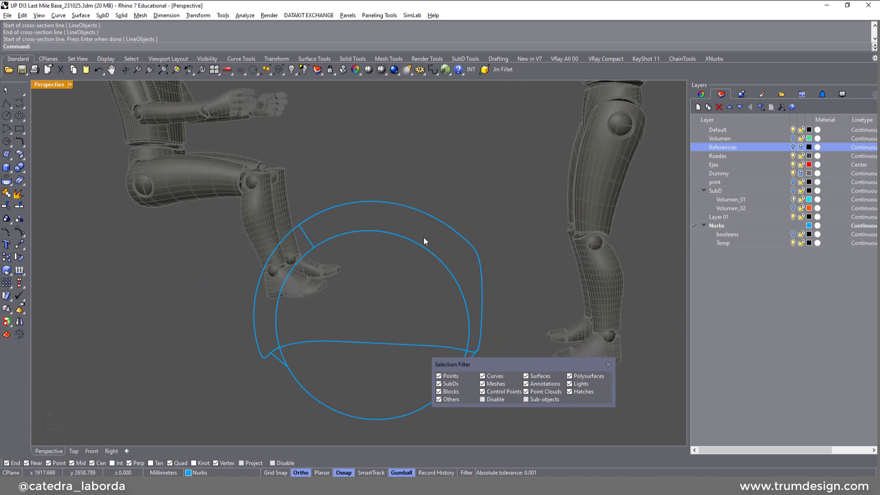
right_click_drag(410, 296, 422, 307)
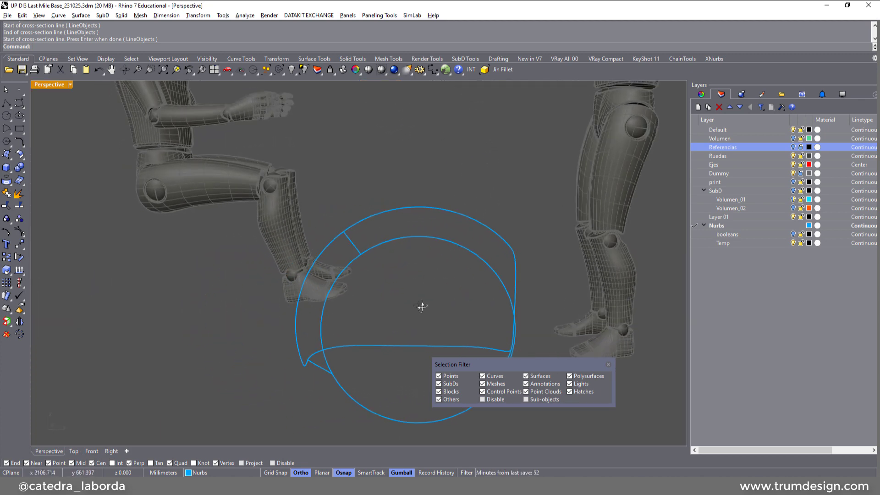
left_click(70, 86)
left_click(48, 128)
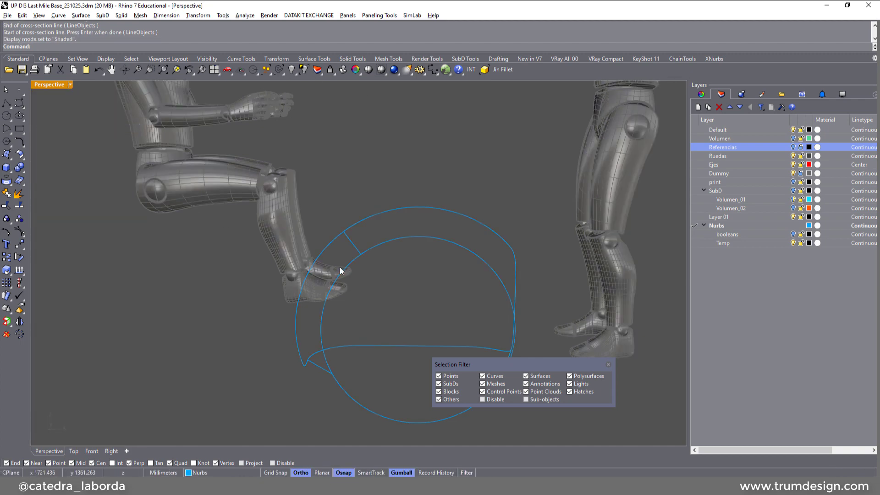
Show all hidden objects and delete the closed solid disc covering the rear wheel
right_click(291, 69)
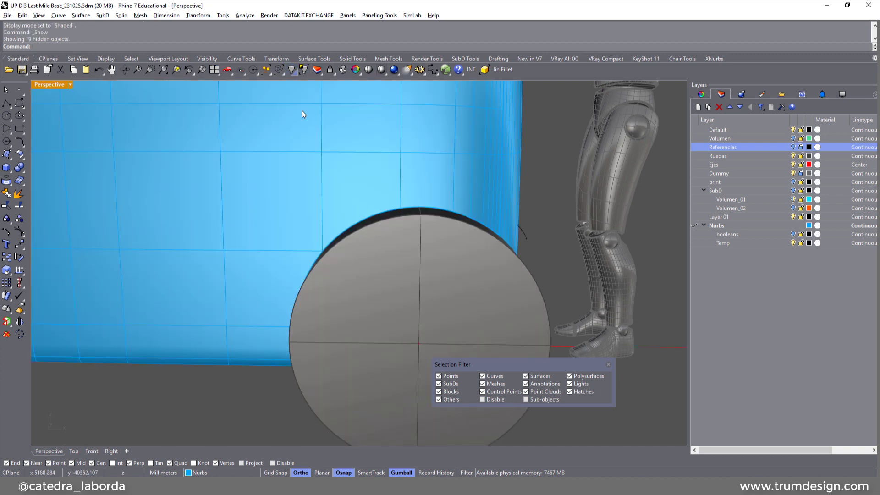
right_click_drag(302, 112, 301, 271)
left_click(309, 222)
key("Delete")
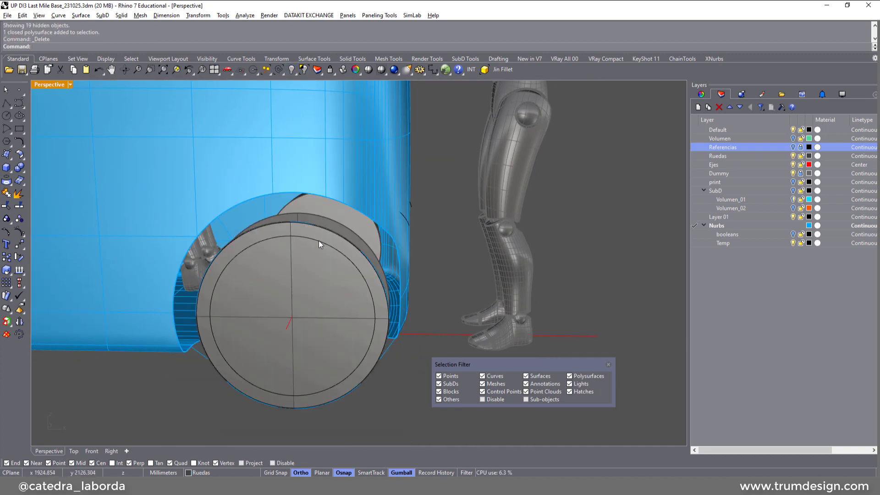
Delete the closed circle curve lying on the outer rim of the rear wheel face
right_click_drag(318, 241, 345, 365)
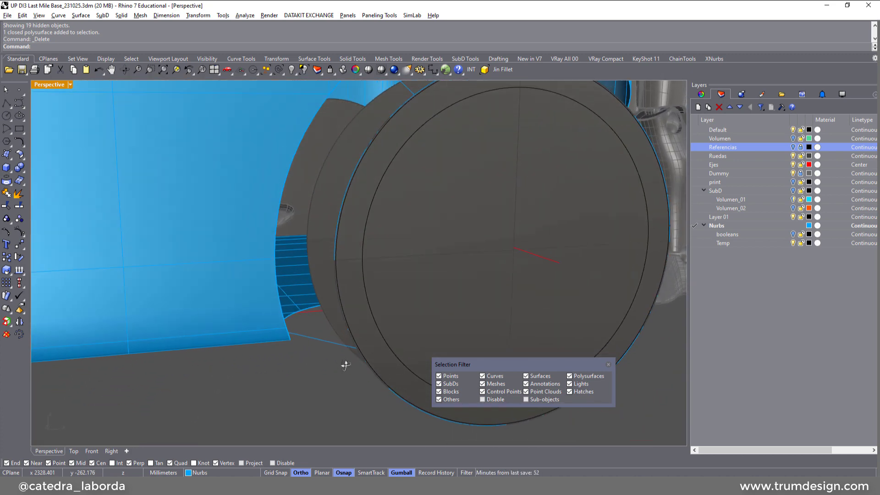
left_click(335, 249)
left_click(364, 271)
key("Delete")
left_click(338, 257)
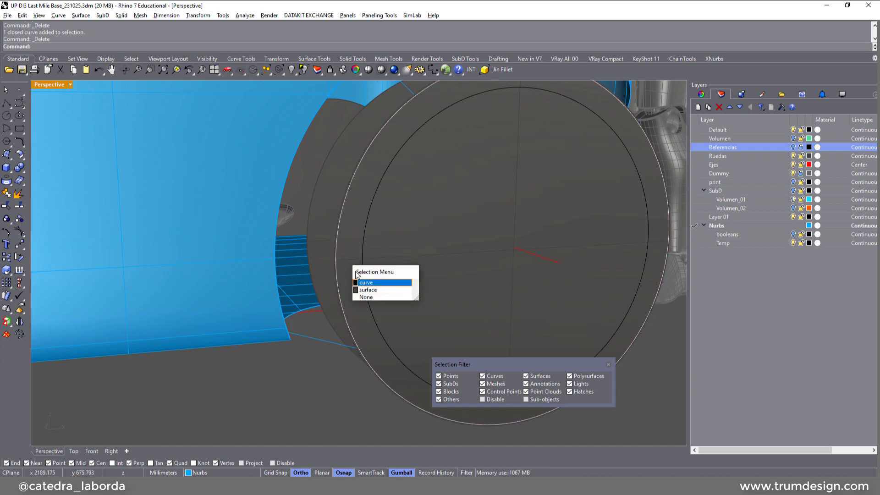
scroll(335, 262, "down", 5)
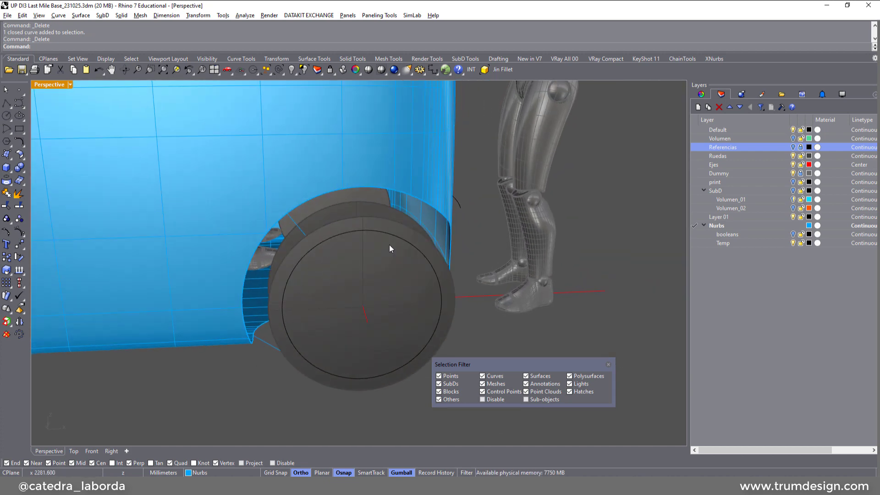
Display the body's naked edges with ShowEdges and examine where they break around the rear wheel arch
right_click_drag(326, 242, 252, 326)
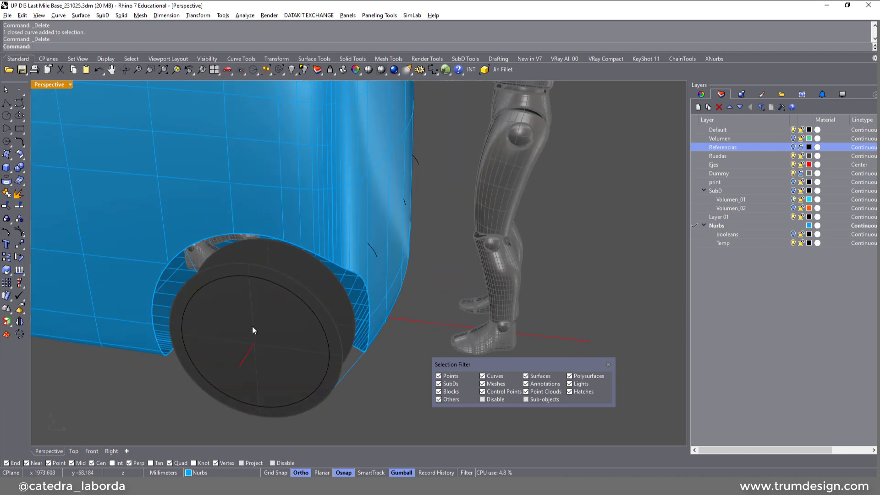
left_click(128, 273)
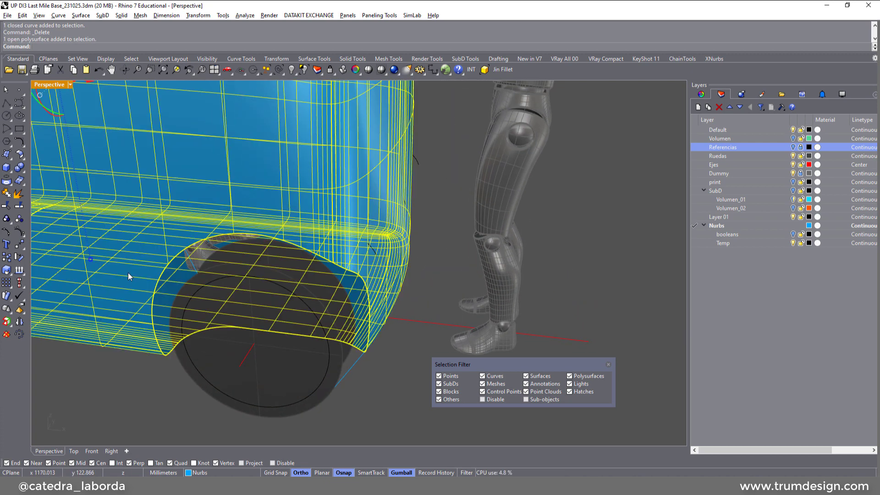
left_click(6, 322)
right_click_drag(316, 294, 320, 224)
scroll(262, 273, "up", 6)
scroll(247, 294, "down", 6)
scroll(238, 176, "up", 5)
scroll(261, 204, "down", 5)
scroll(320, 225, "up", 3)
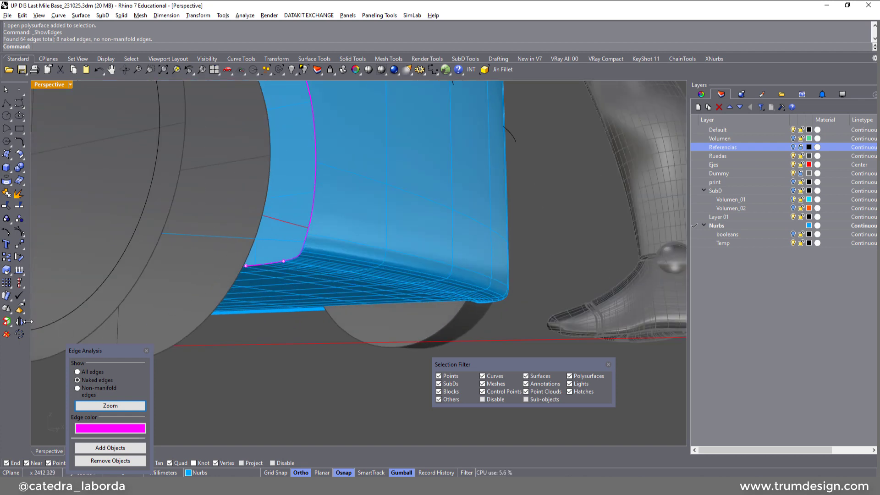
Split the arch's naked edge near its lower rear corner, at the end of the cross-section curve
left_click(9, 327)
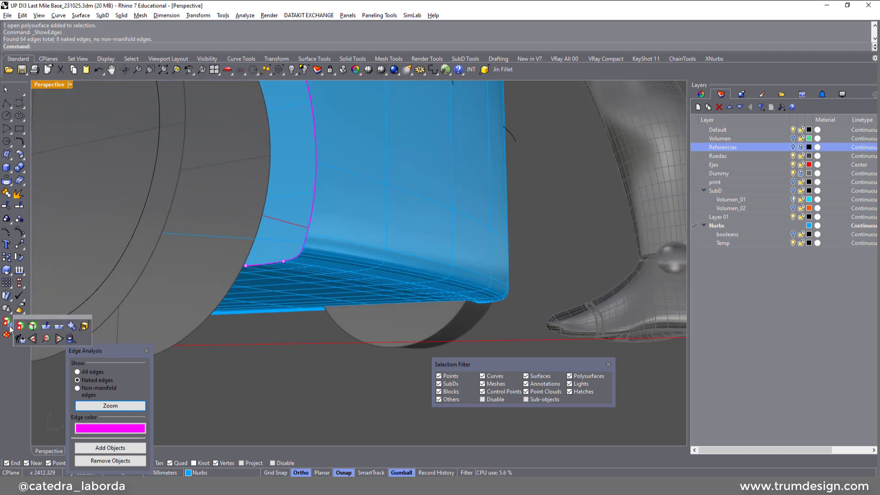
left_click(46, 326)
right_click_drag(300, 222, 352, 221)
left_click(350, 212)
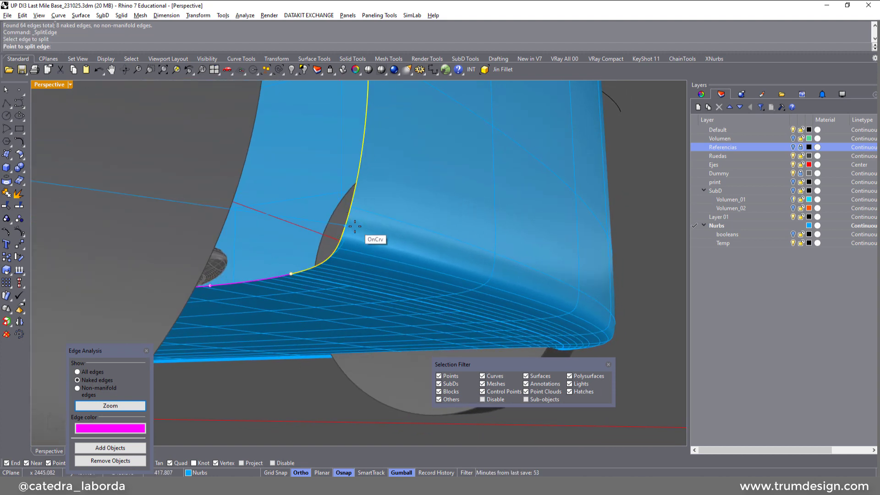
left_click(352, 228)
key("Return")
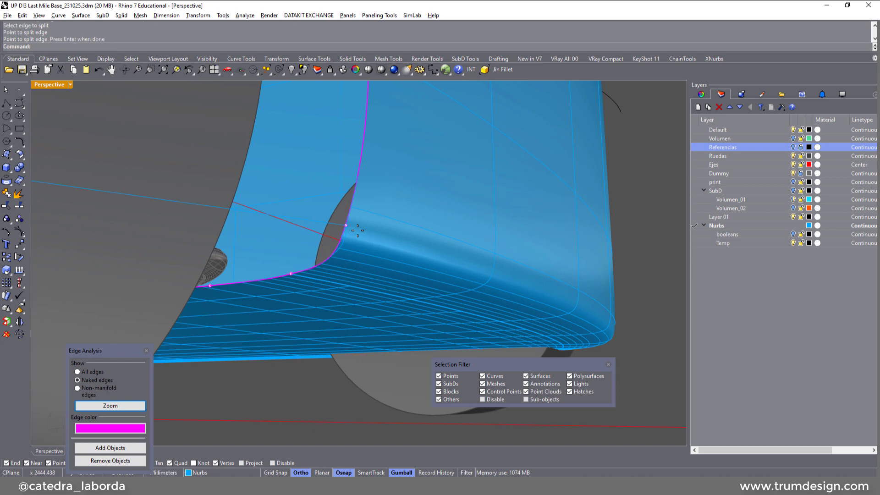
Merge the two naked edge segments that meet at the crown of the wheel arch, choosing Edge B
right_click_drag(352, 228, 404, 227)
scroll(301, 243, "up", 5)
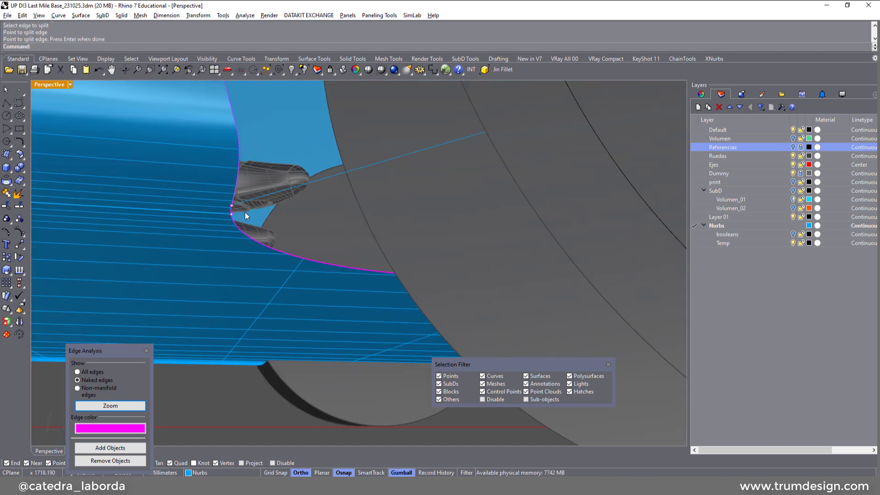
scroll(245, 212, "down", 5)
right_click_drag(243, 211, 268, 260)
scroll(266, 214, "up", 3)
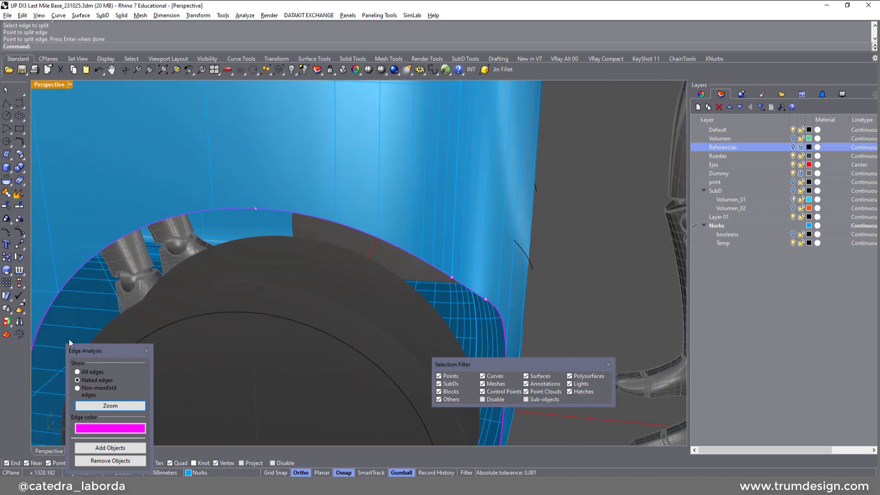
left_click(12, 329)
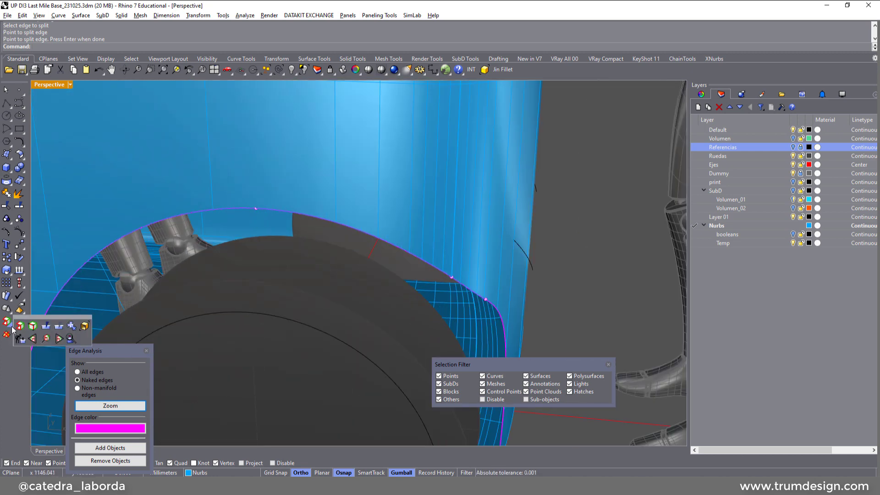
right_click(46, 331)
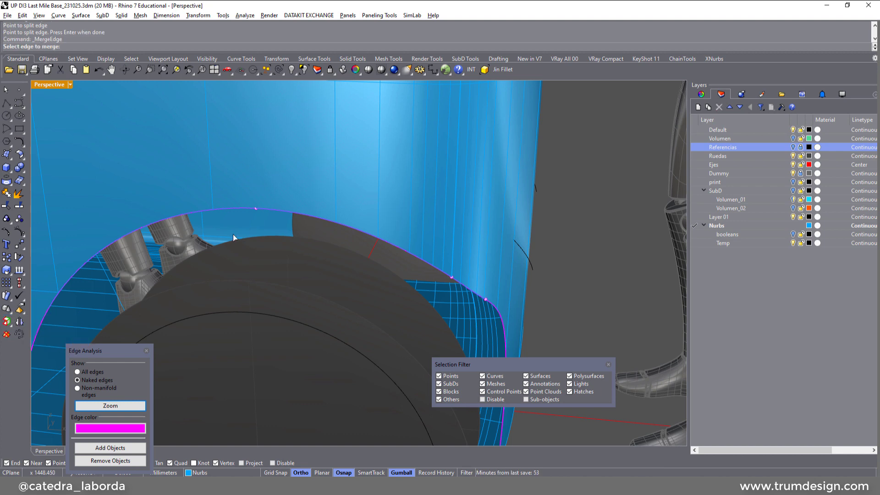
left_click(240, 208)
left_click(240, 207)
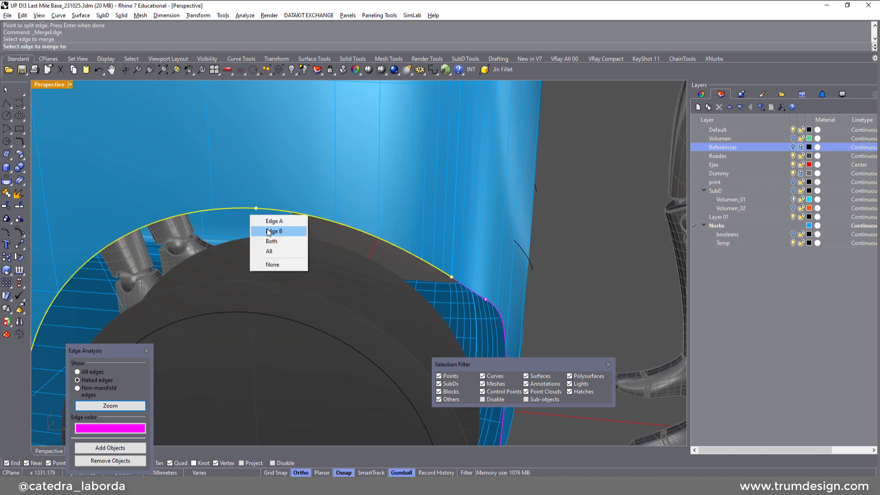
left_click(274, 232)
Merge the short naked edge segment at the arch's upper rear with its neighbour below and end the edge analysis
right_click_drag(274, 233, 340, 250)
right_click(340, 249)
left_click(345, 274)
left_click(345, 274)
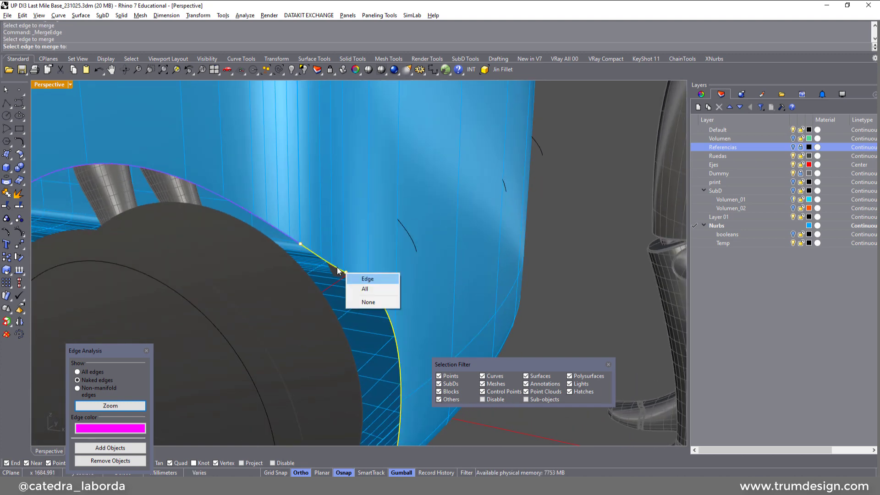
left_click(362, 282)
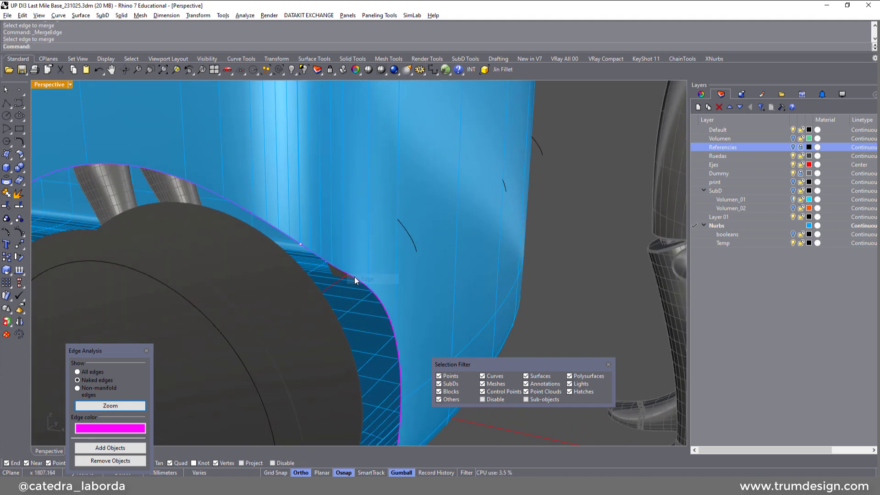
right_click_drag(354, 277, 361, 306)
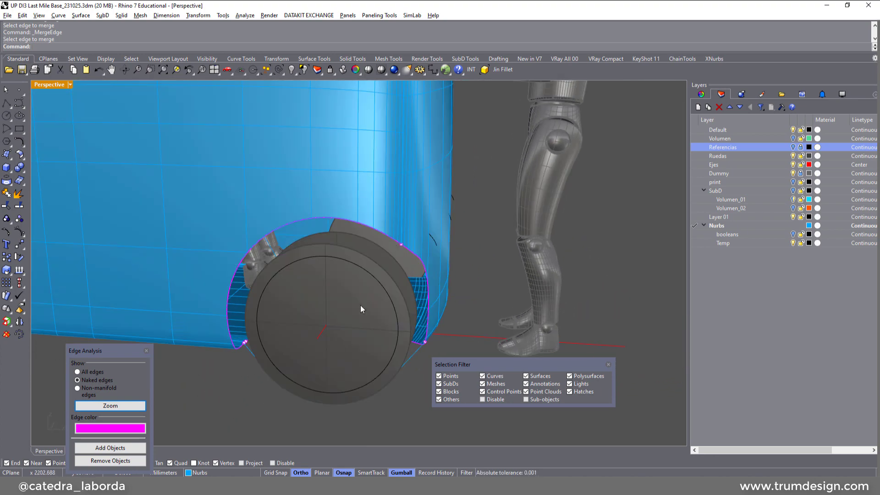
left_click(147, 351)
Display the wheel face's naked edge and split it at the ends of the two lower cross-section curves
left_click(337, 315)
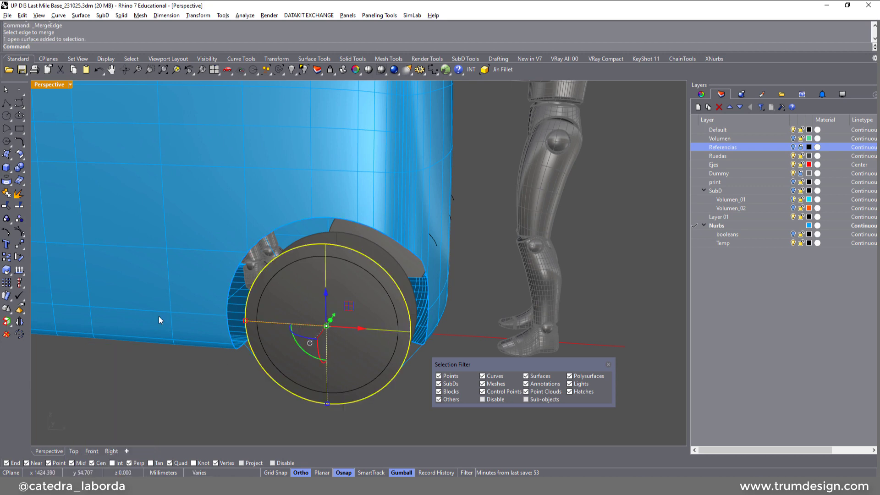
left_click(7, 323)
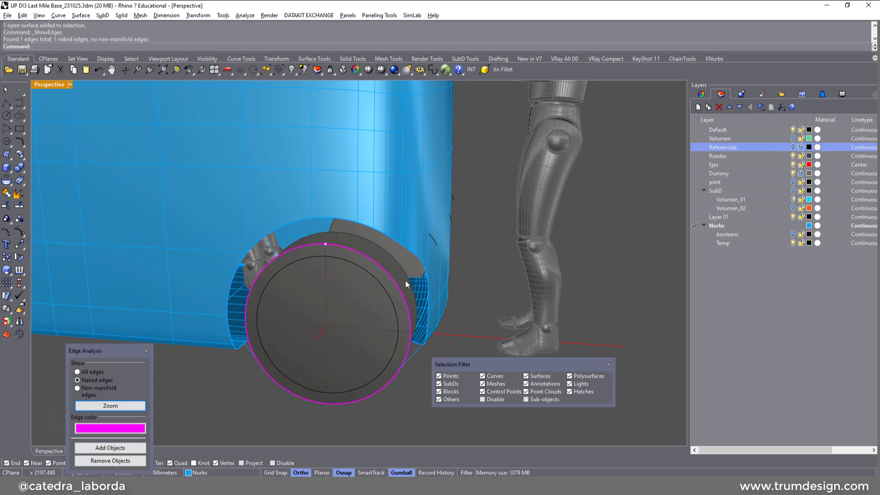
right_click_drag(406, 280, 356, 243)
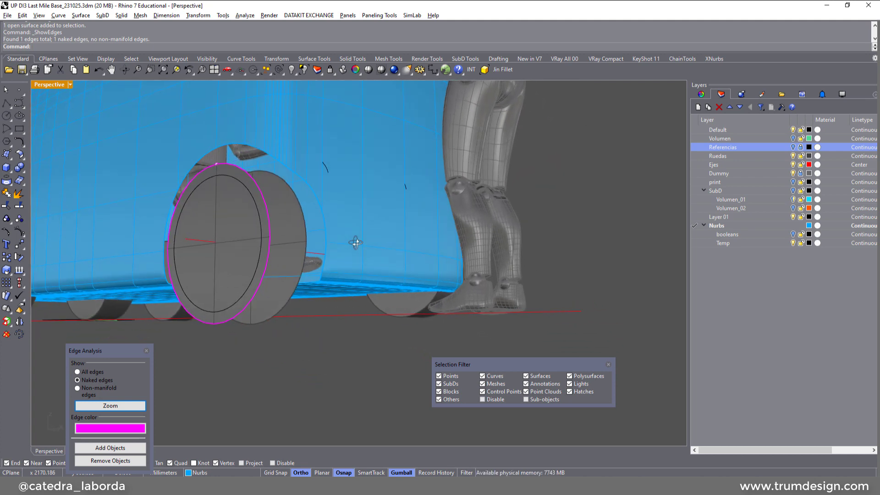
left_click(10, 326)
left_click(46, 326)
left_click(259, 294)
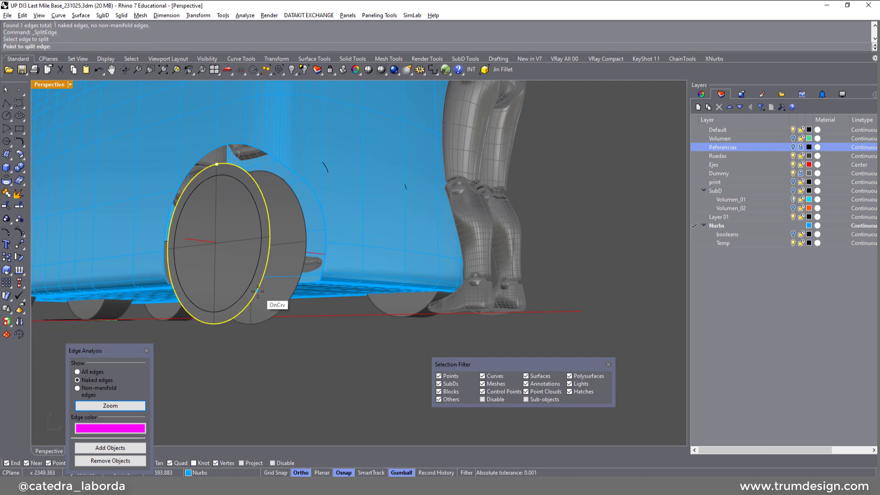
right_click_drag(227, 302, 321, 289)
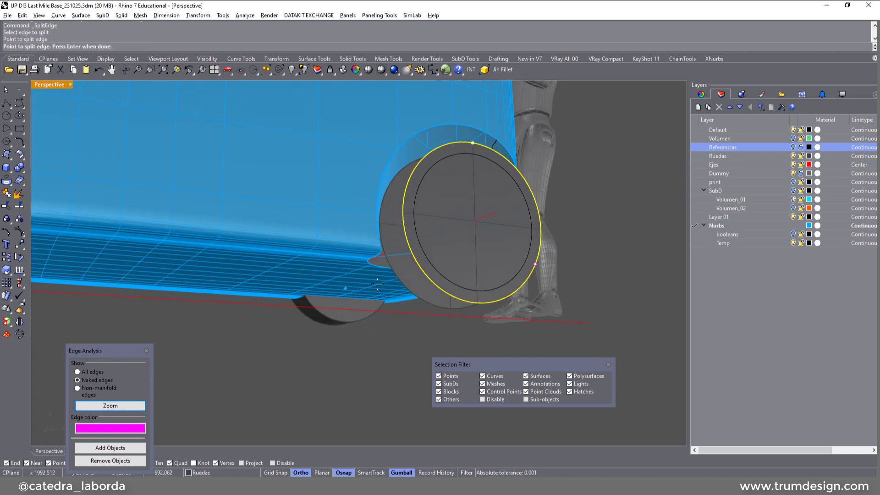
left_click(413, 261)
key("Return")
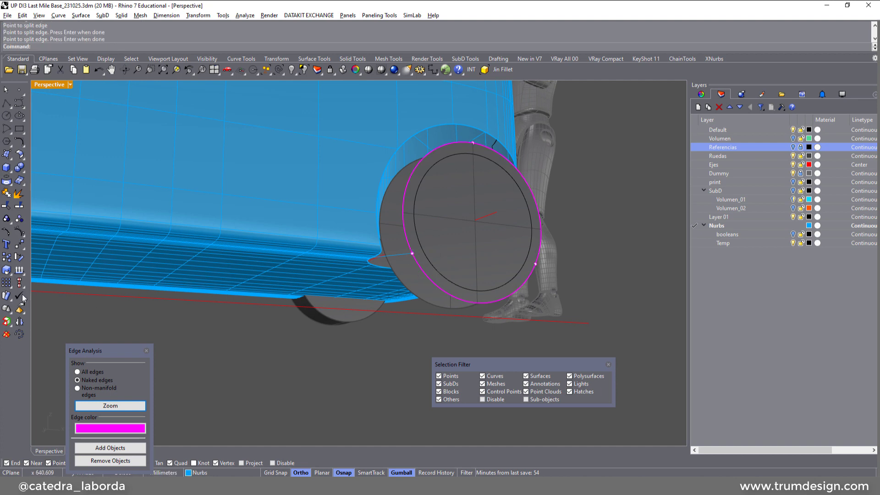
Merge the wheel face's two upper edge segments into one using Edge B and end the edge analysis
left_click(10, 326)
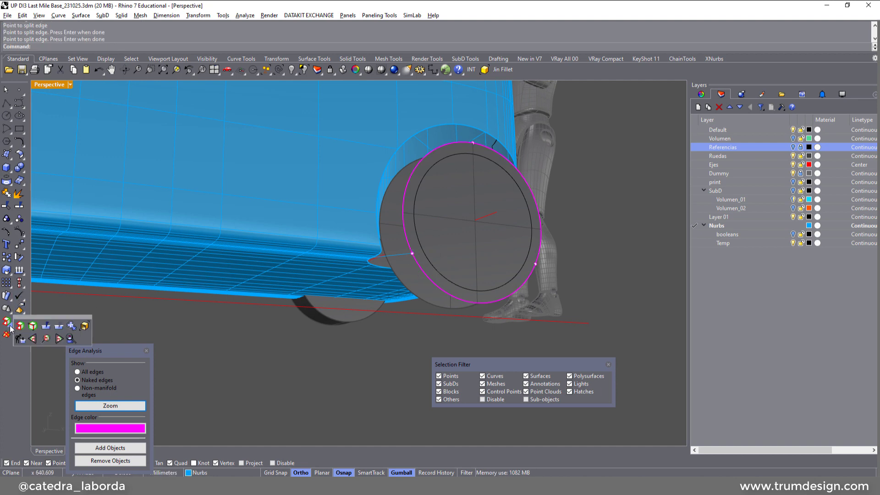
right_click(47, 328)
left_click(432, 157)
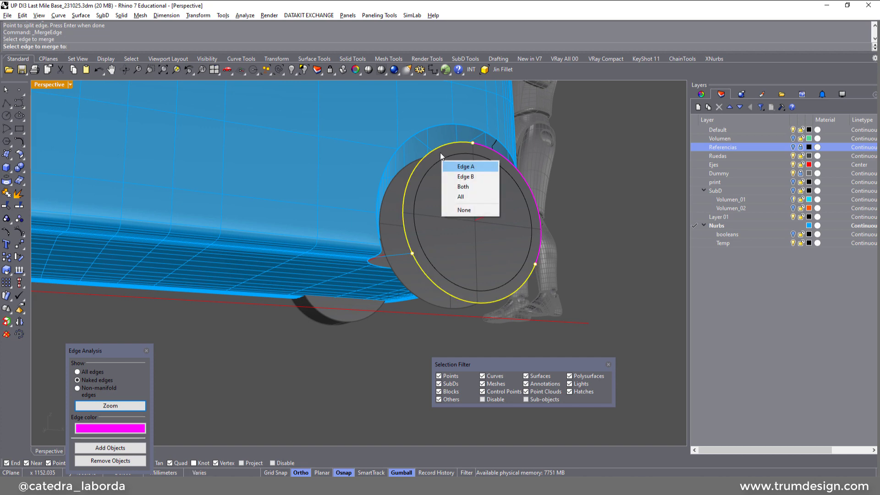
left_click(464, 176)
right_click_drag(465, 172, 471, 210)
left_click(147, 352)
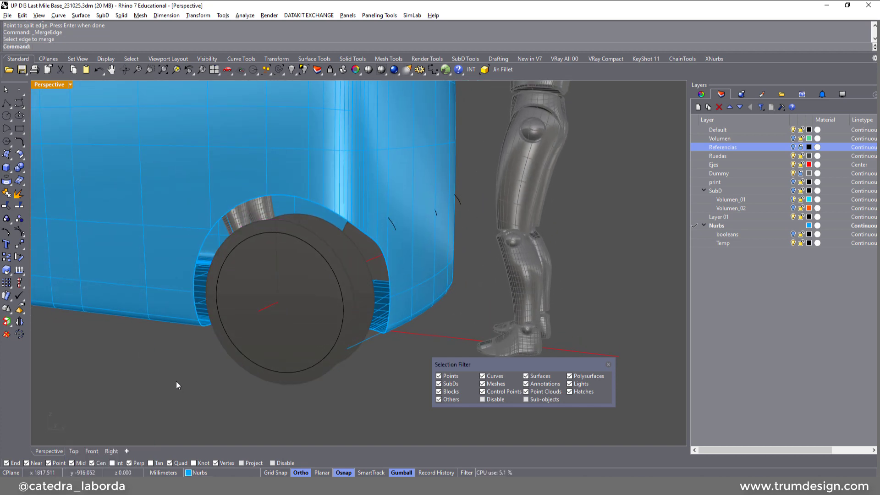
Start BlendSrf with ChainEdges and set the wheel arch's upper and rear edge segments as the first edge
left_click(23, 158)
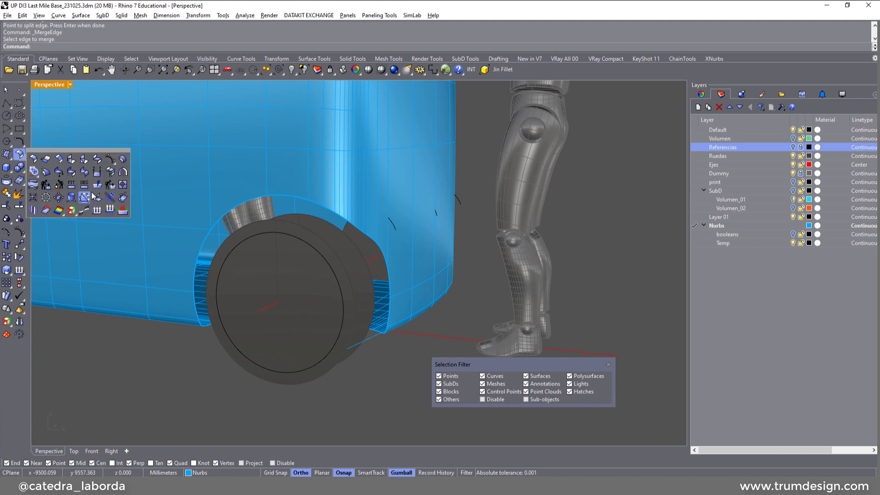
left_click(96, 160)
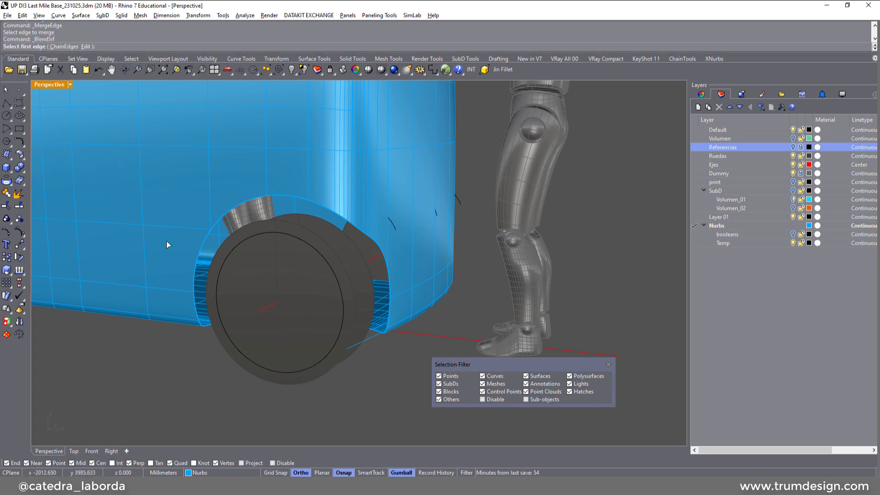
left_click(52, 47)
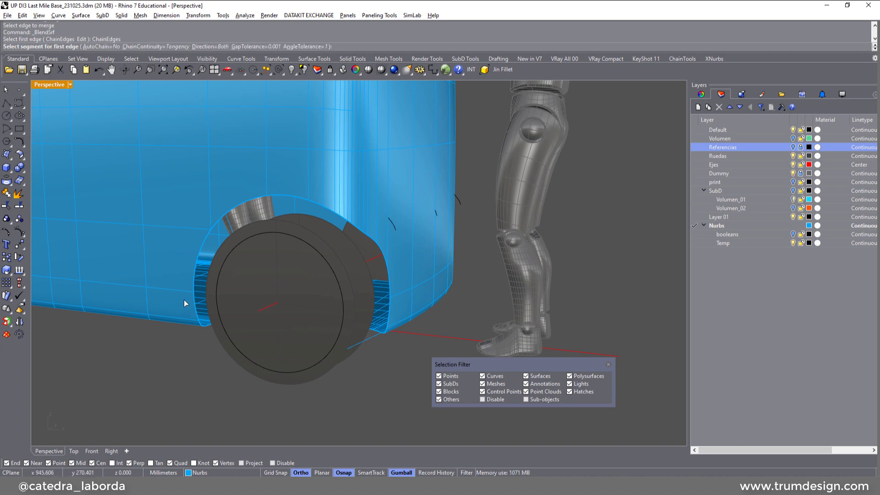
left_click(194, 308)
left_click(367, 238)
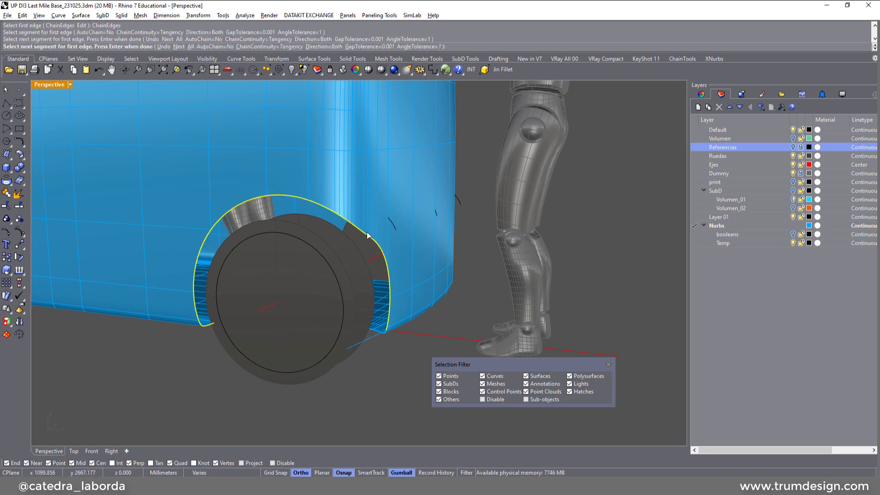
right_click_drag(419, 281, 341, 301)
key("Return")
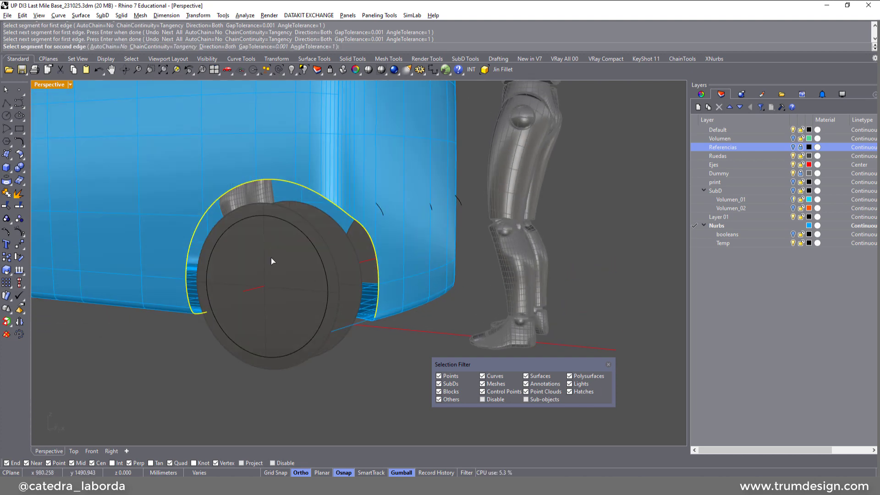
Set the wheel face's upper edge as the second blend edge and preview the transition surface
left_click(197, 255)
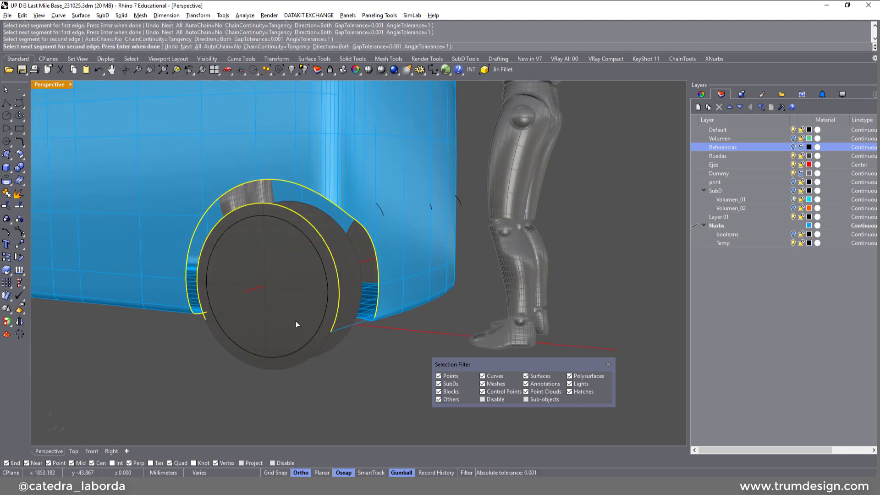
key("Return")
right_click_drag(295, 322, 298, 282)
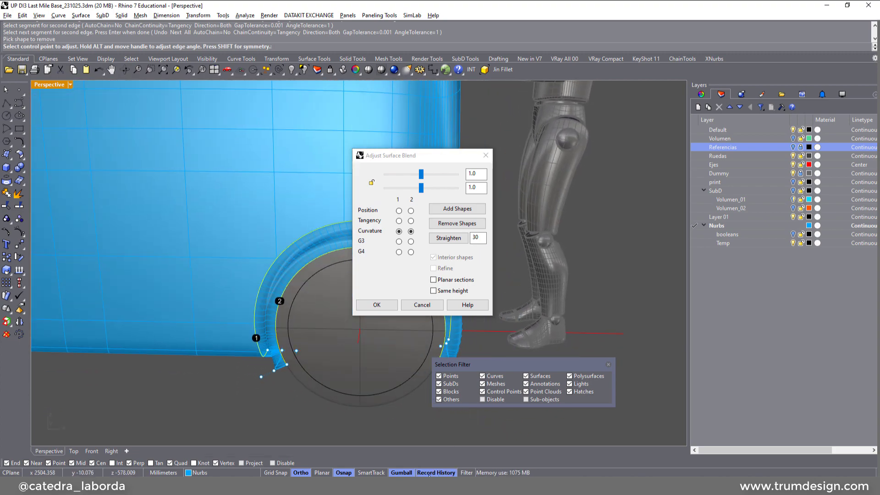
left_click_drag(430, 158, 567, 160)
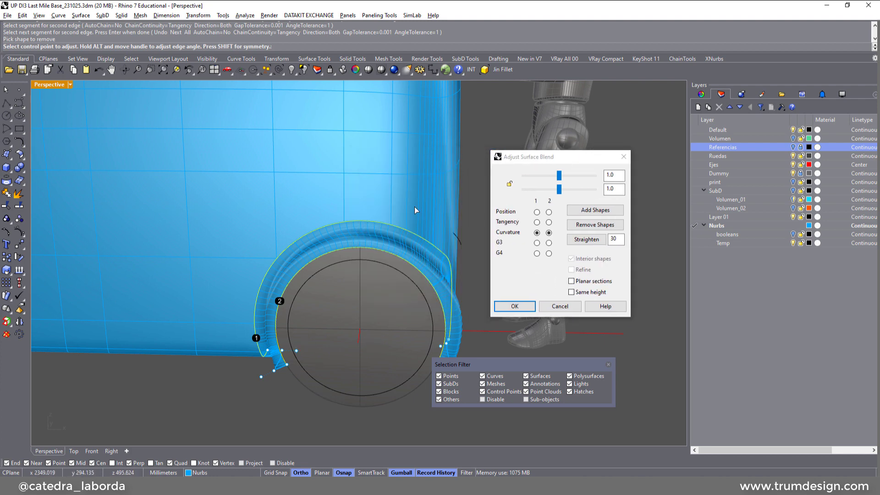
right_click_drag(415, 211, 324, 260)
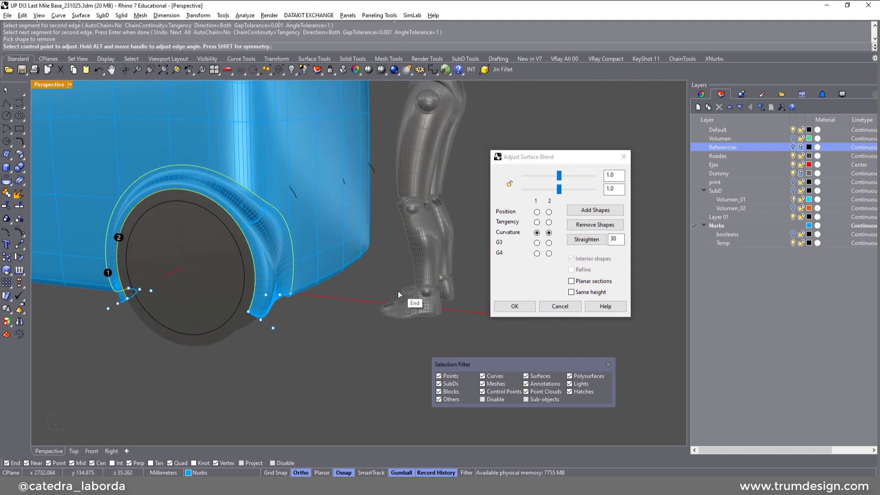
right_click_drag(399, 294, 260, 284)
right_click_drag(178, 265, 345, 255)
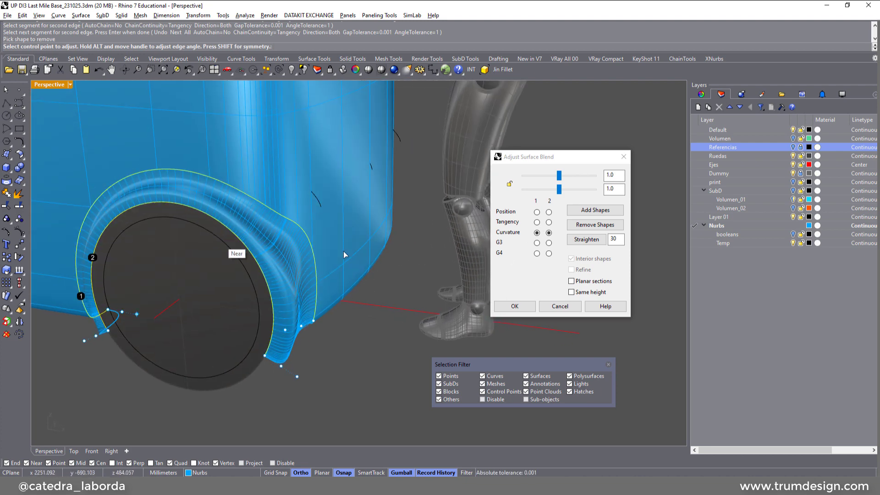
Set the blend's continuity at the wheel face edge to Position
left_click(549, 222)
right_click_drag(320, 275, 206, 253)
left_click(550, 212)
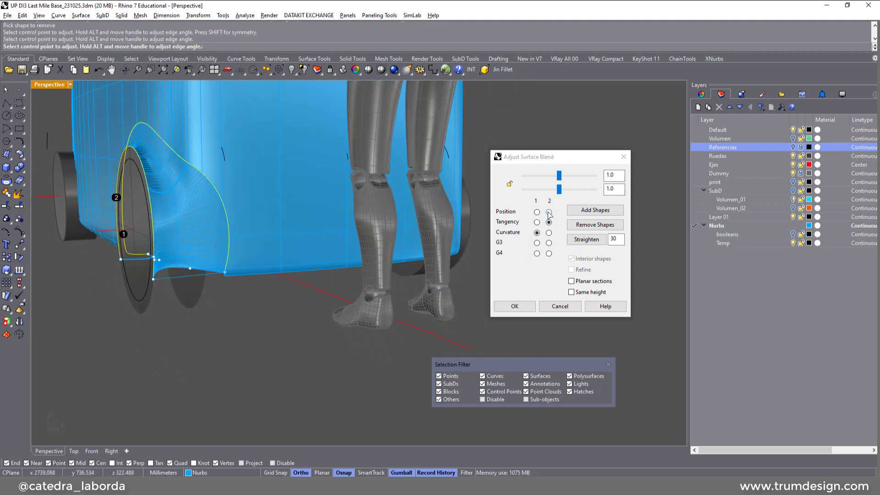
Flatten the blend's lower rear and lower front end shapes by moving their control points
right_click_drag(214, 207, 309, 134)
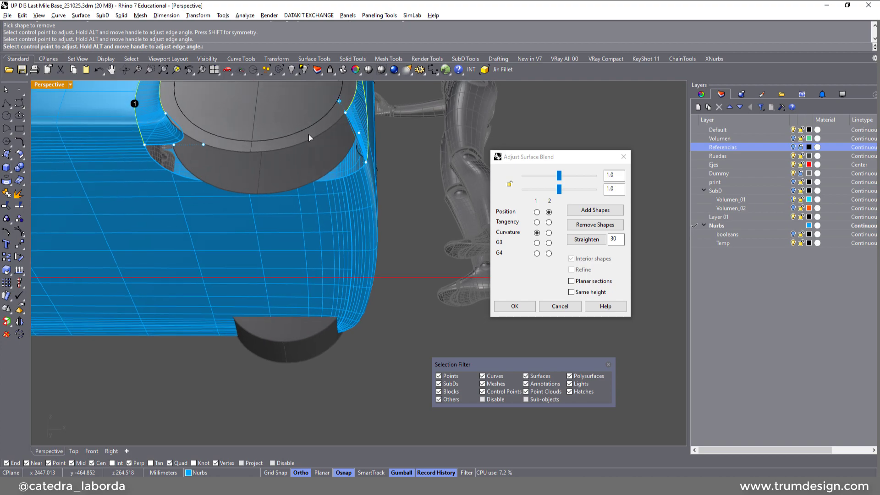
right_click_drag(240, 157, 226, 335)
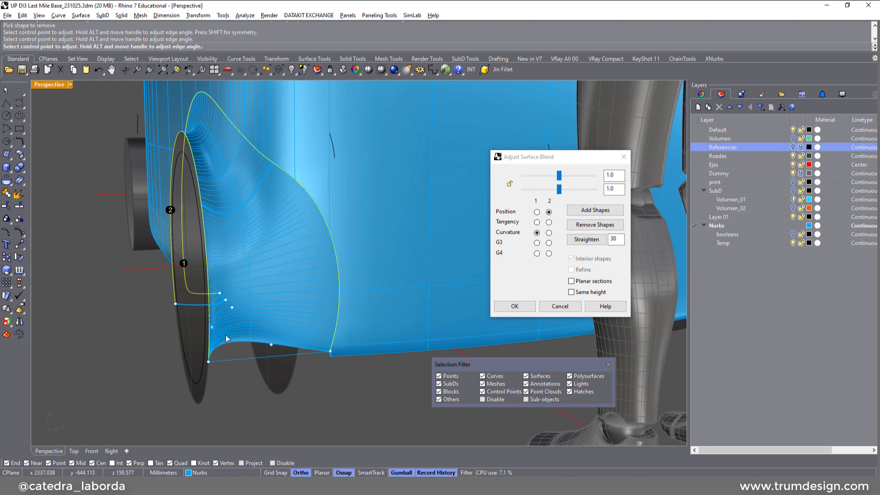
left_click(212, 327)
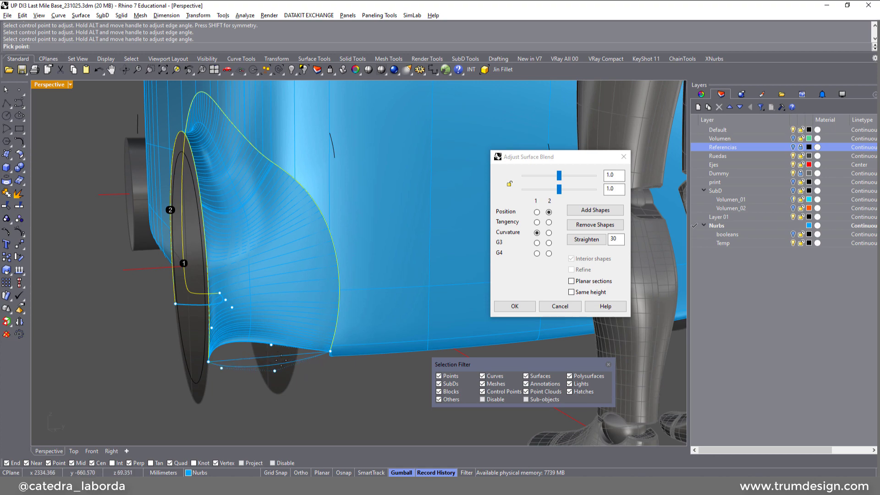
right_click_drag(281, 361, 337, 345)
right_click_drag(195, 296, 312, 209)
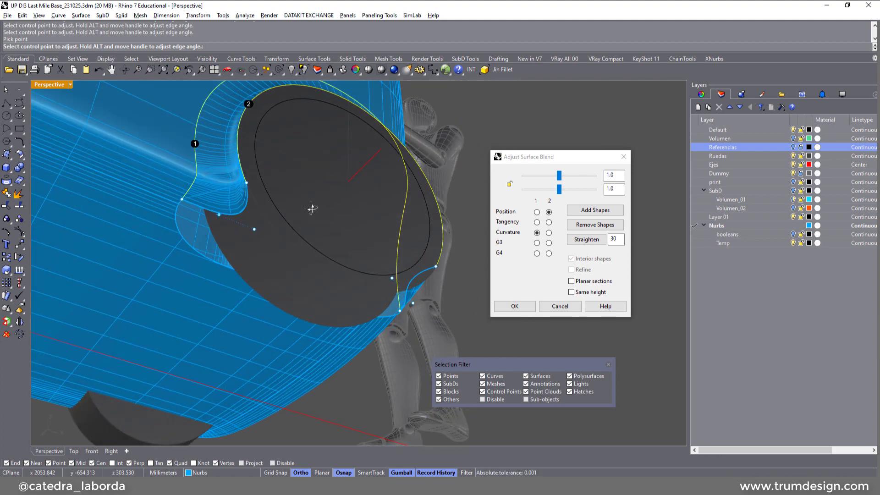
left_click(219, 214)
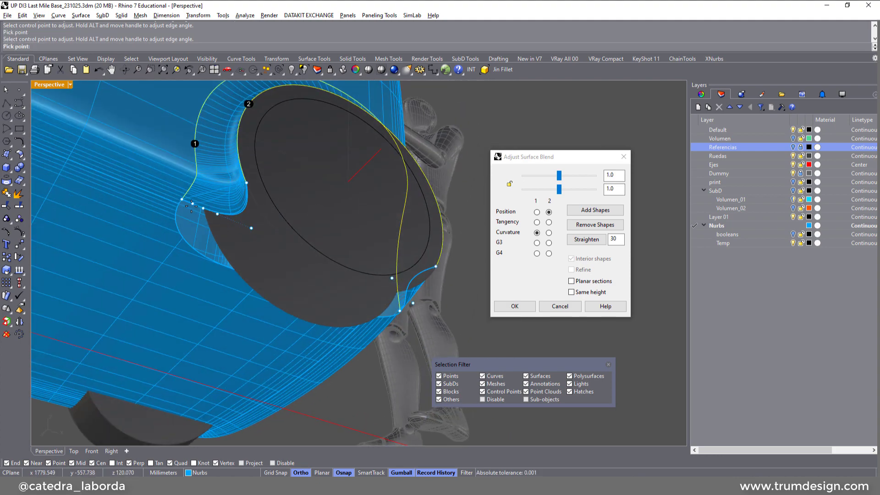
left_click(195, 209)
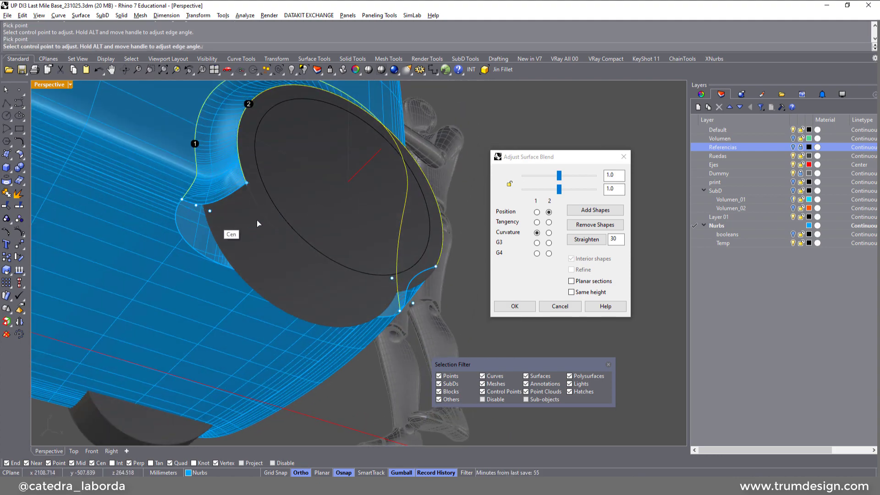
Add two intermediate shapes to the blend, one at the top of the arch and one near its upper rear corner
right_click_drag(228, 231, 294, 275)
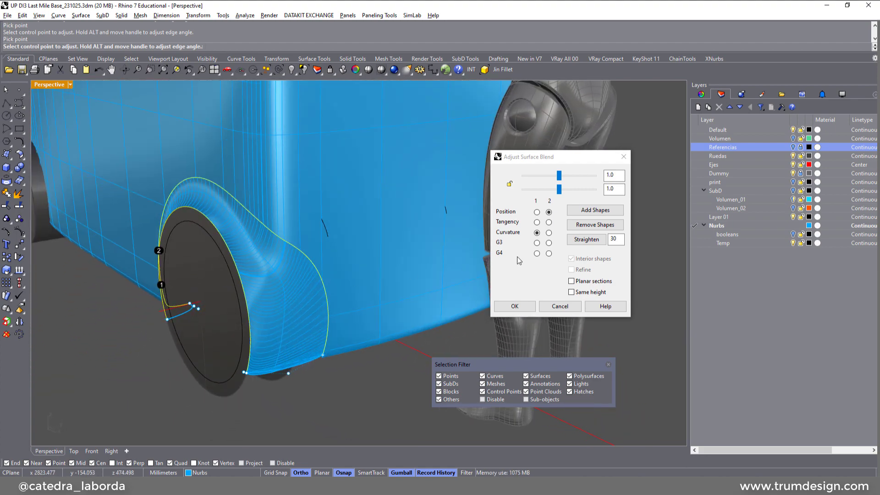
left_click(593, 213)
right_click_drag(422, 226, 329, 249)
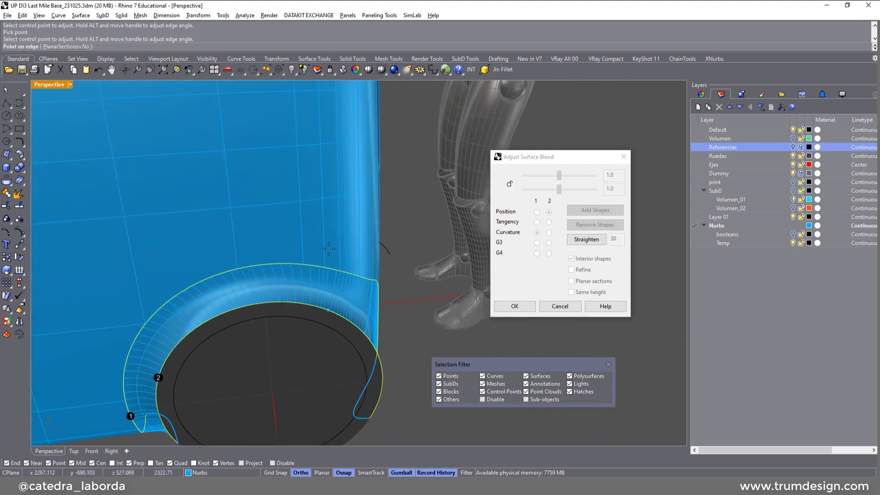
left_click(263, 303)
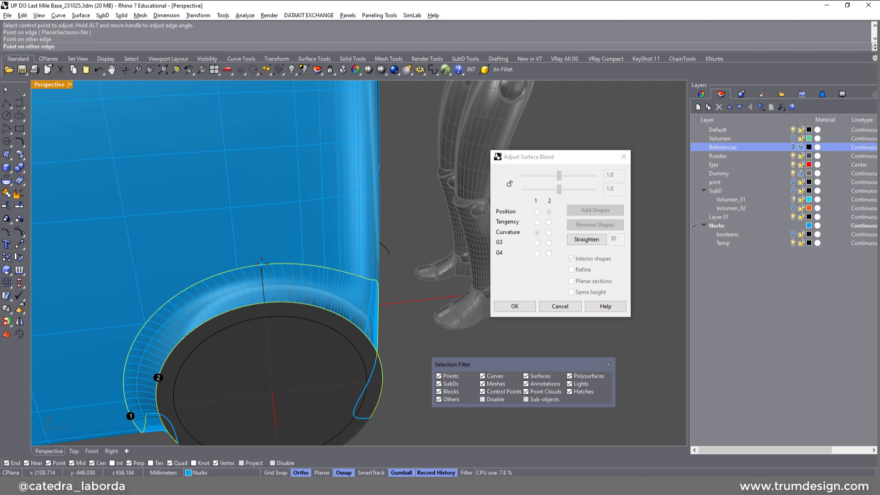
left_click(278, 278)
right_click_drag(298, 284, 259, 263)
scroll(278, 250, "up", 2)
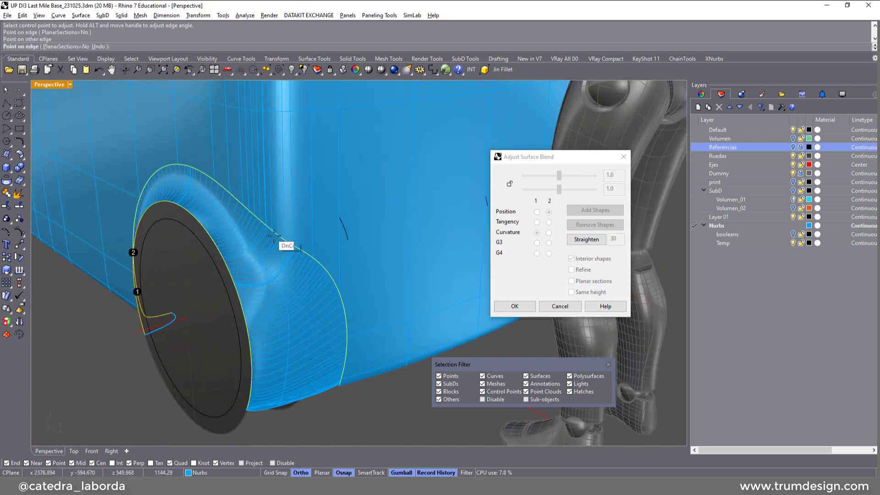
left_click(275, 232)
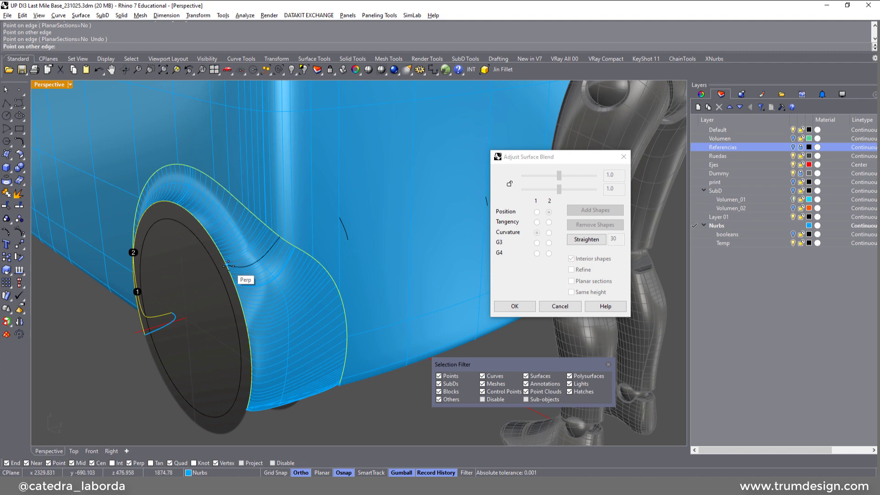
left_click(229, 266)
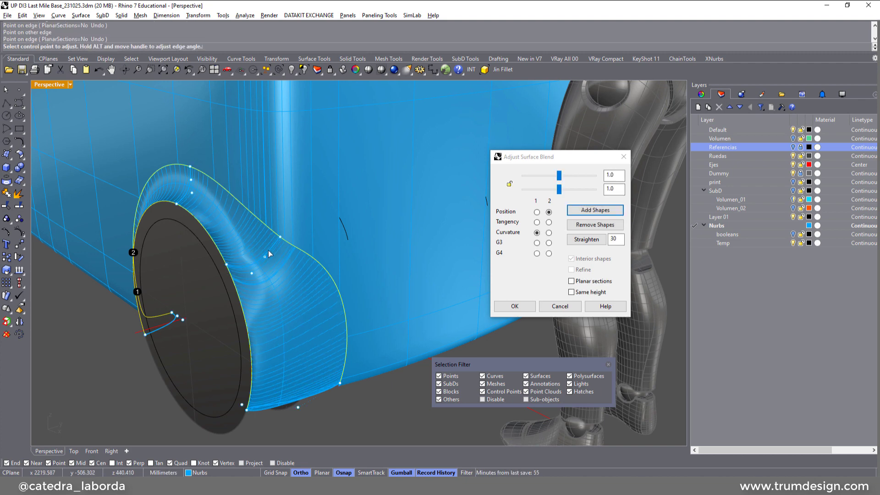
Move the control point of the upper rear shape closer to the arch edge
scroll(268, 250, "up", 3)
left_click(263, 263)
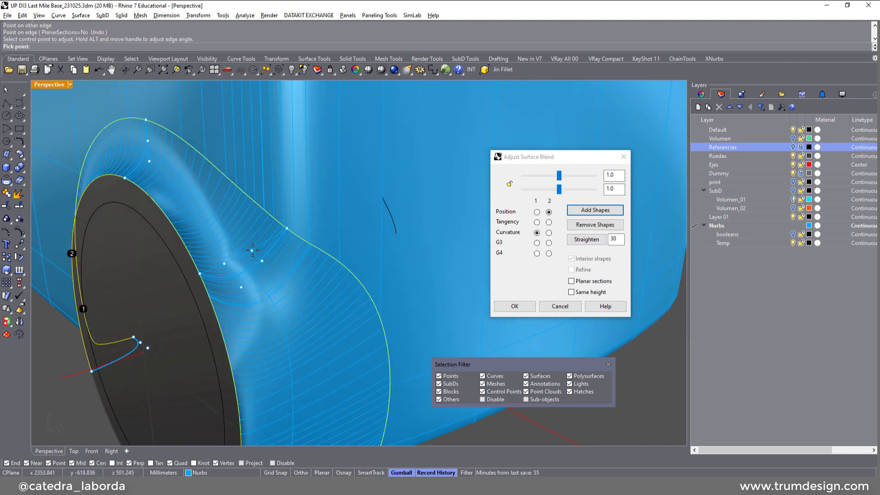
left_click(253, 251)
scroll(250, 252, "down", 4)
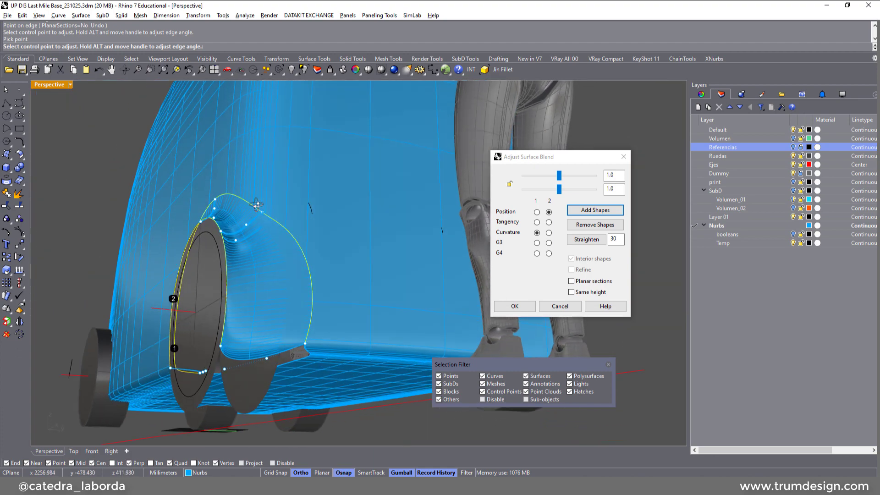
Slide the upper rear shape's end forward along the arch edge and readjust its control points
scroll(257, 205, "up", 6)
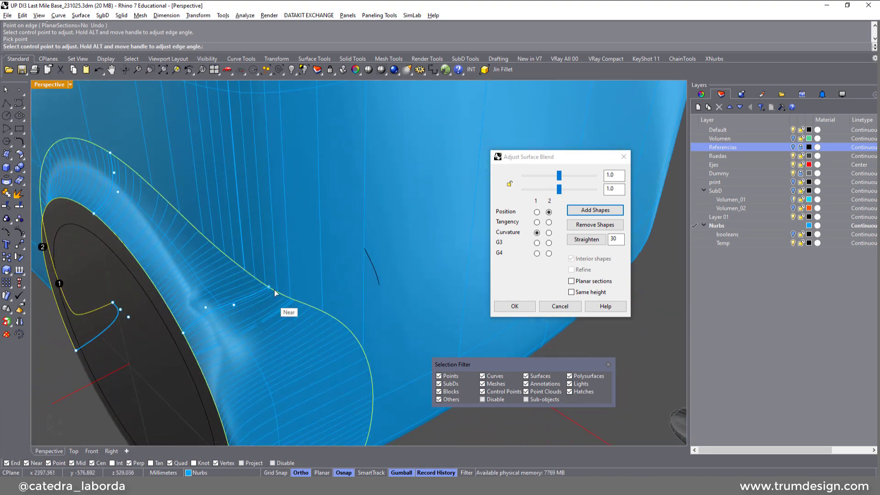
left_click(270, 288)
left_click(239, 268)
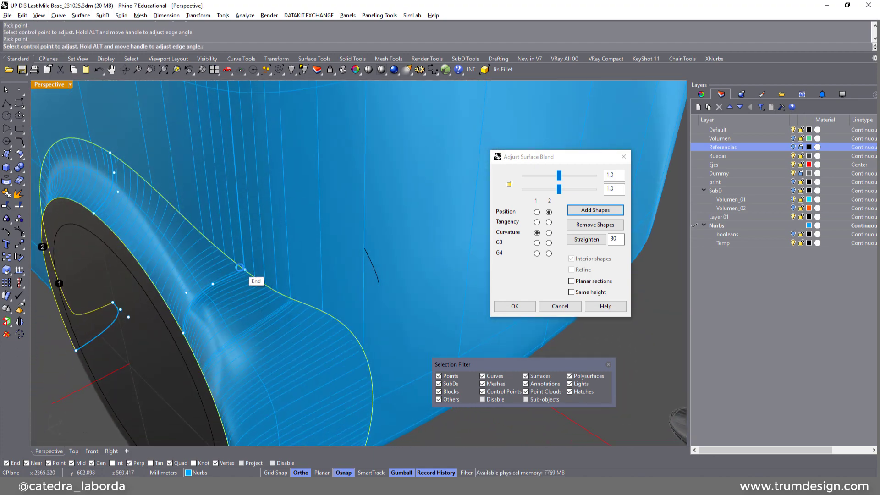
left_click(213, 285)
left_click(222, 293)
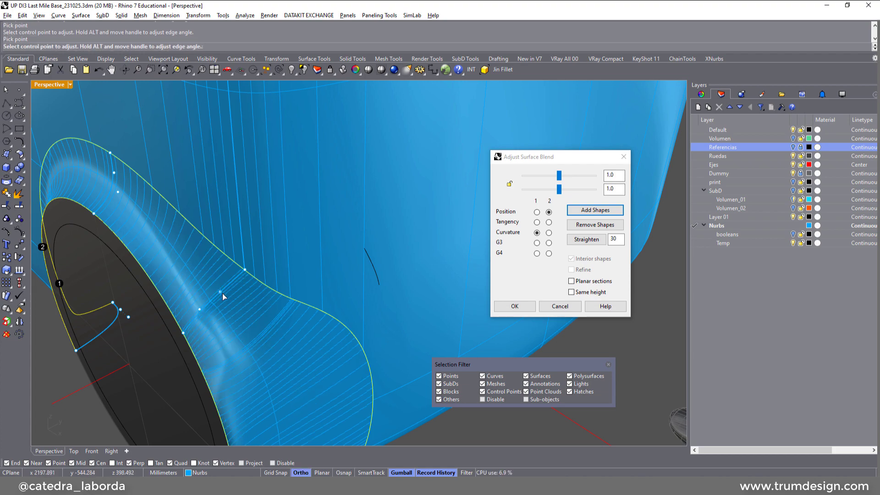
right_click_drag(221, 293, 238, 256)
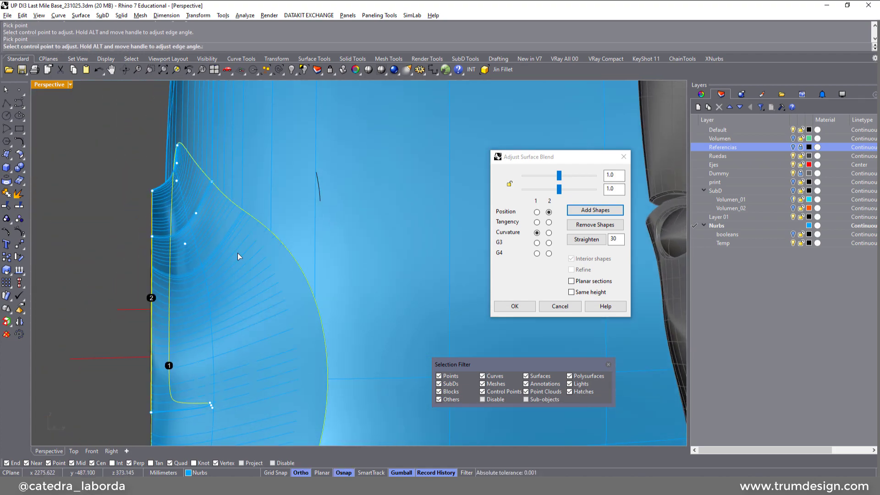
left_click(197, 215)
left_click(212, 207)
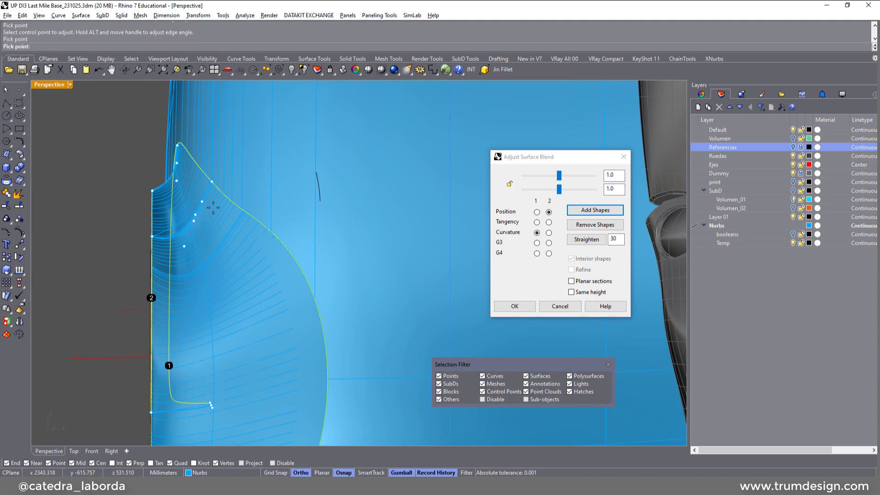
Adjust the control point of the blend's lower rear end shape beside the body's underside
right_click_drag(210, 209, 223, 184)
right_click_drag(203, 385, 243, 322)
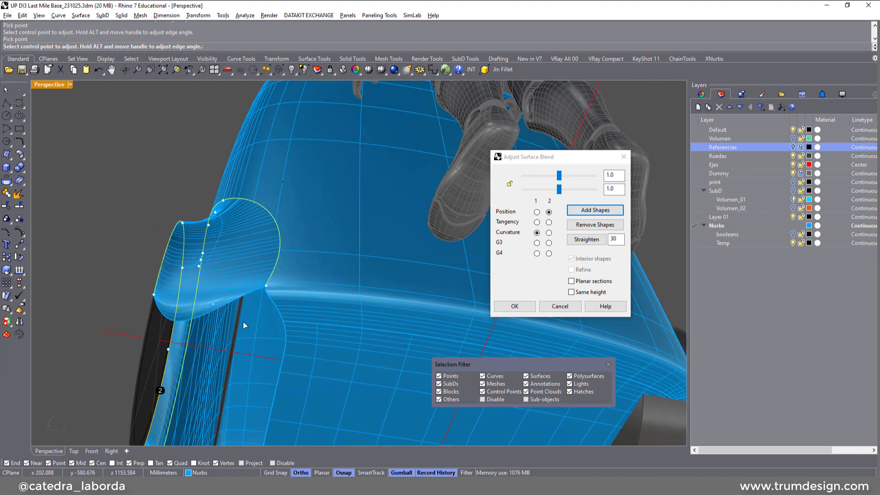
left_click(216, 305)
left_click_drag(241, 306, 242, 306, "alt")
Adjust the control point of the shape at the top of the arch
right_click_drag(251, 303, 181, 249)
scroll(200, 335, "up", 5)
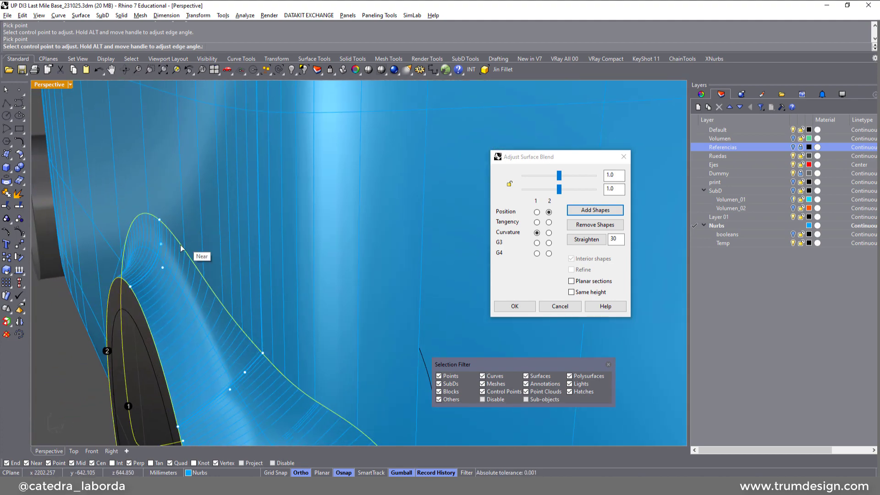
left_click(167, 246)
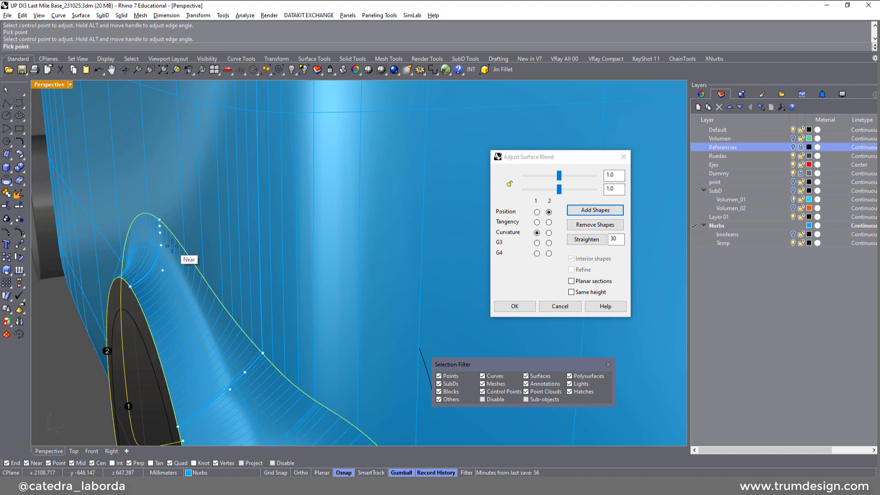
key("alt")
left_click(170, 242)
Move the control point of the lower front end shape closer to the arch edge
right_click_drag(171, 245, 276, 234)
scroll(257, 248, "up", 5)
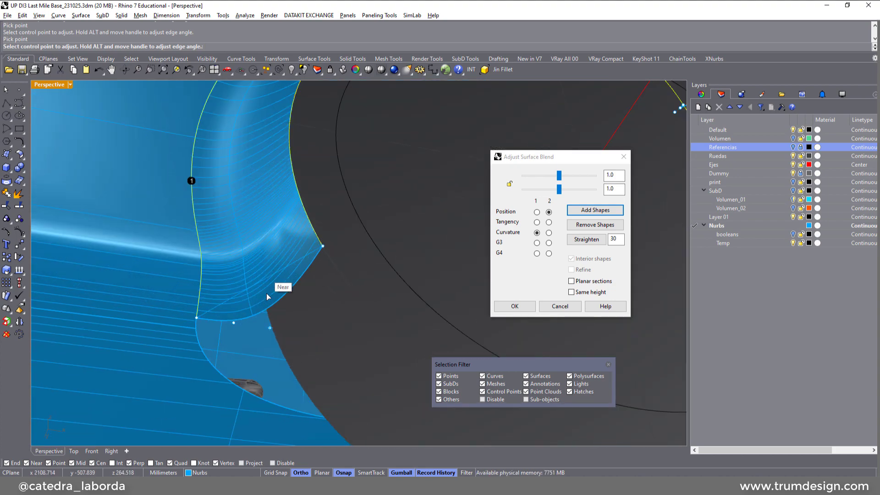
left_click(233, 322)
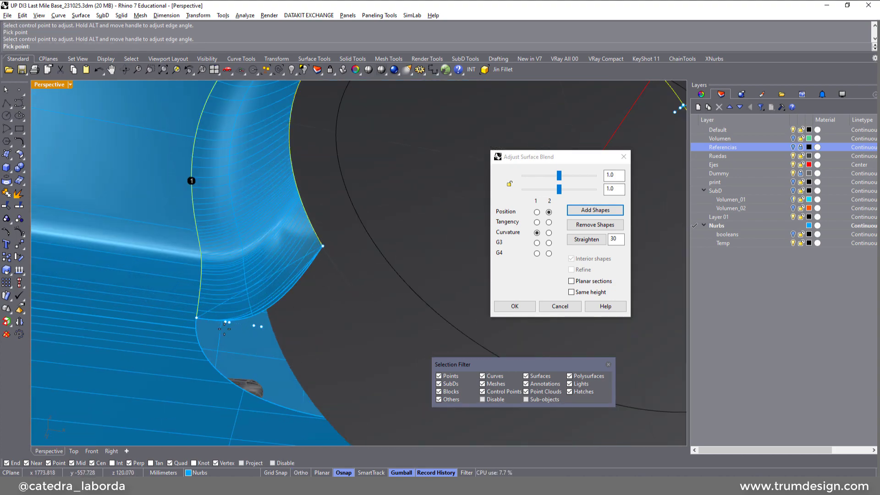
left_click(220, 327)
Check the blend from below and behind, and accept it to create the transition surface
right_click_drag(219, 326, 300, 289)
scroll(252, 298, "down", 3)
scroll(252, 299, "down", 2)
scroll(320, 307, "up", 4)
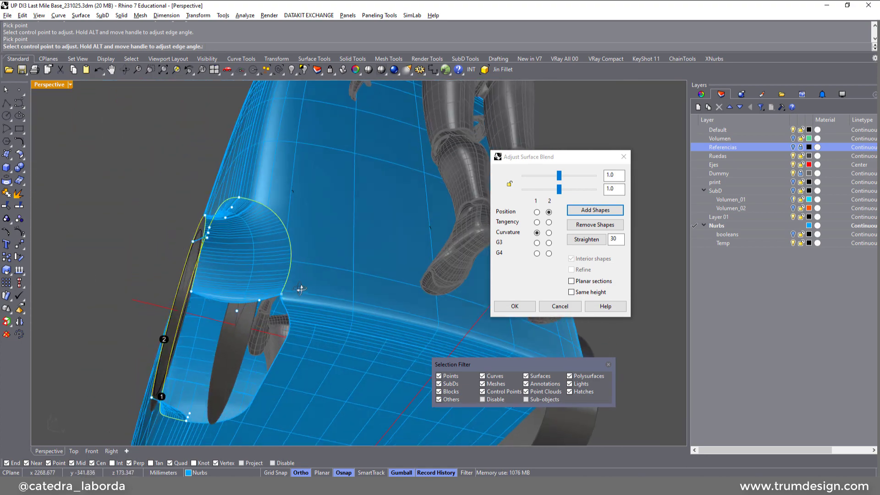
scroll(286, 301, "up", 4)
right_click_drag(201, 352, 313, 334)
right_click(262, 265)
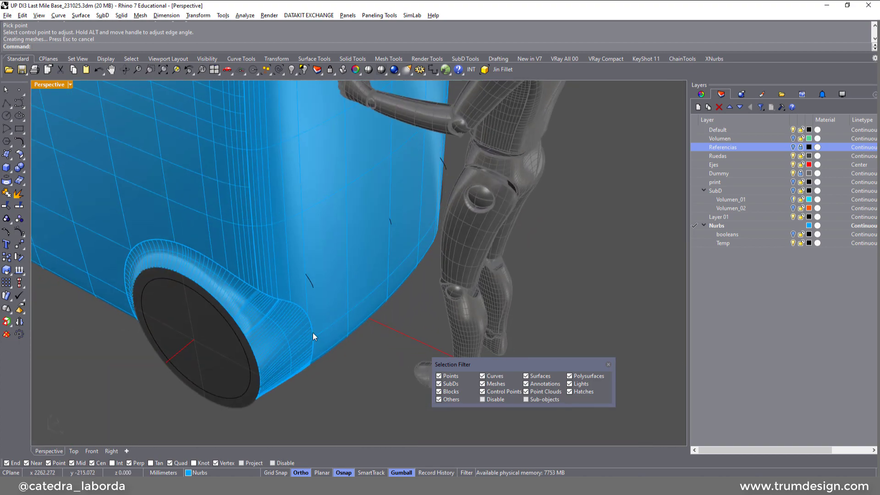
Join the blend surface, the vehicle body and the wheel face into one polysurface
left_click(13, 193)
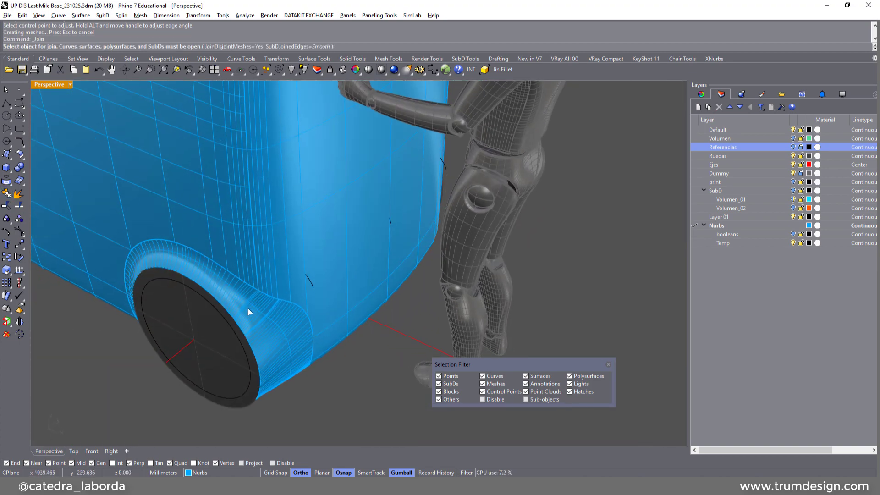
left_click(250, 308)
left_click(271, 286)
left_click(256, 390)
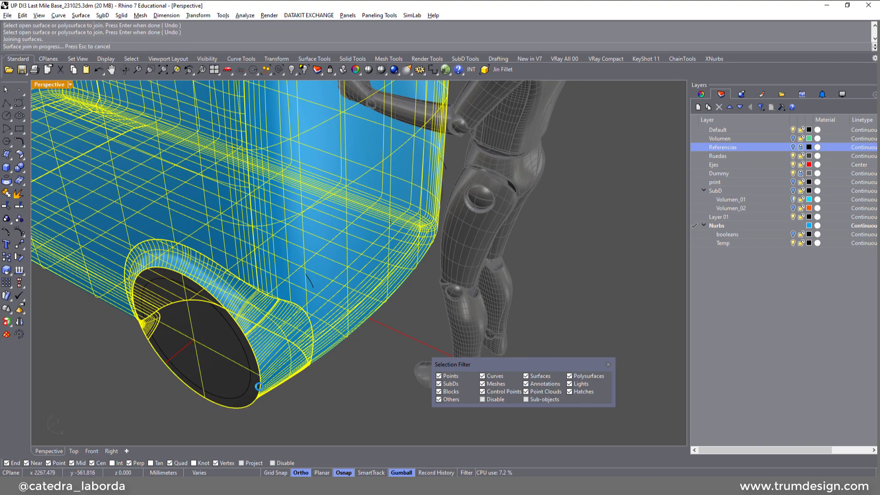
key("Return")
left_click(450, 263)
right_click_drag(447, 271, 367, 323)
scroll(367, 324, "up", 5)
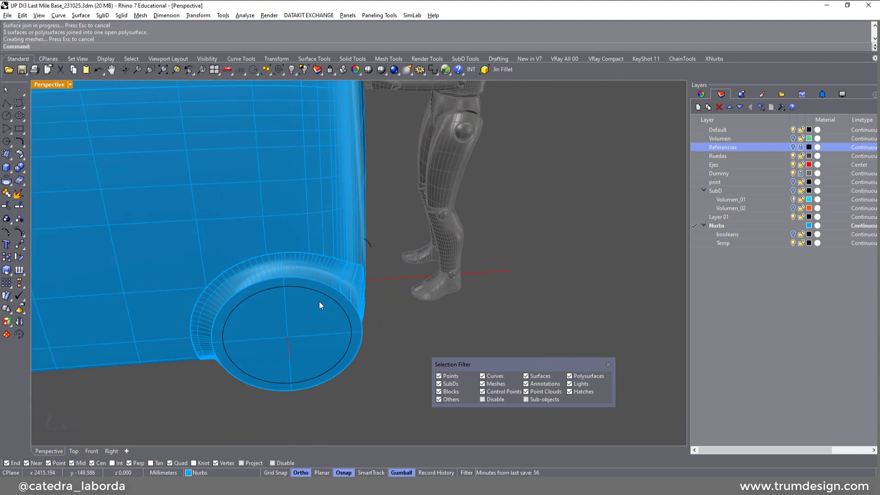
Draw a slightly rising straight polyline across the vehicle's front edge in the Front view, above the front wheel circle
right_click_drag(304, 334, 391, 227)
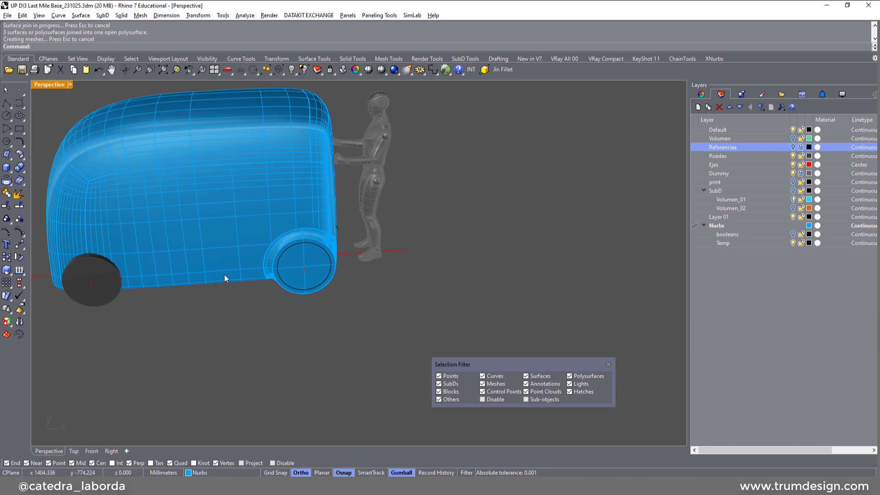
right_click_drag(225, 275, 339, 251)
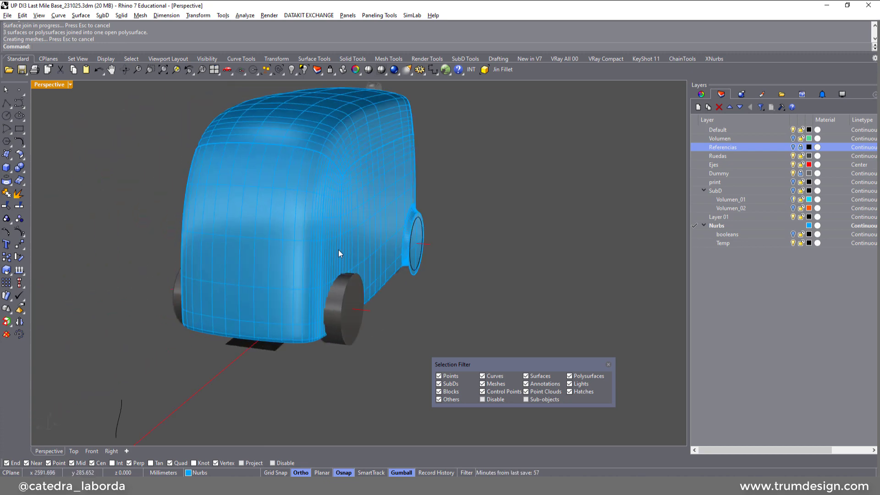
double_click(47, 85)
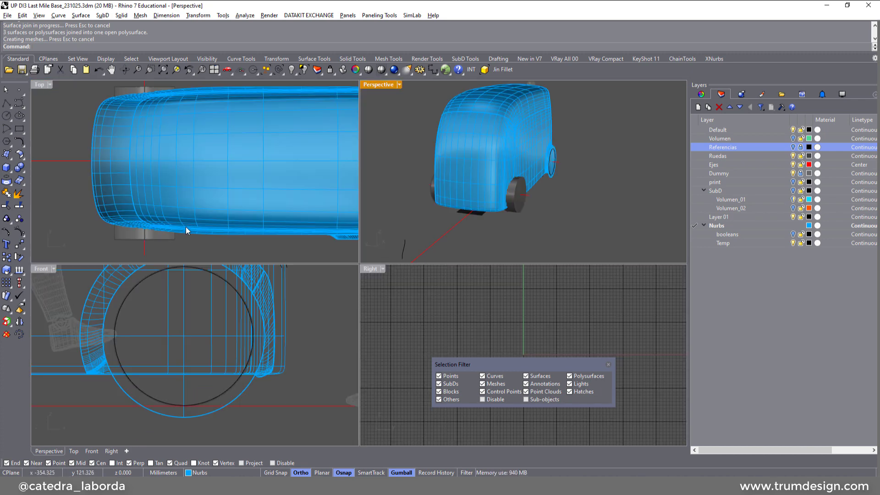
double_click(44, 268)
scroll(210, 276, "down", 3)
right_click_drag(210, 277, 375, 273)
scroll(257, 255, "up", 4)
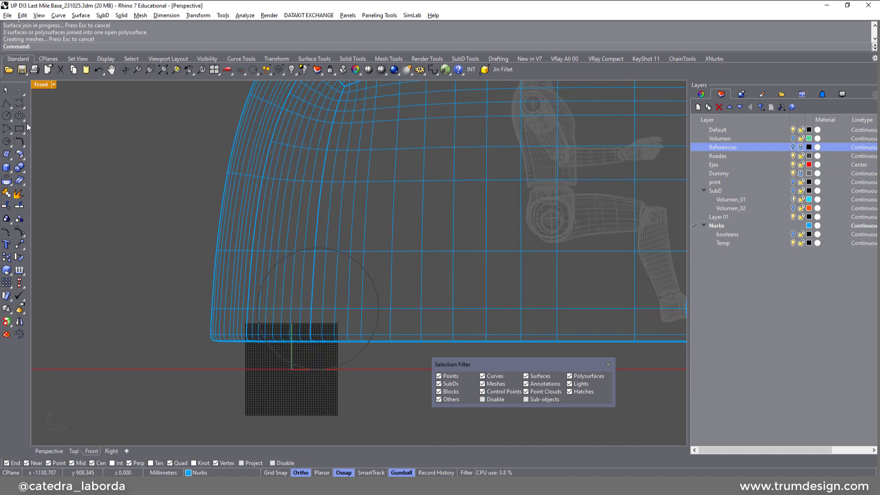
left_click(7, 104)
scroll(211, 241, "up", 2)
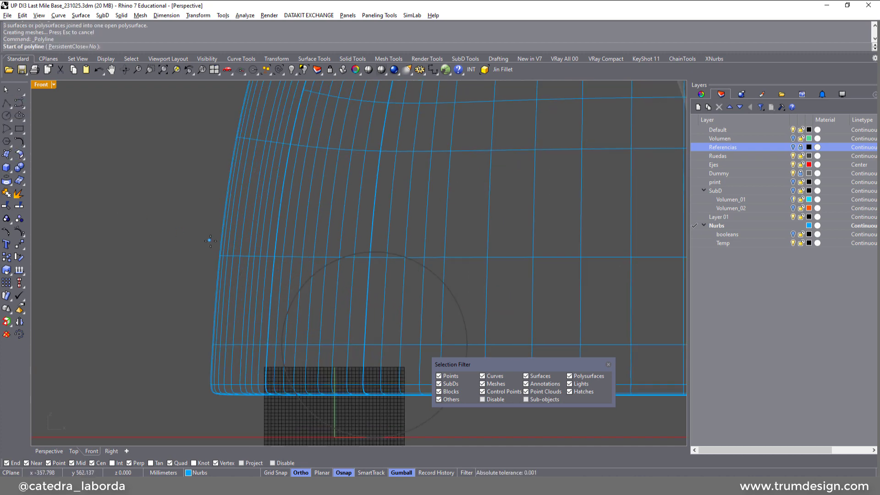
left_click(145, 243)
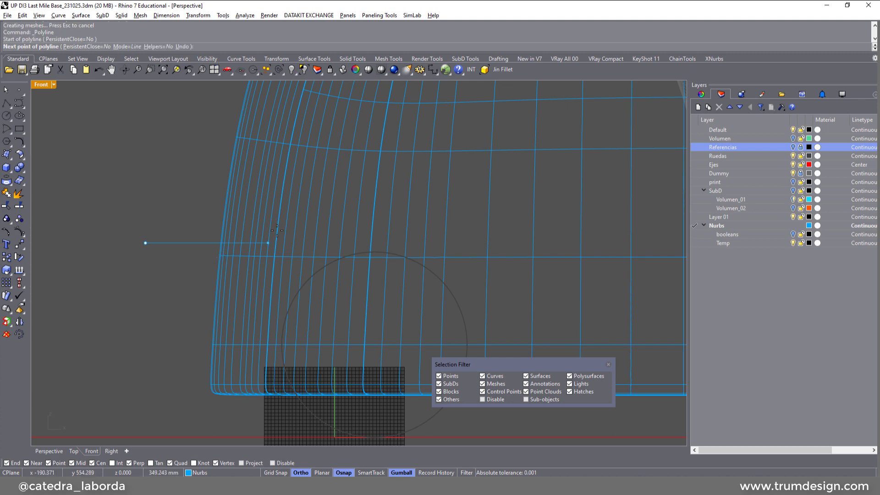
left_click(324, 231)
key("Return")
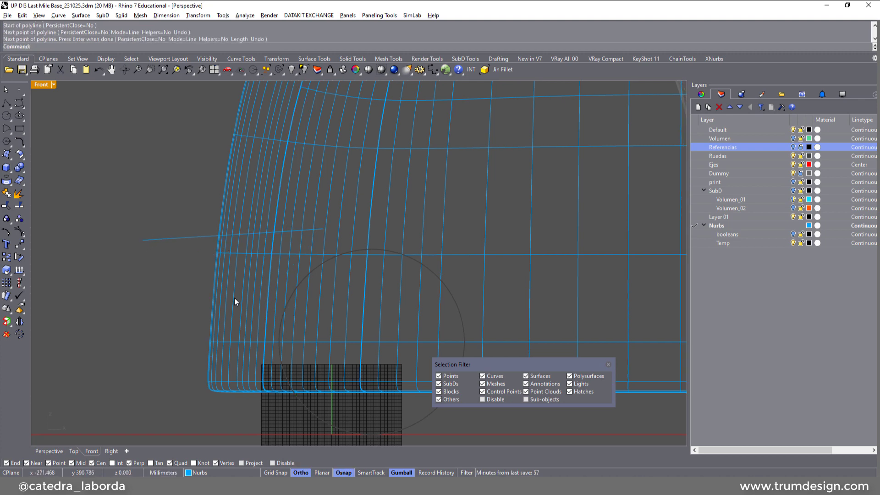
Draw a second, more steeply rising straight polyline across the front edge, below the first and ending near the front wheel circle
key("Return")
left_click(128, 360)
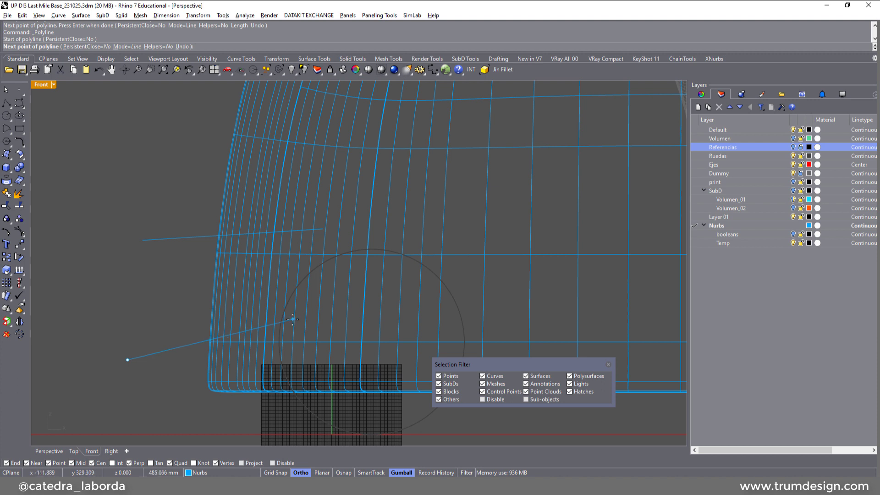
left_click(293, 320)
key("Return")
Shift both lines forward so they reach less deeply into the body, and move the upper line slightly farther forward and down
left_click(188, 344)
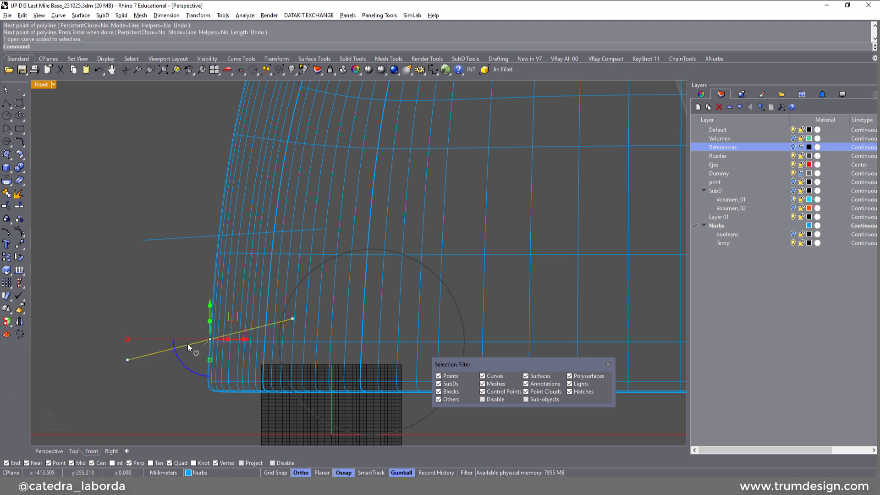
left_click(204, 236, "shift")
left_click_drag(240, 277, 197, 261)
left_click(165, 226)
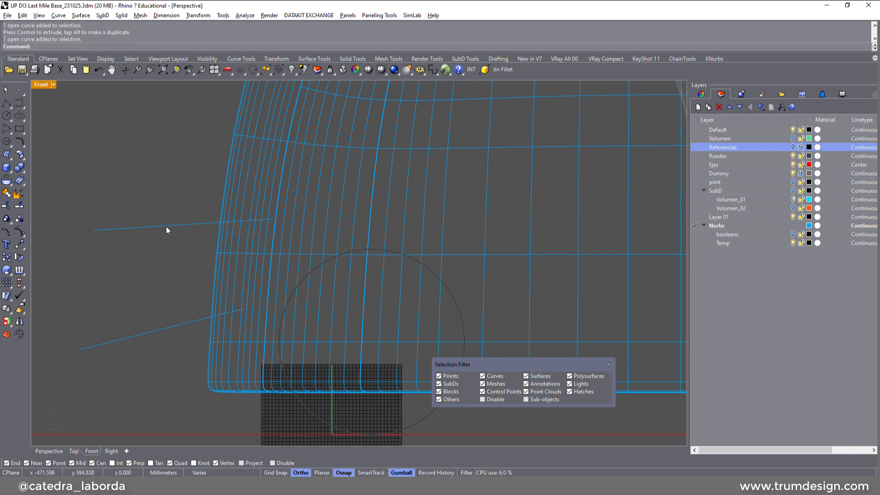
left_click_drag(206, 203, 174, 213)
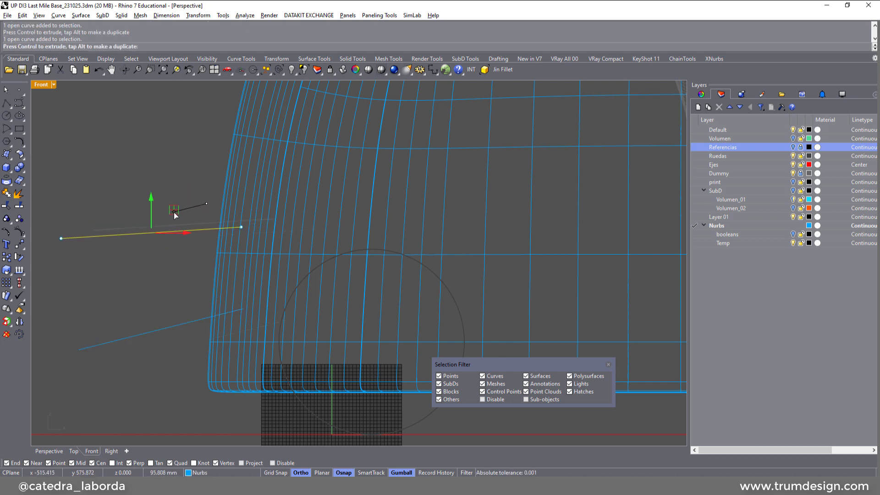
key("Escape")
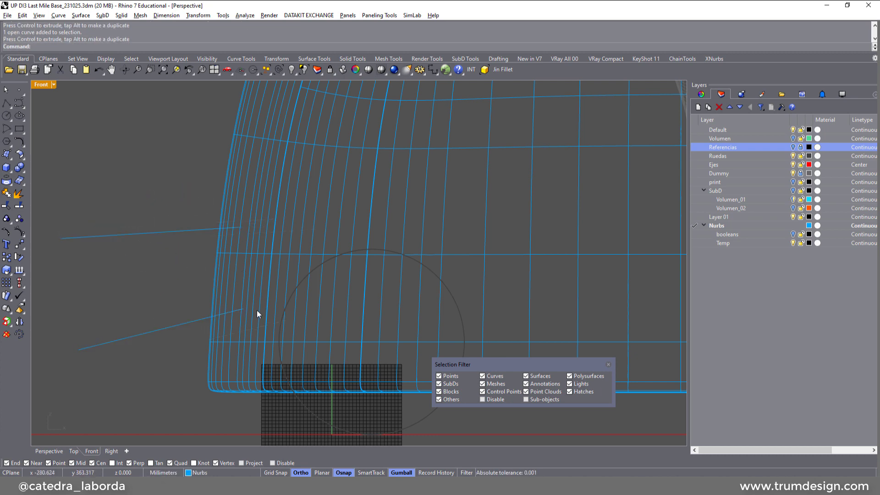
Blend the inner ends of the two lines with an adjustable curve blend using G3 continuity at both ends
left_click(24, 146)
left_click(87, 147)
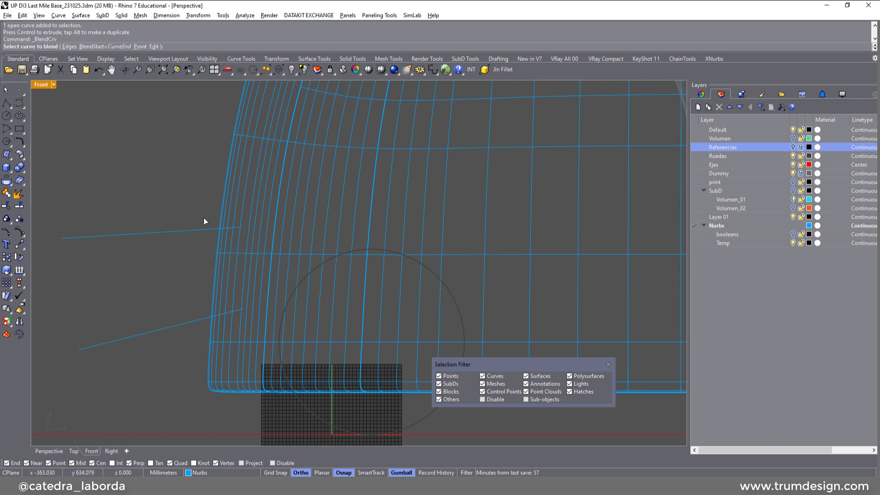
left_click(213, 230)
left_click(197, 322)
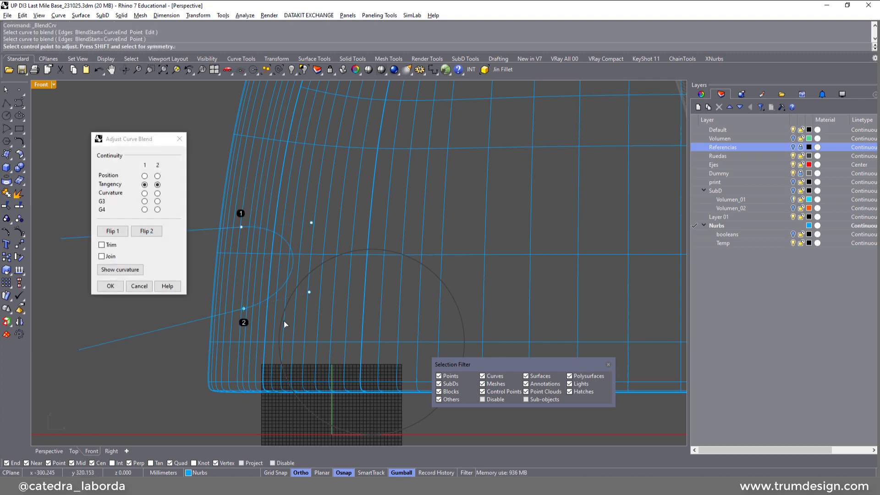
left_click(144, 193)
left_click(157, 193)
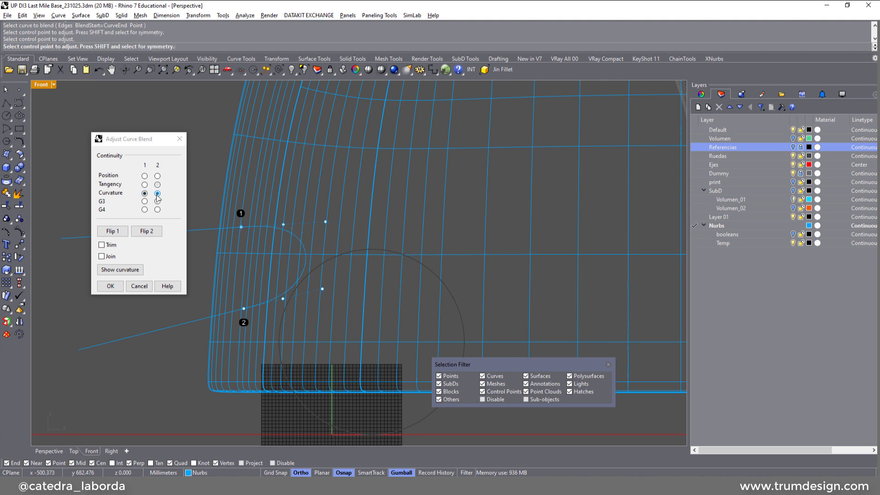
left_click(145, 202)
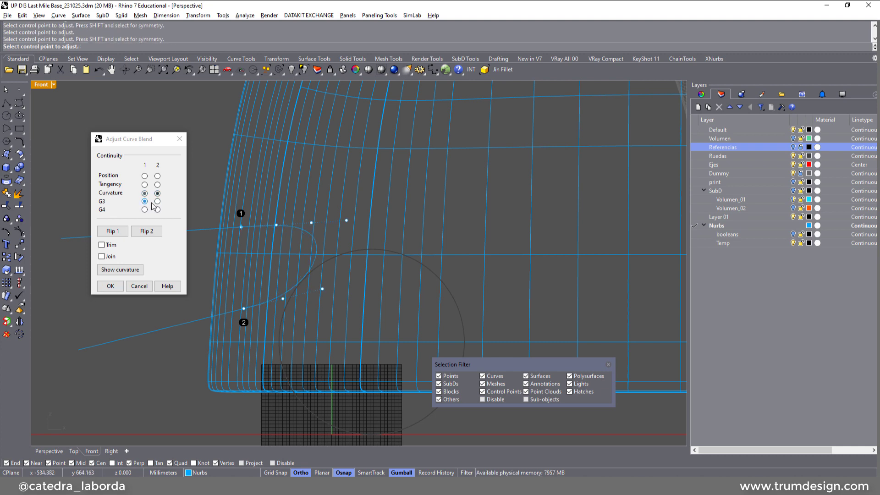
Pull the blend's handles symmetrically closer to the line ends for a tighter curve, and create the blend with history recorded
left_click(282, 230, "shift")
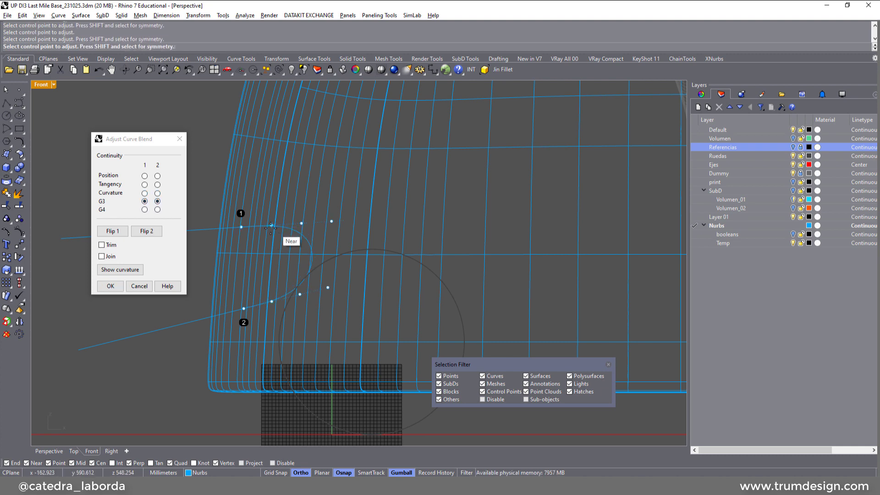
left_click(253, 245, "shift")
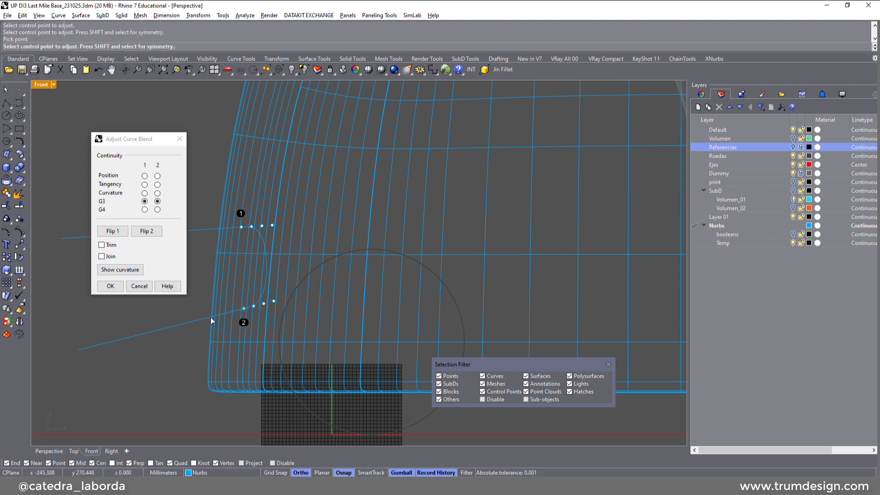
left_click(111, 286)
Move the upper line horizontally into the body to reshape the blend, and shift both lines slightly forward
left_click(174, 232)
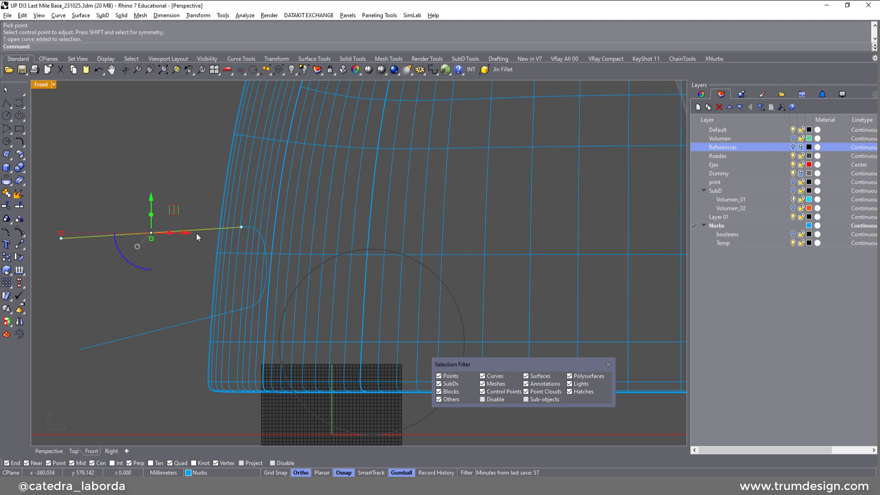
left_click_drag(186, 233, 214, 234)
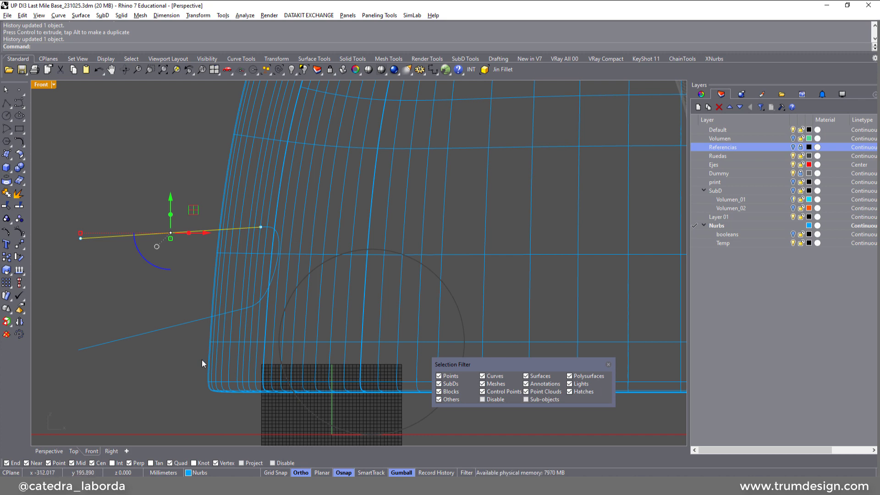
left_click(183, 322, "shift")
left_click_drag(209, 287, 198, 290)
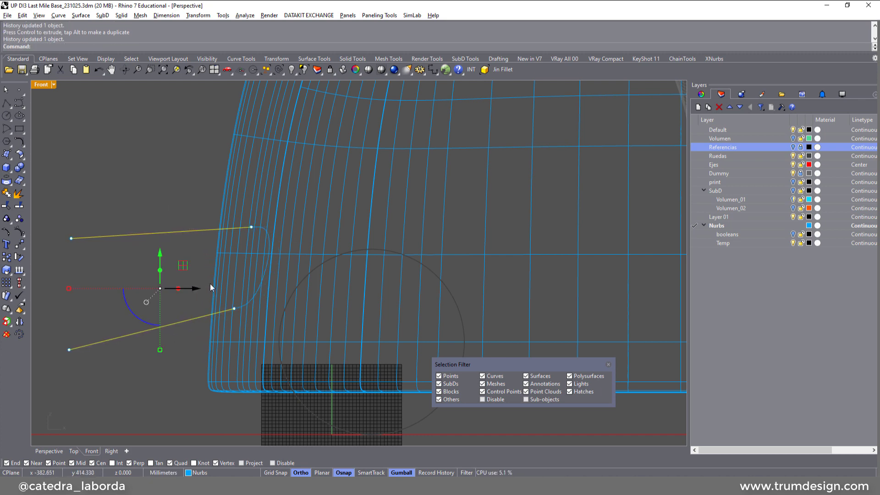
Join the upper line, the blend curve and the lower line into one open curve, accepting the broken history
right_click(166, 395)
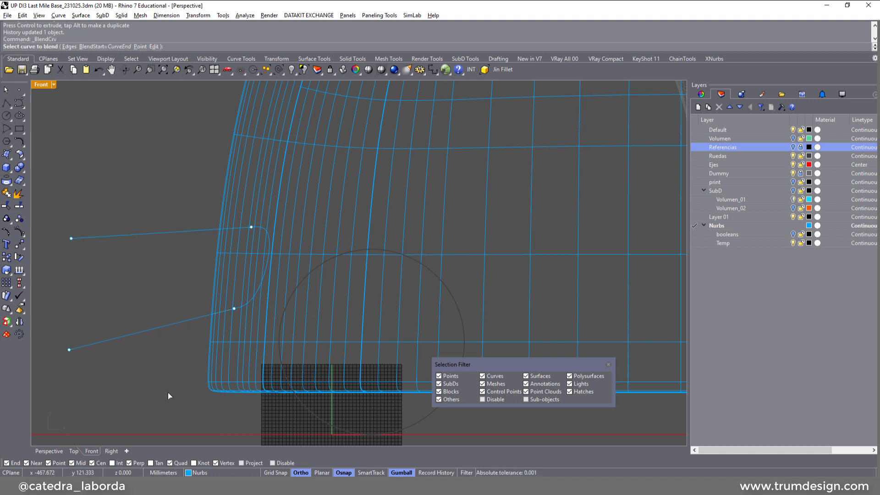
left_click(18, 194)
left_click(184, 232)
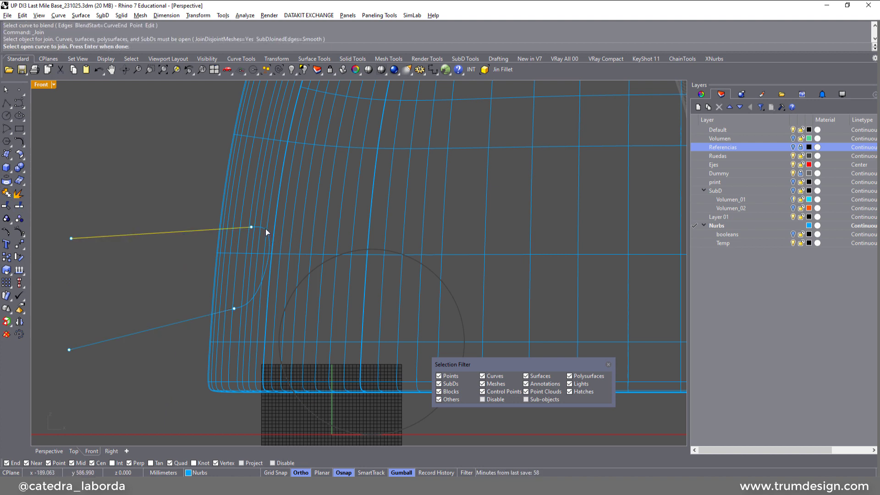
left_click(266, 229)
left_click(190, 320)
key("Return")
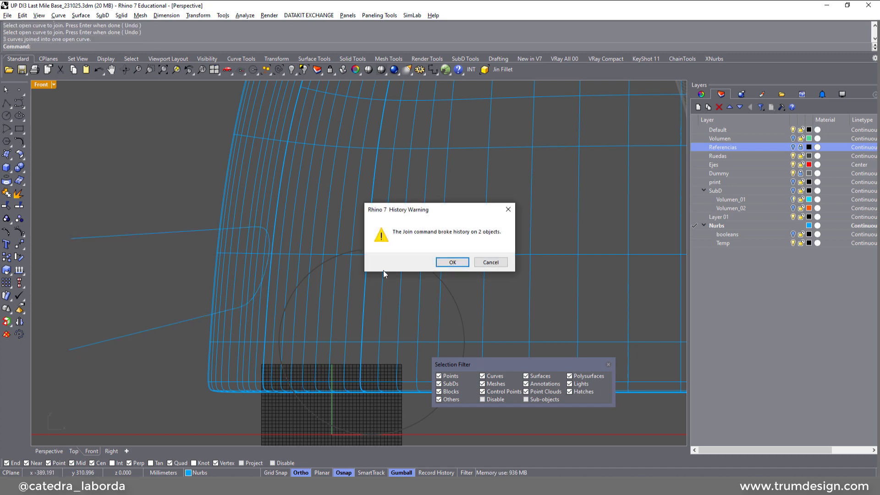
left_click(448, 261)
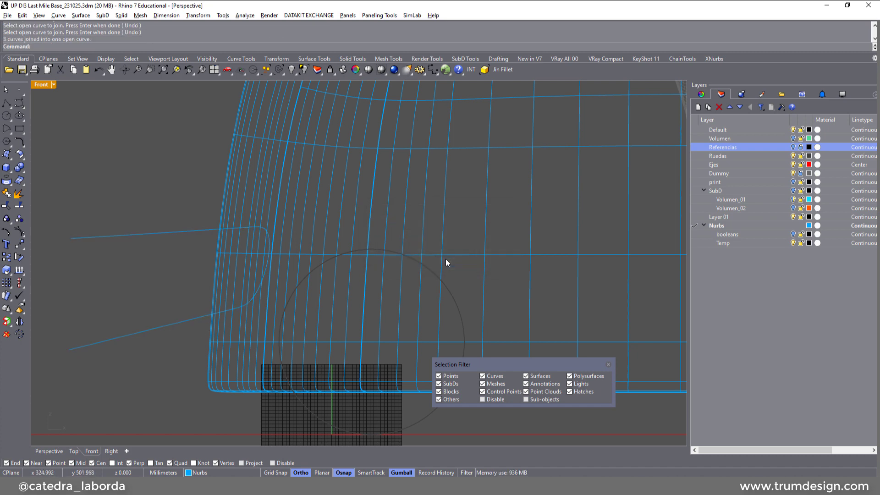
Split the vehicle body with the joined profile curve to separate the front band
left_click(263, 254)
left_click(19, 205)
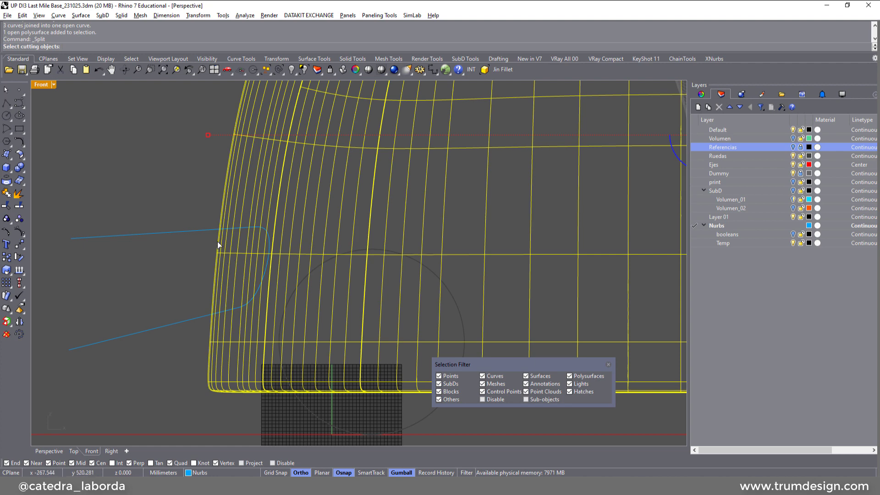
left_click(204, 232)
key("Return")
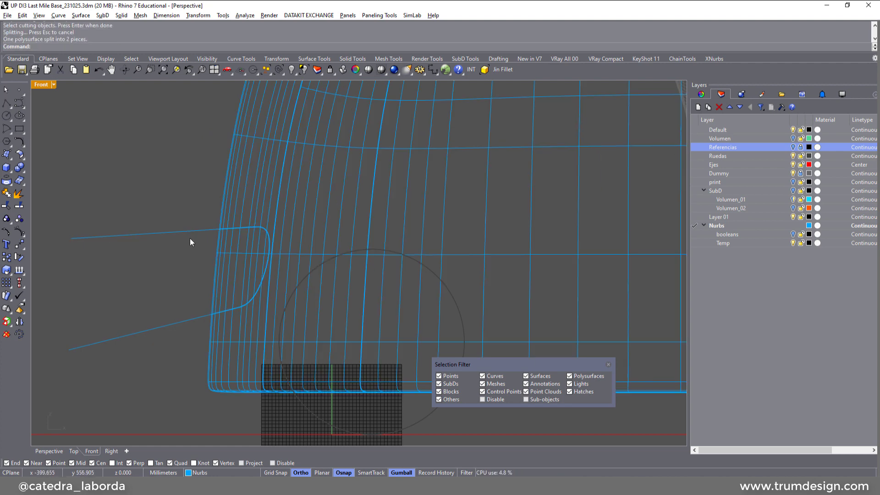
Scale the split front band down slightly in height and in width in the Perspective view to open a gap around it
double_click(40, 84)
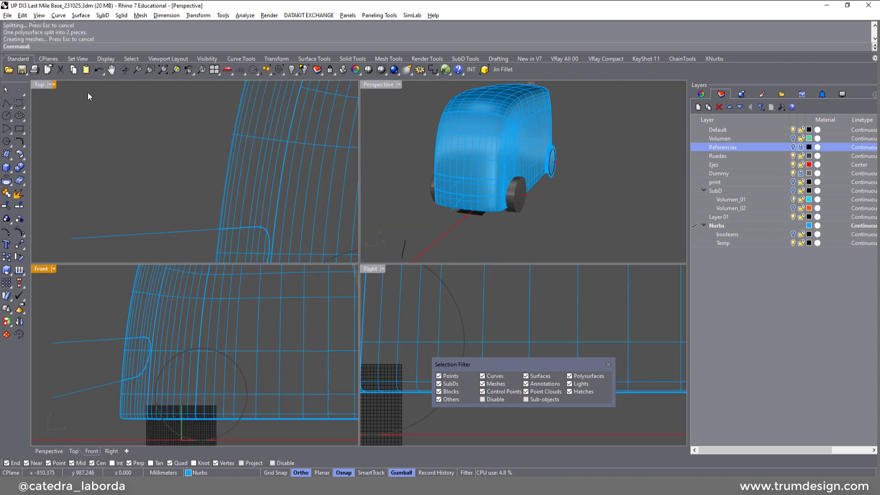
double_click(373, 84)
right_click_drag(373, 85, 326, 260)
scroll(367, 339, "up", 3)
left_click(363, 323)
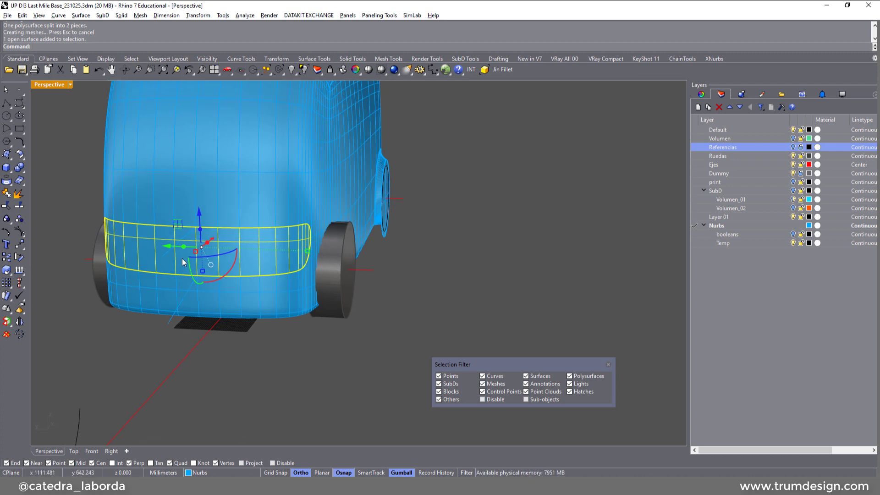
scroll(124, 237, "up", 3)
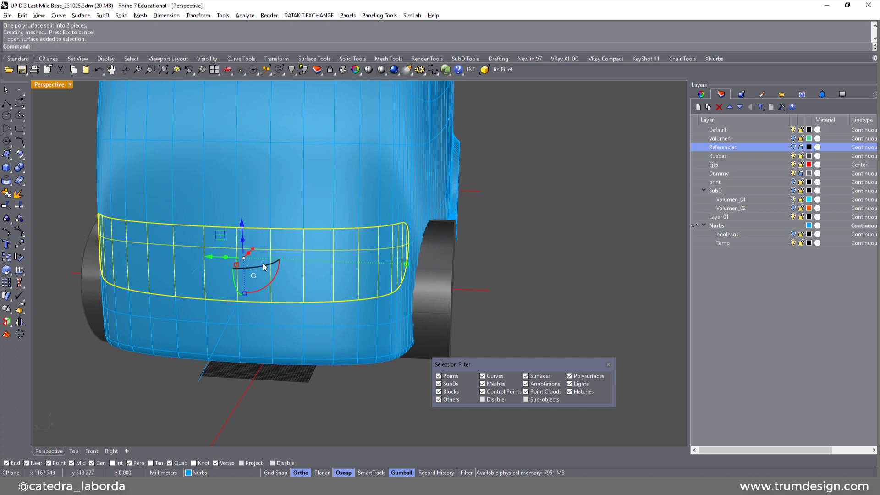
left_click_drag(245, 294, 245, 286)
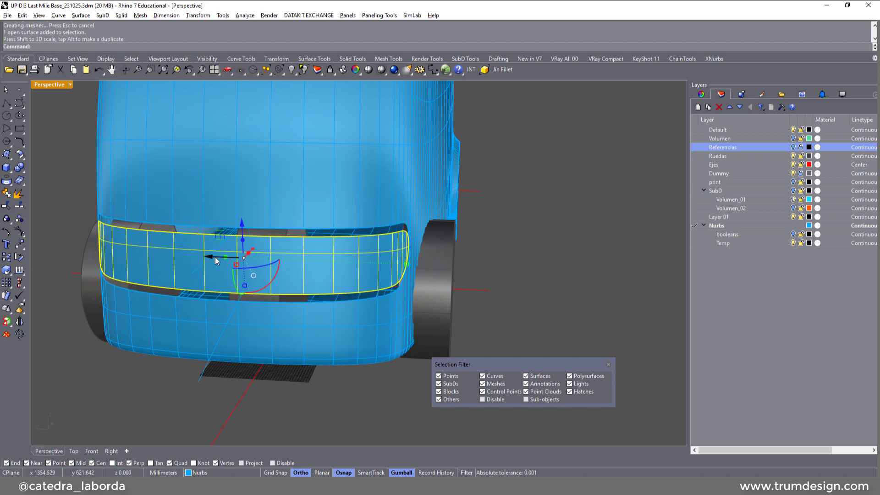
left_click_drag(408, 266, 396, 266)
Narrow the front band slightly more in width, check the gap around its end, and deselect it
right_click_drag(395, 265, 210, 372)
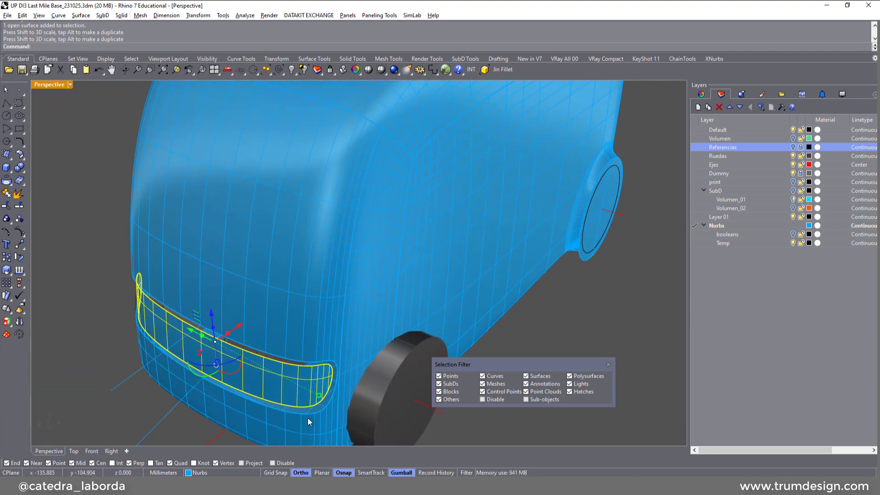
right_click_drag(307, 418, 354, 387)
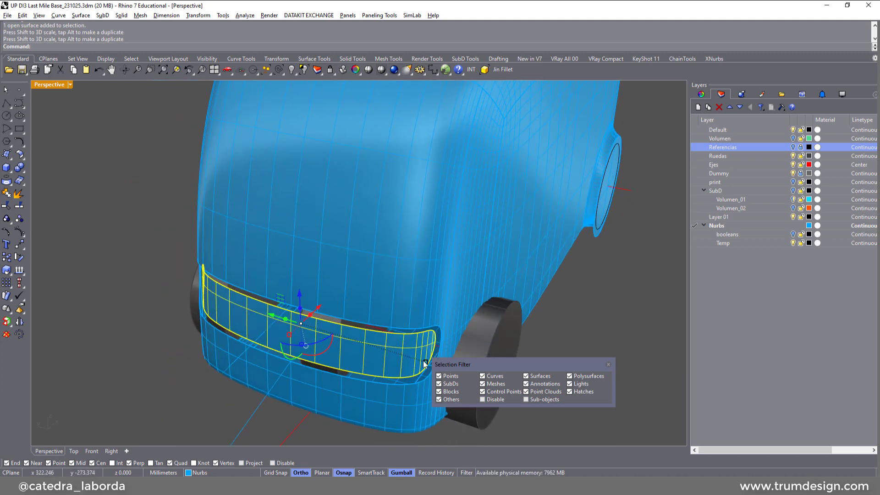
left_click_drag(425, 363, 422, 363)
right_click_drag(396, 358, 384, 293)
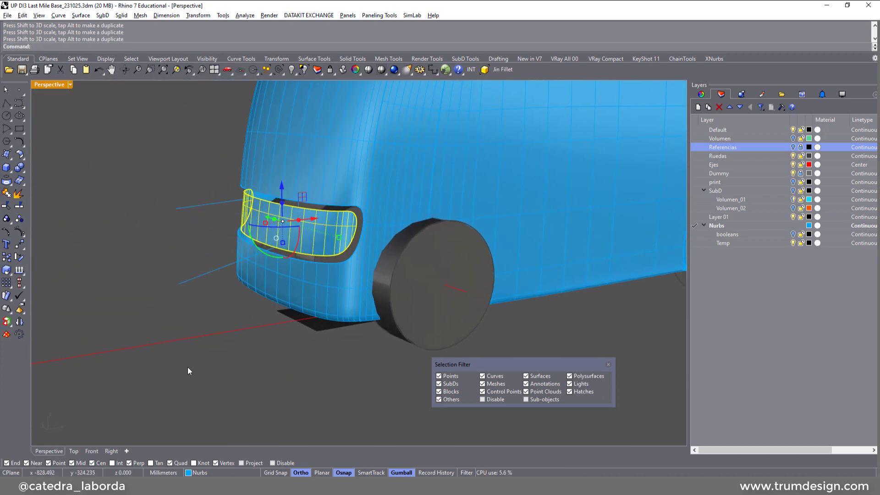
left_click(283, 374)
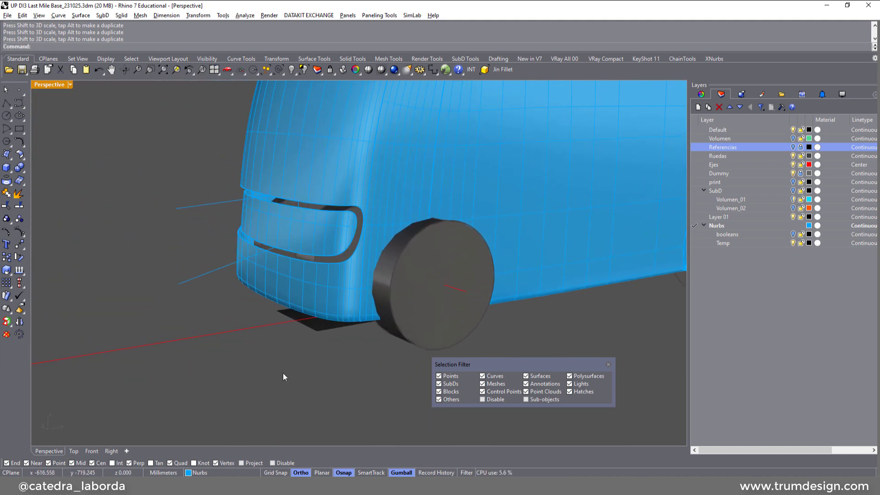
Start a surface blend with chained edges and AutoChain on, from the body opening's edge to the front band's edge
left_click(23, 157)
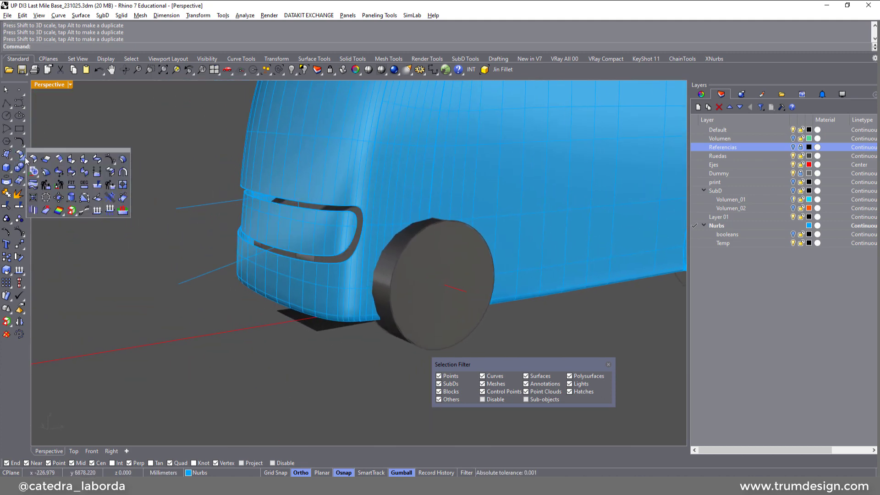
left_click(97, 159)
left_click(64, 47)
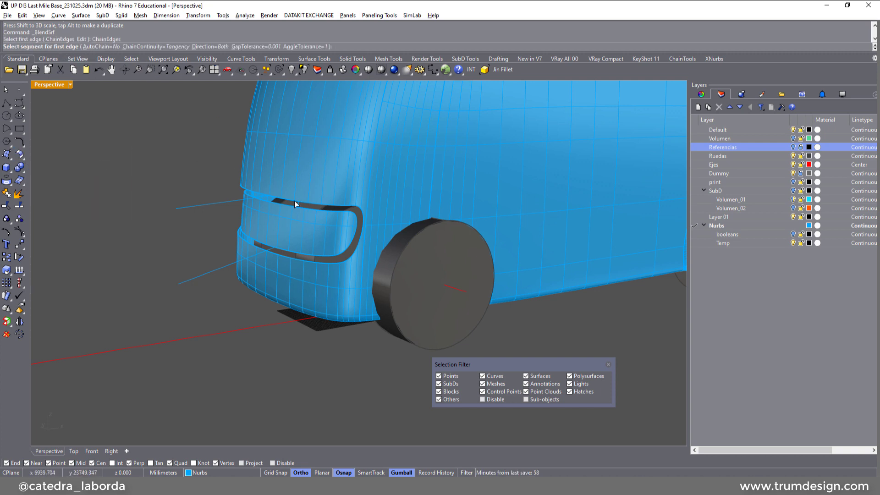
left_click(309, 206)
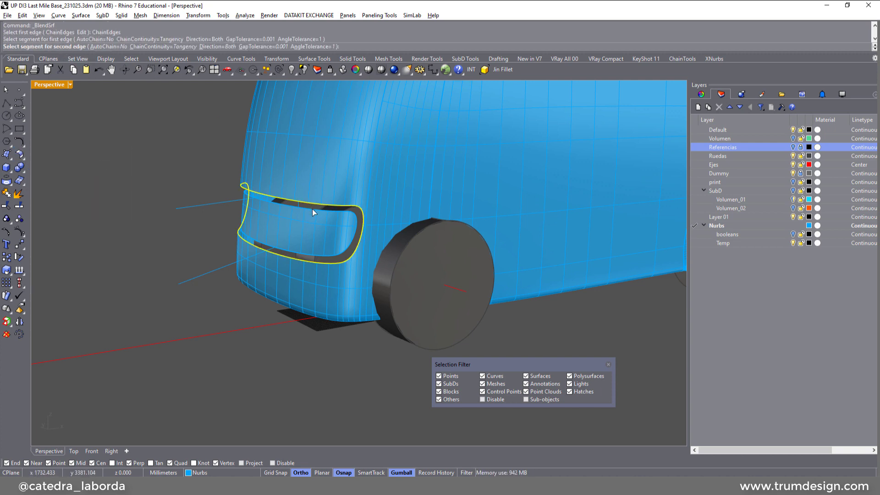
left_click(106, 46)
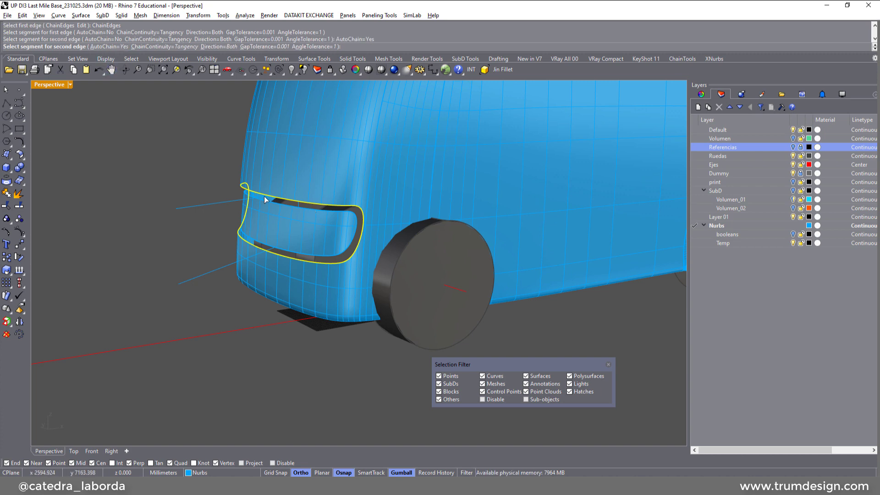
left_click(292, 207)
Align both seam points at the middle of the upper gap edges, turn on history recording and accept the seams
right_click_drag(294, 219, 400, 252)
left_click_drag(349, 222, 457, 251)
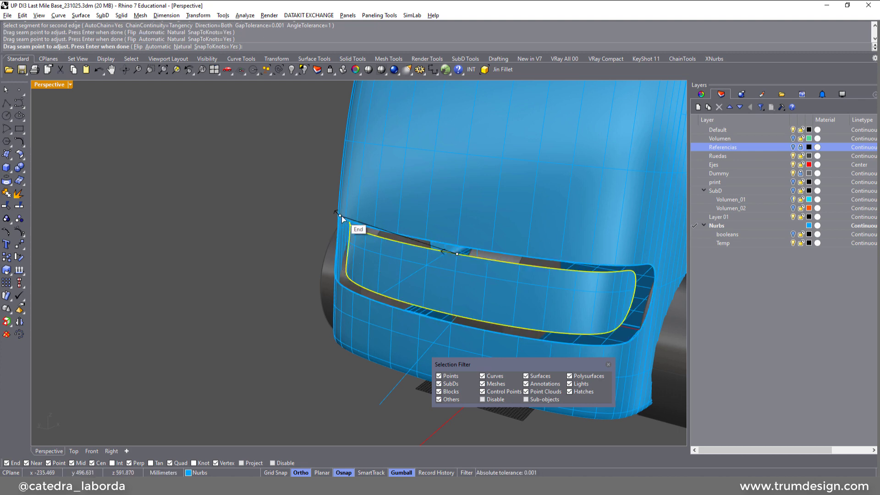
left_click_drag(351, 223, 457, 251)
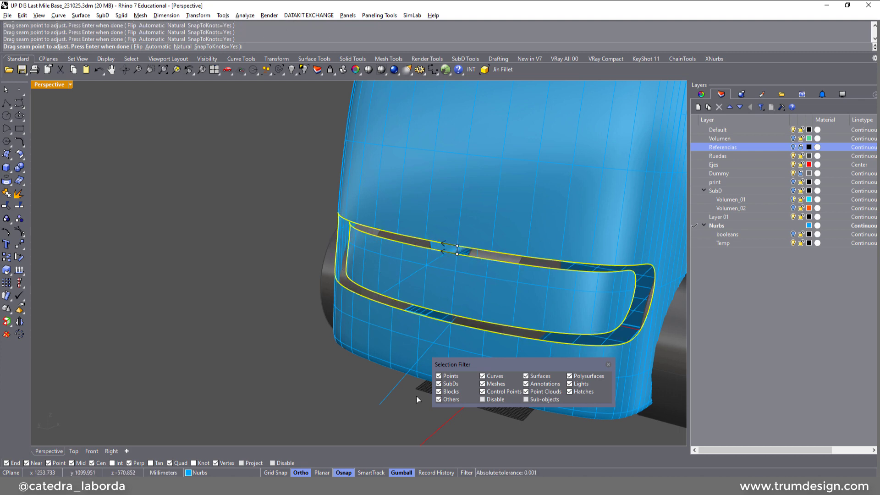
left_click(438, 473)
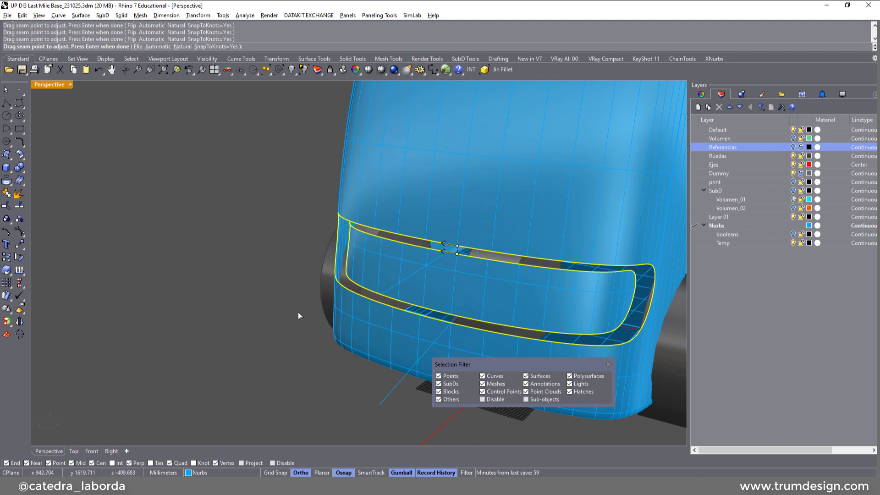
key("Return")
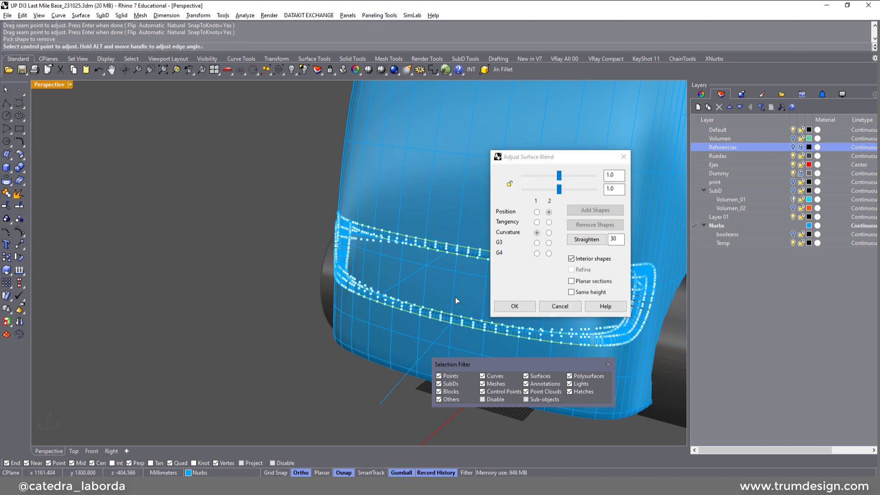
Set the blend's edge 1 to Position continuity and check the preview around the band's corner
right_click_drag(364, 212, 337, 206)
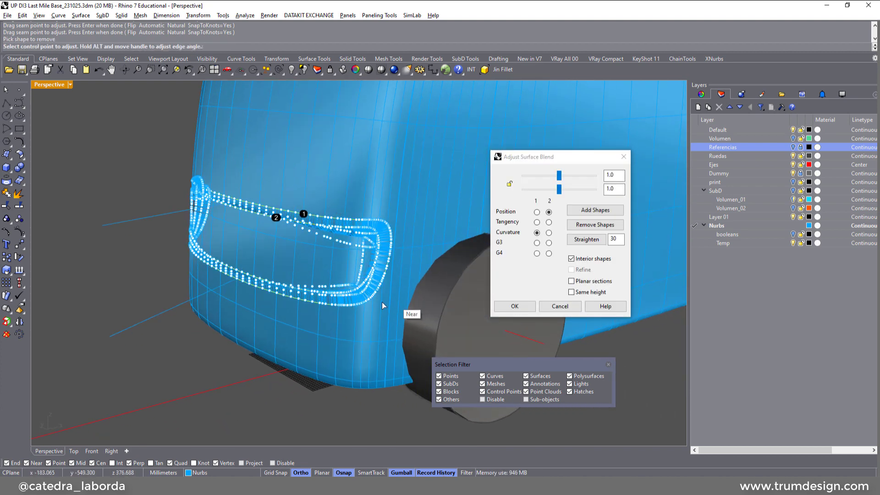
scroll(362, 284, "up", 5)
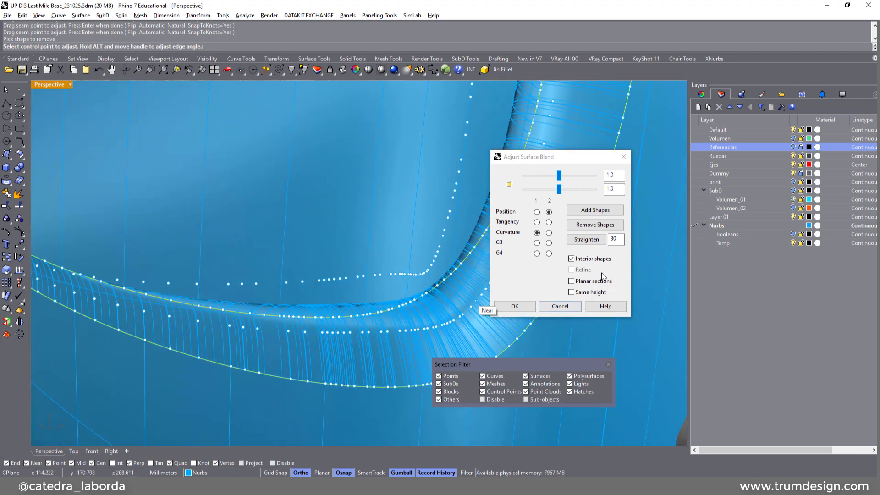
left_click(536, 222)
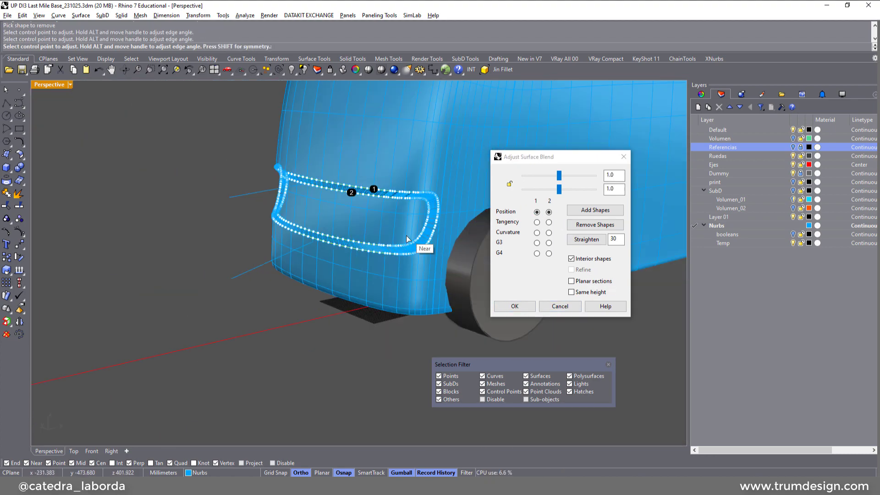
right_click_drag(406, 235, 306, 187)
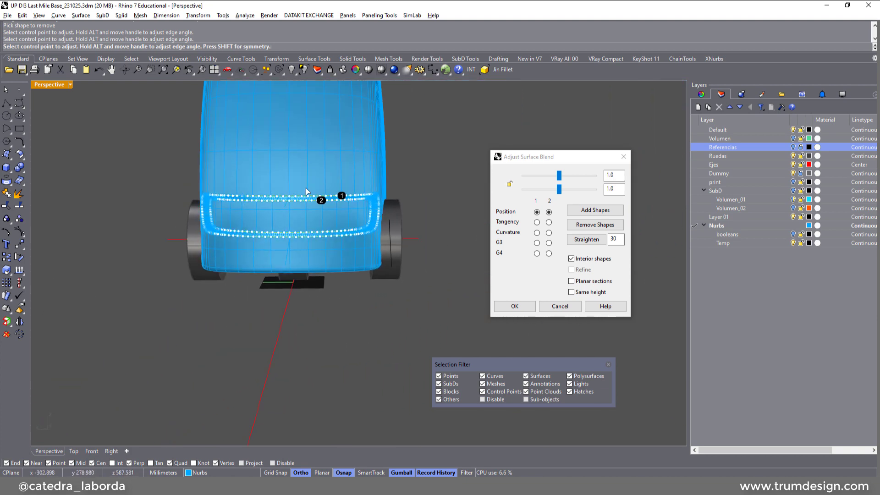
scroll(393, 170, "up", 3)
scroll(393, 169, "up", 3)
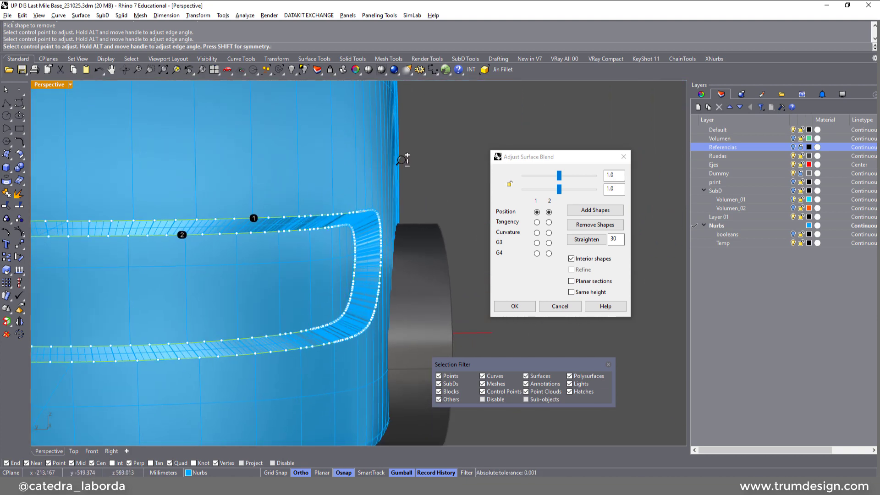
Try Tangency on edge 2, restore it to Position, set edge 1 to Tangency and create the blend surface
left_click(550, 222)
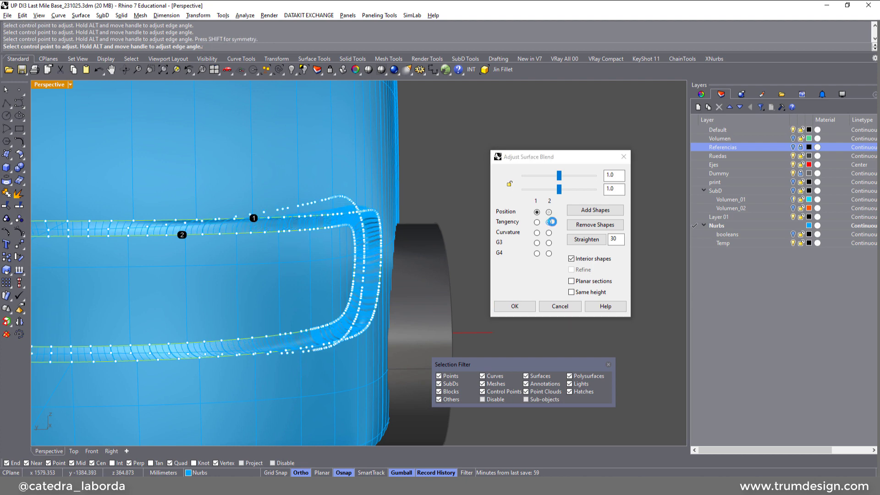
left_click(549, 211)
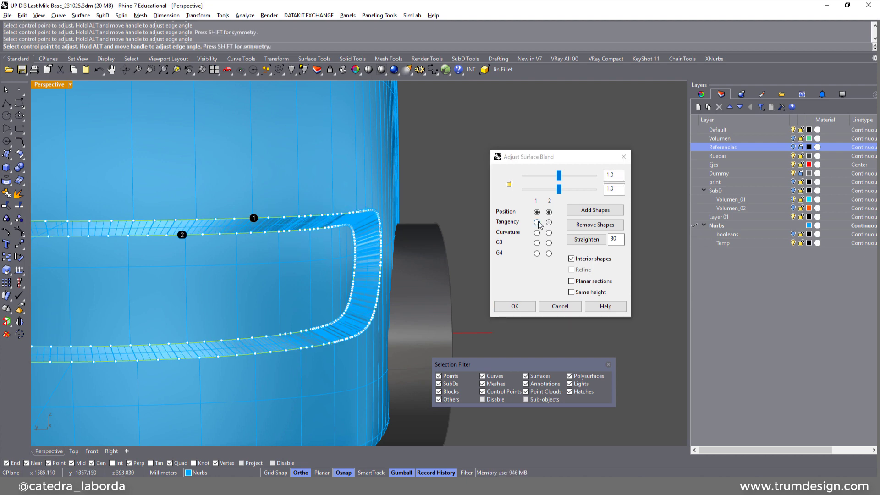
left_click(538, 222)
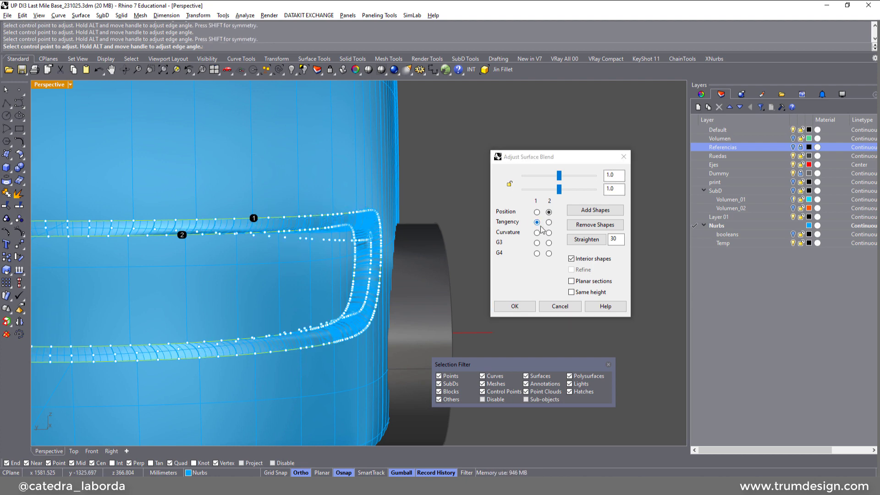
left_click(515, 306)
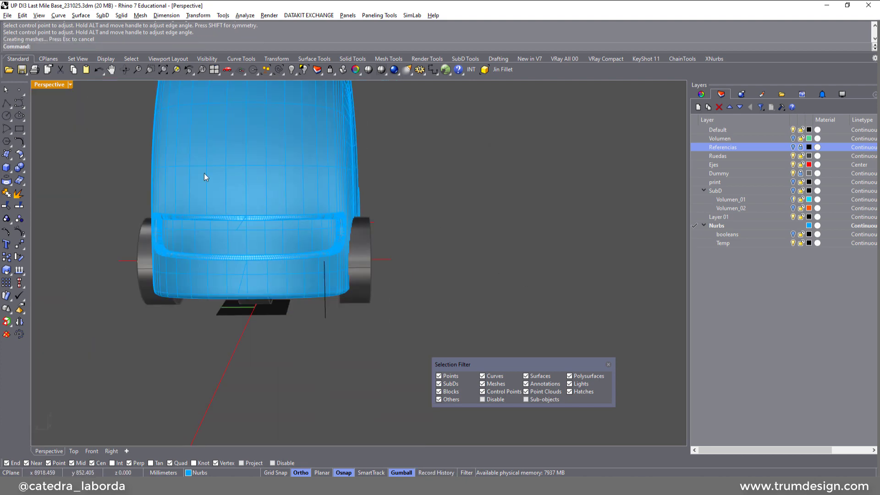
Set the Perspective view to Shaded Gray Clay with surface isocurves and surface edges hidden
left_click(70, 85)
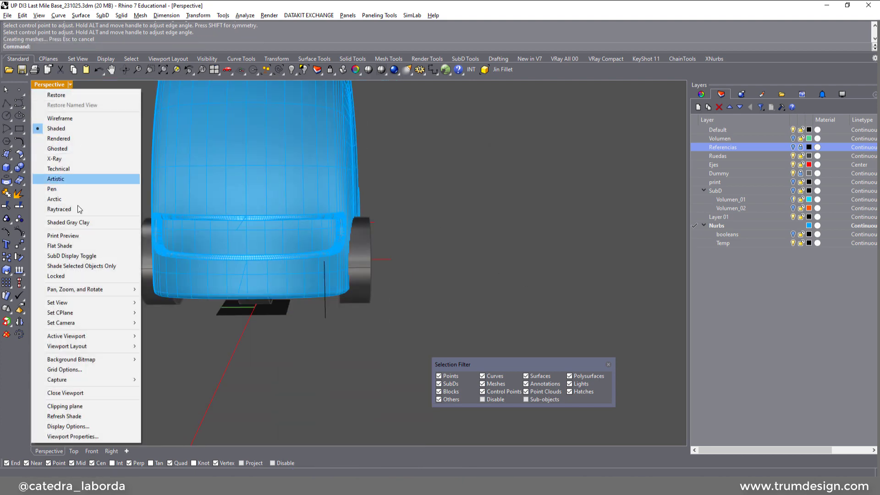
left_click(70, 223)
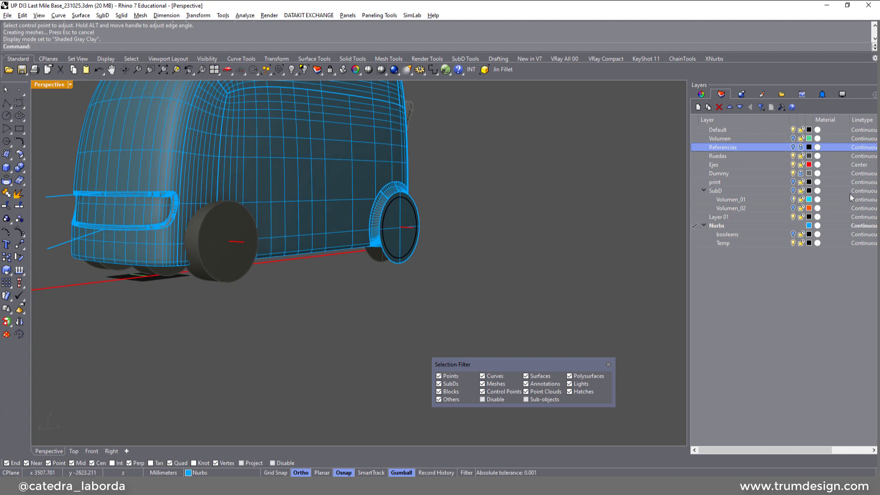
left_click(843, 95)
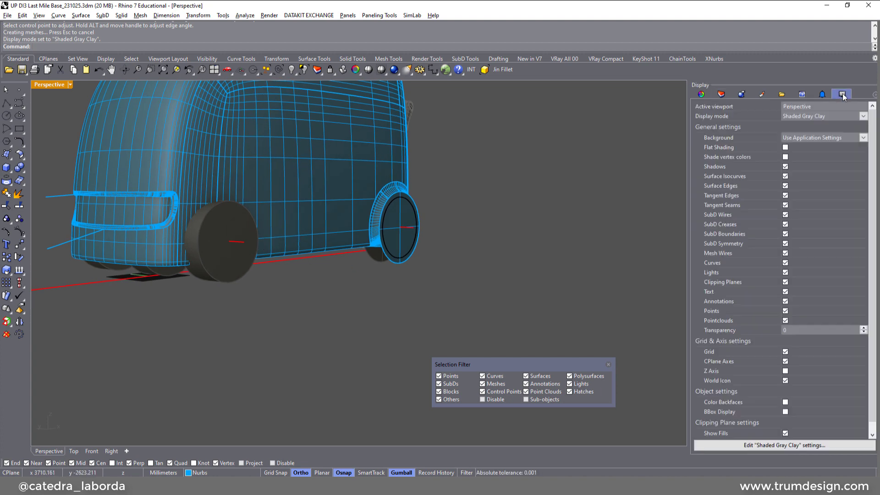
left_click(786, 176)
left_click(786, 186)
Examine the new blend surface around the front band from several angles, especially at the corner near the wheel
scroll(249, 222, "up", 5)
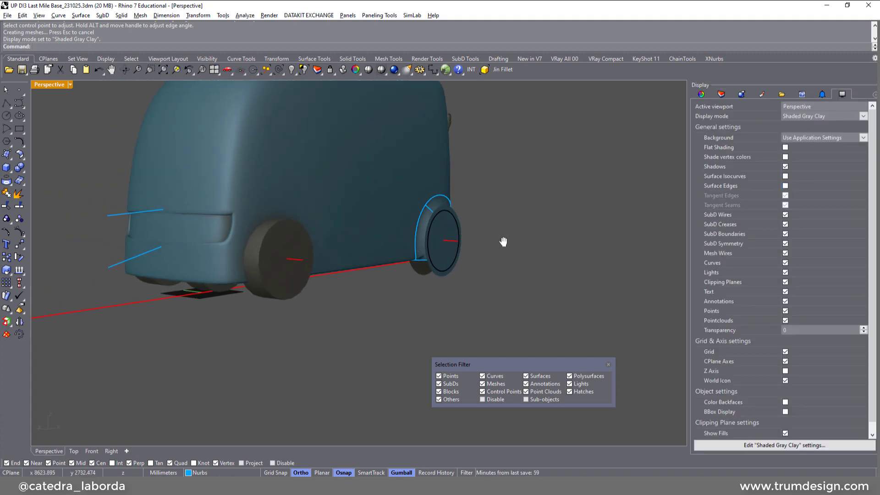
scroll(249, 222, "up", 3)
left_click(262, 227)
scroll(283, 233, "down", 2)
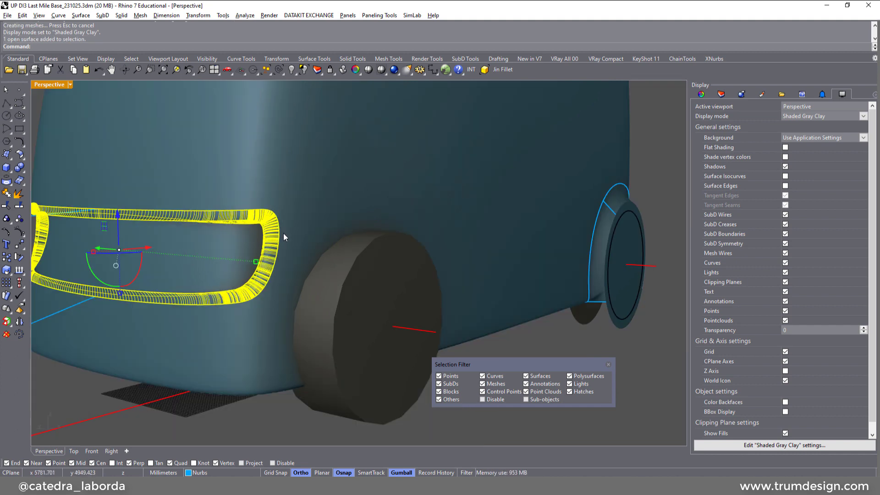
right_click_drag(283, 233, 390, 248, "shift")
left_click(205, 408)
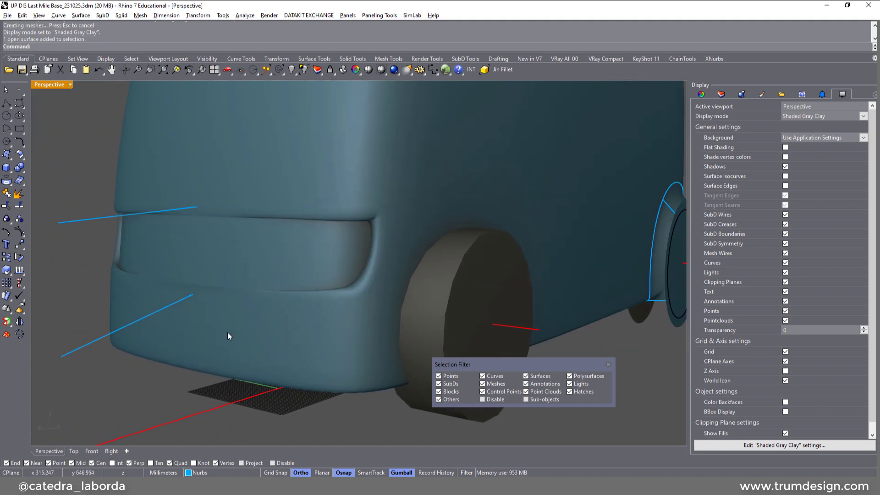
mouse_move(227, 332)
right_mouse_down()
mouse_move(295, 316)
mouse_move(306, 324)
mouse_move(228, 318)
right_mouse_up()
scroll(207, 222, "up", 6)
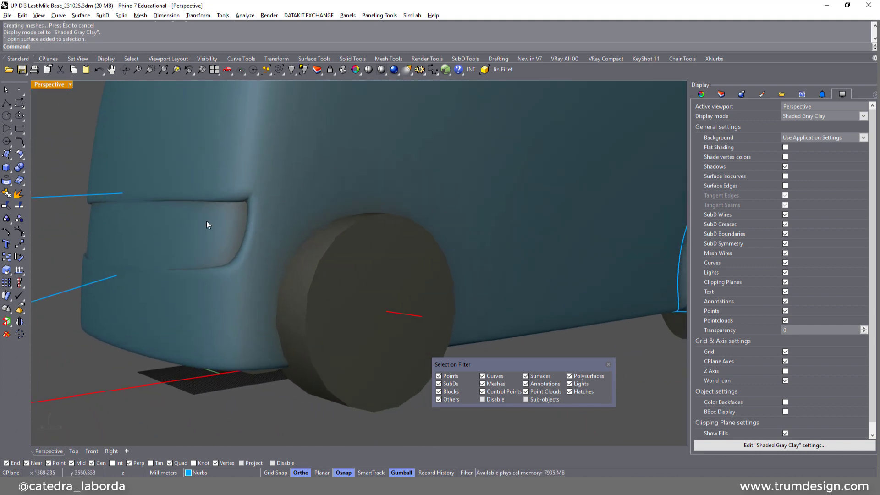
Delete the blend surface around the front band and return the Perspective view to Shaded display
left_click(325, 202)
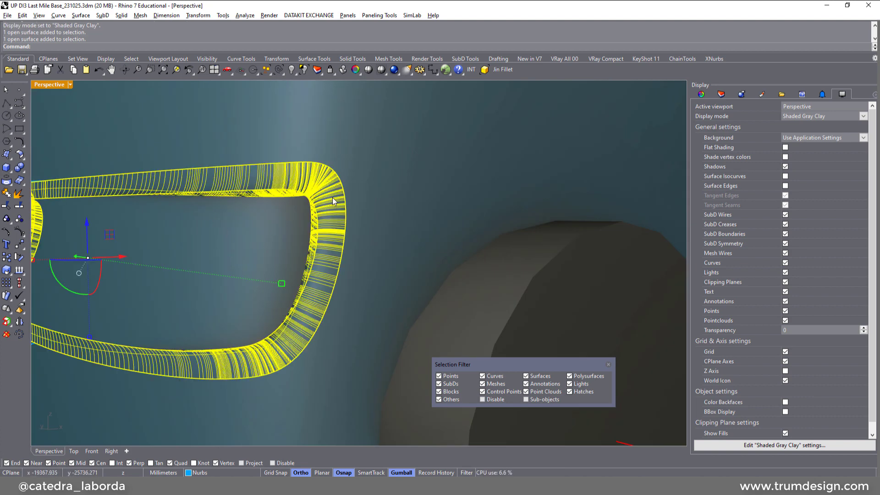
key("Delete")
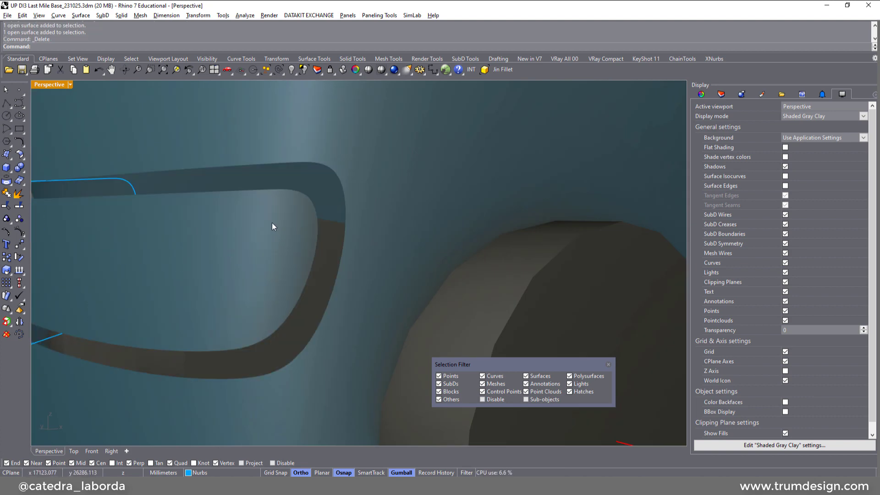
scroll(270, 220, "down", 5)
left_click(70, 85)
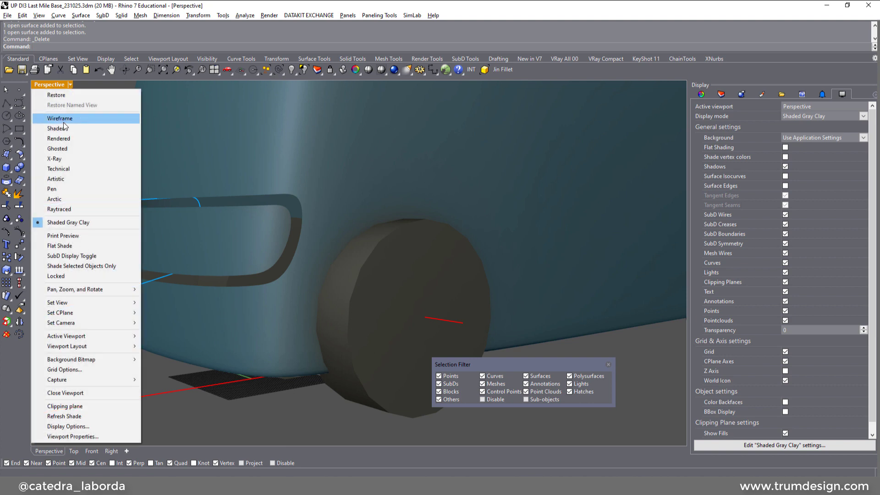
left_click(64, 128)
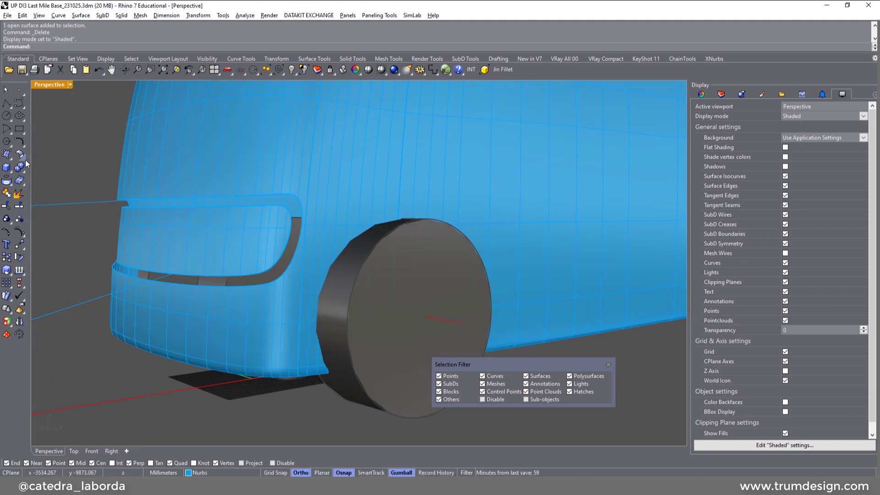
Start a new surface blend with chained edges, choosing the front band's edge first and the body opening's edge second
left_click(23, 157)
left_click(100, 170)
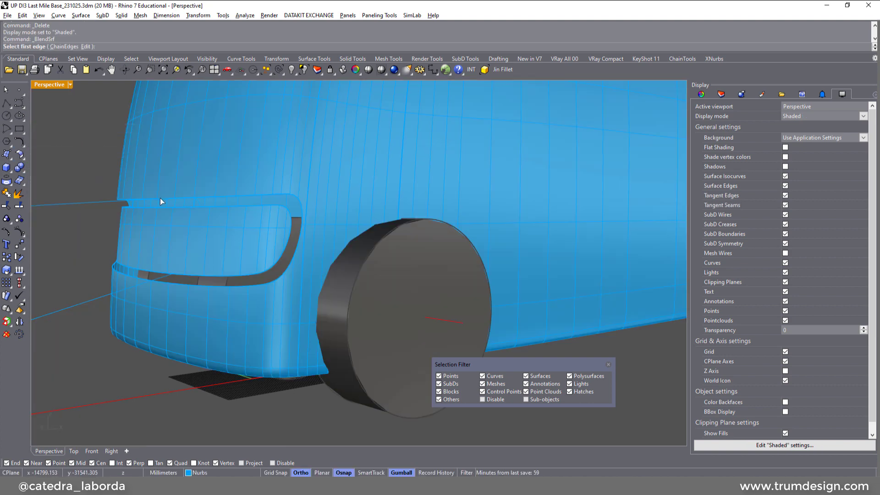
left_click(64, 46)
left_click(175, 207)
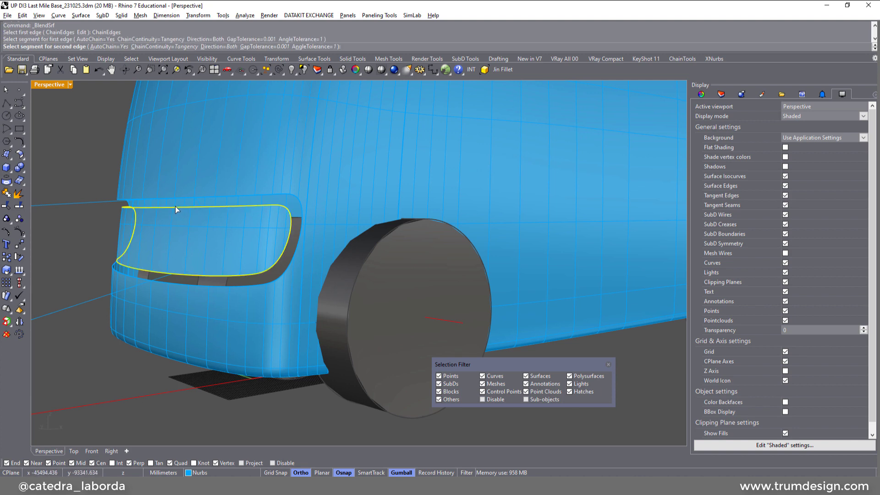
left_click(192, 197)
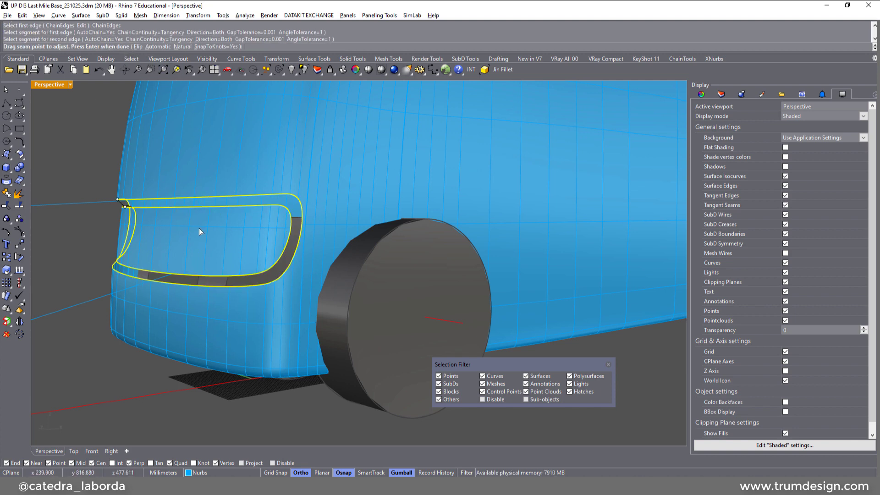
Align the seam points of both blend edges at the middle of the upper gap and accept them
right_click_drag(200, 224, 287, 225)
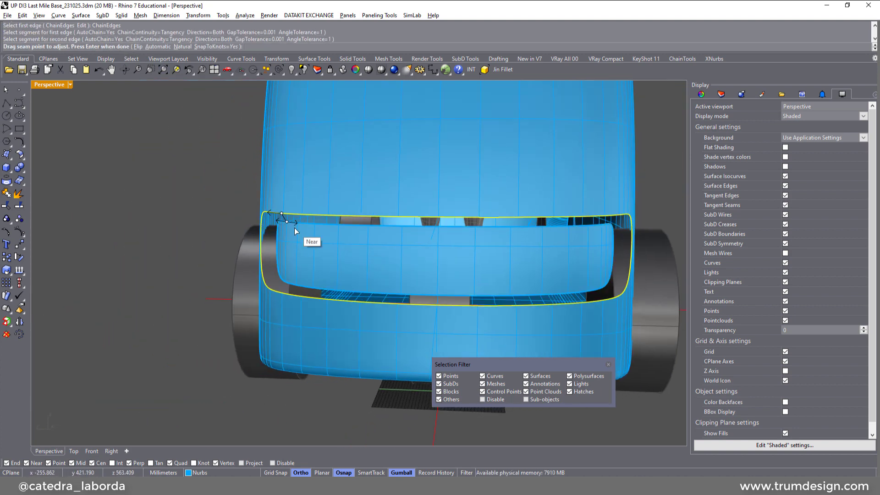
left_click_drag(288, 224, 444, 218)
right_click_drag(457, 239, 455, 235)
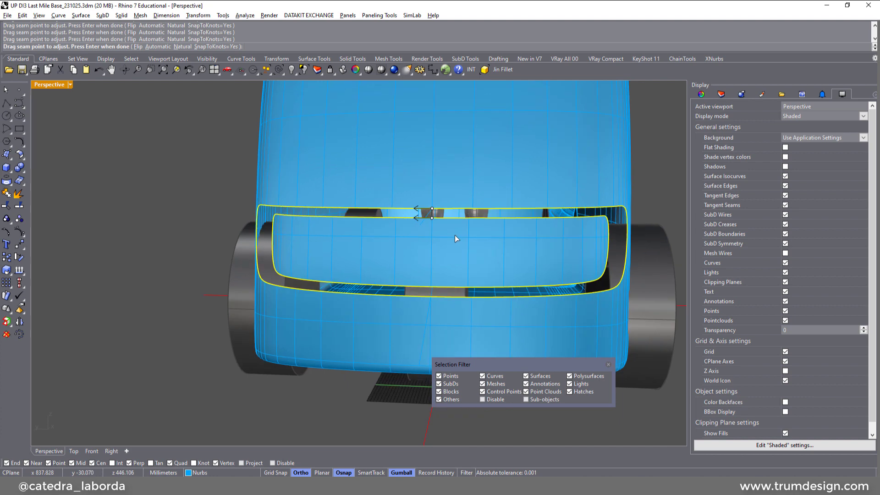
right_click(455, 235)
Add a shape across the blend's lower edges, set edge 1 to Position continuity, and accept the surface blend
right_click_drag(397, 260, 289, 191)
scroll(289, 191, "up", 3)
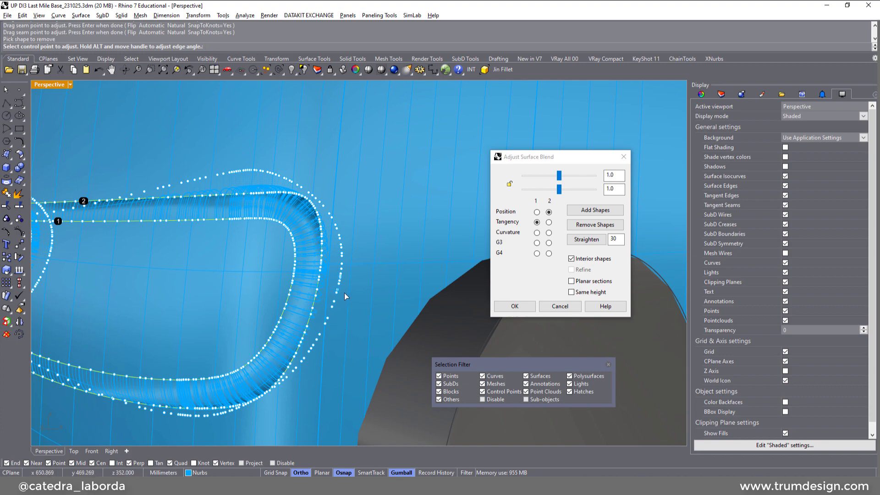
right_click_drag(273, 236, 318, 236)
left_click(595, 210)
right_click_drag(459, 298, 386, 343)
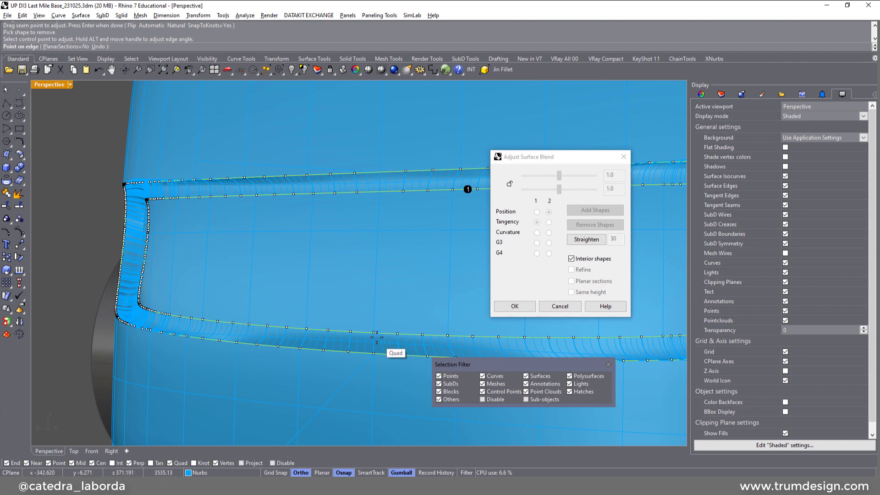
left_click(374, 337)
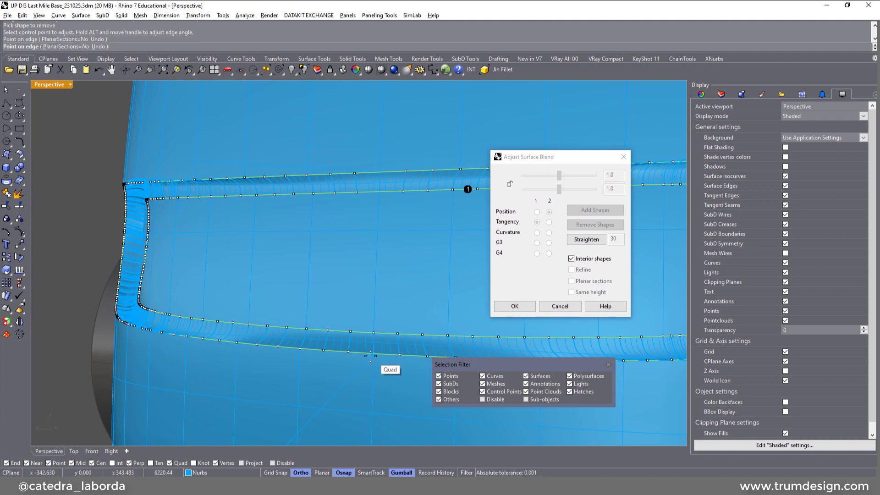
left_click(369, 356)
right_click_drag(385, 354, 312, 313)
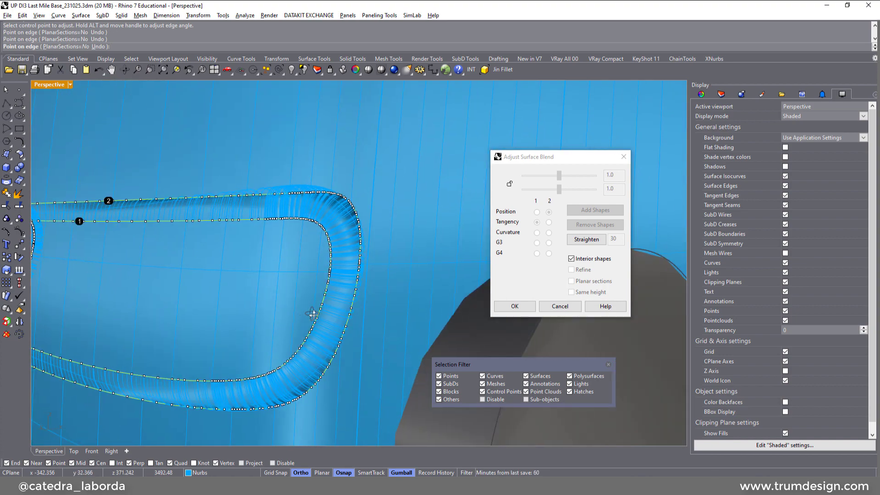
left_click(602, 259)
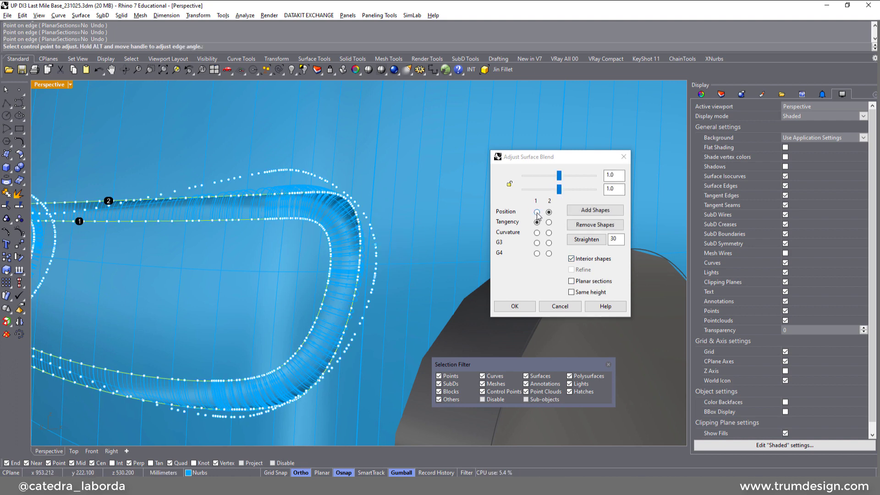
left_click(537, 212)
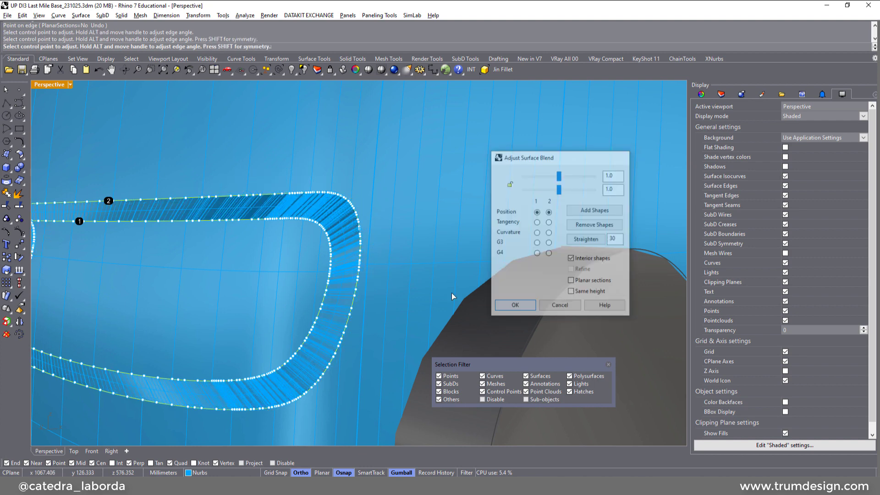
key("Return")
Join the front band, the new blend surface and the vehicle body into one polysurface
scroll(302, 234, "down", 5)
right_click_drag(302, 235, 95, 243)
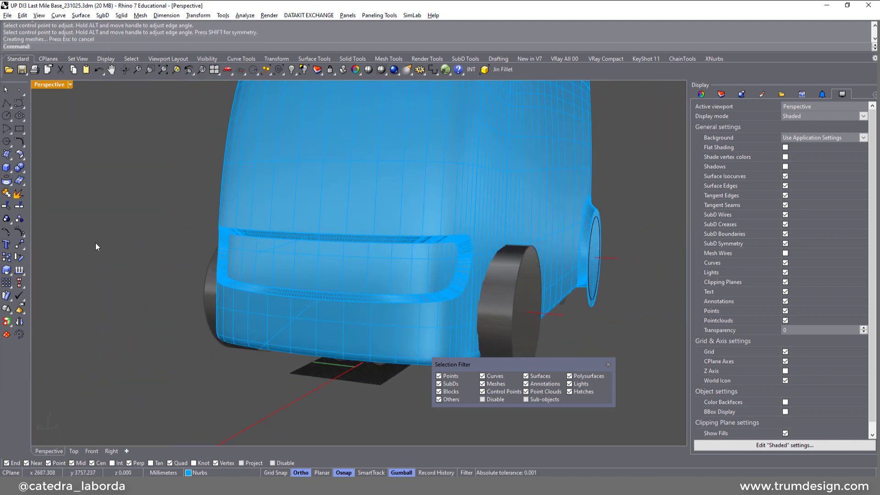
left_click(7, 193)
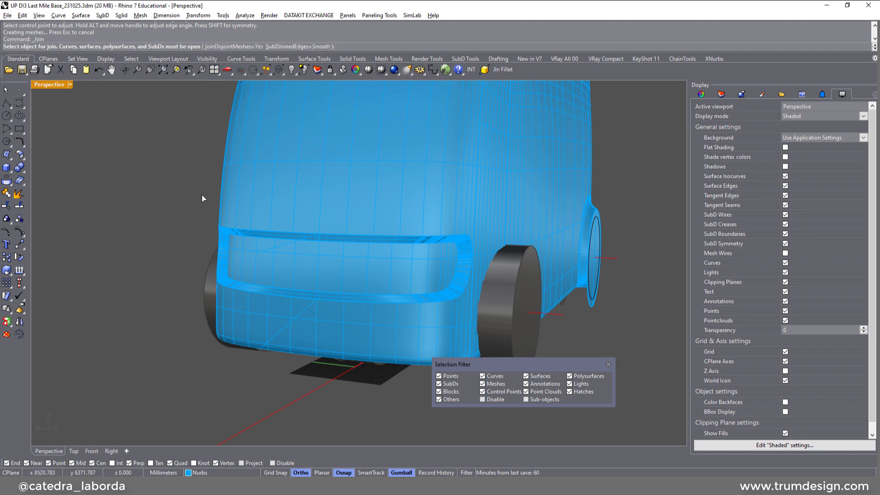
left_click(304, 259)
left_click(316, 228)
left_click(318, 227)
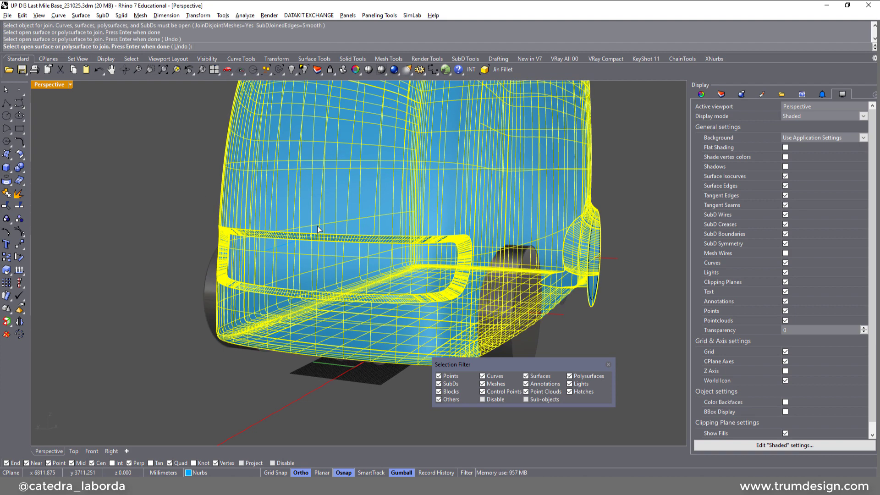
key("Return")
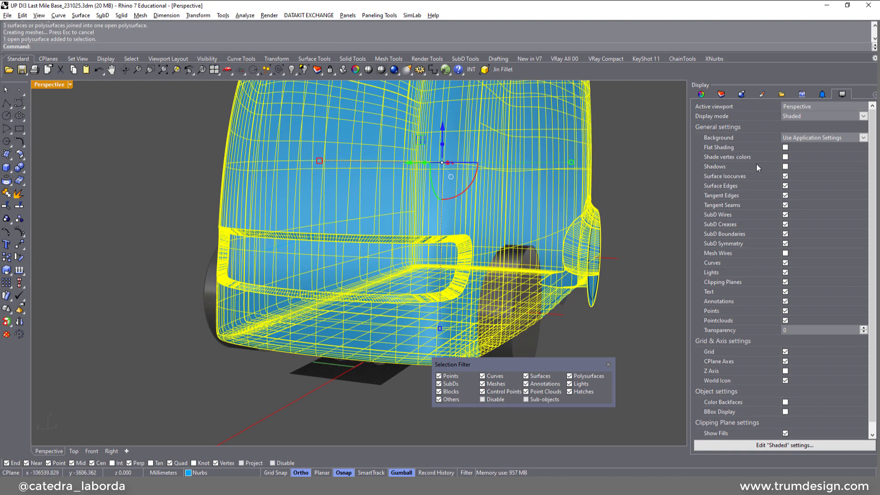
Turn off surface isocurves and surface edges in the Shaded display mode and deselect the joined body
left_click(786, 177)
left_click(786, 185)
key("Escape")
right_click_drag(194, 205, 321, 220)
scroll(149, 164, "down", 5)
scroll(210, 199, "up", 5)
scroll(448, 216, "up", 3)
scroll(238, 220, "down", 3)
Set the Perspective view to the Shaded Gray Clay display mode and inspect the front recess near the wheel
left_click(71, 84)
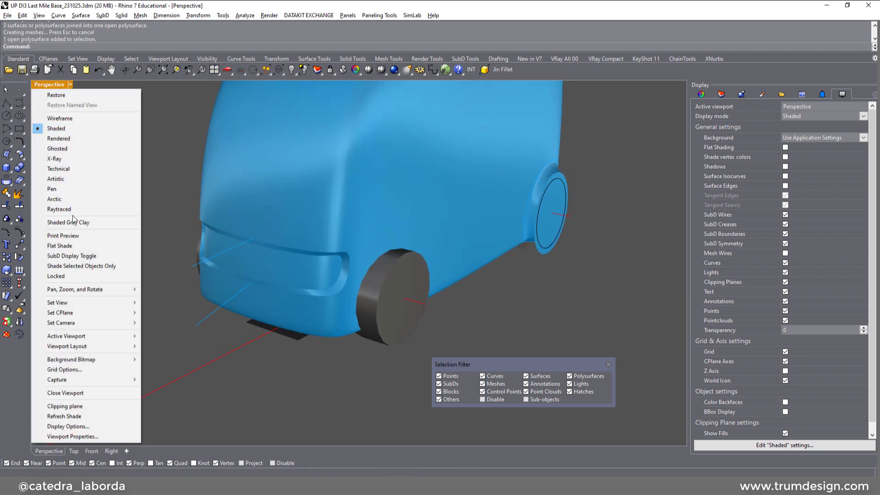
left_click(73, 222)
mouse_move(169, 243)
right_mouse_down()
mouse_move(399, 217)
mouse_move(350, 263)
mouse_move(301, 196)
right_mouse_up()
scroll(386, 219, "up", 5)
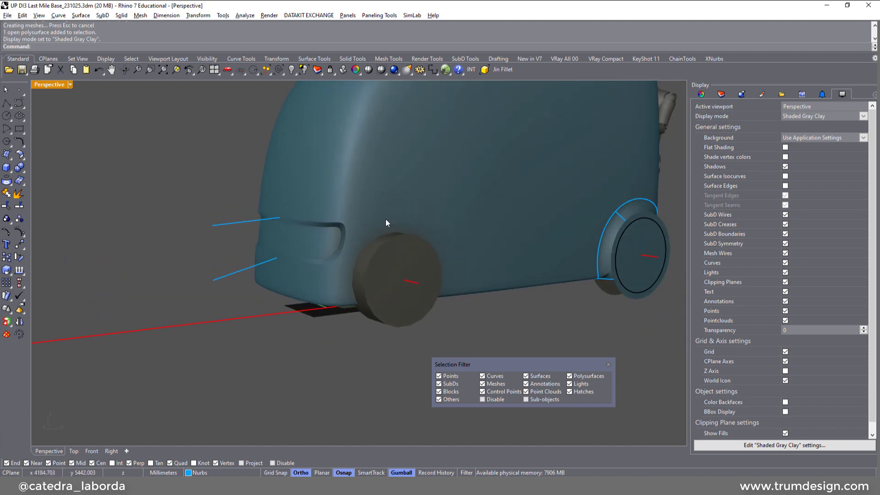
right_click_drag(386, 220, 373, 243)
scroll(291, 275, "up", 5)
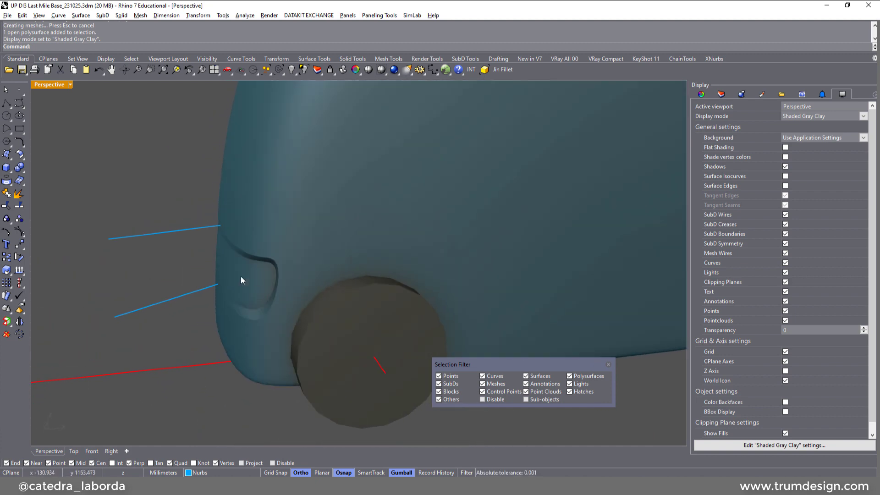
Examine the joined body from the front recess to the rear wheel arch, checking which parts select together
left_click(242, 277)
left_click(193, 295)
scroll(277, 267, "down", 5)
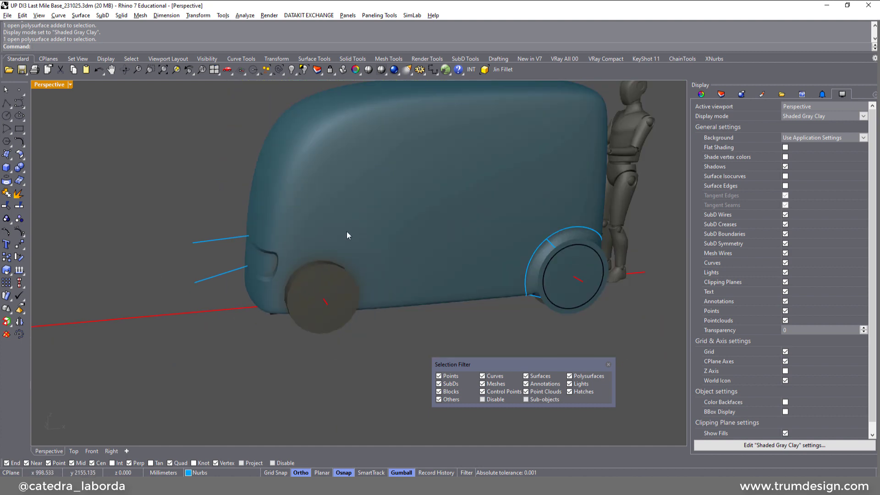
right_click_drag(450, 216, 379, 210)
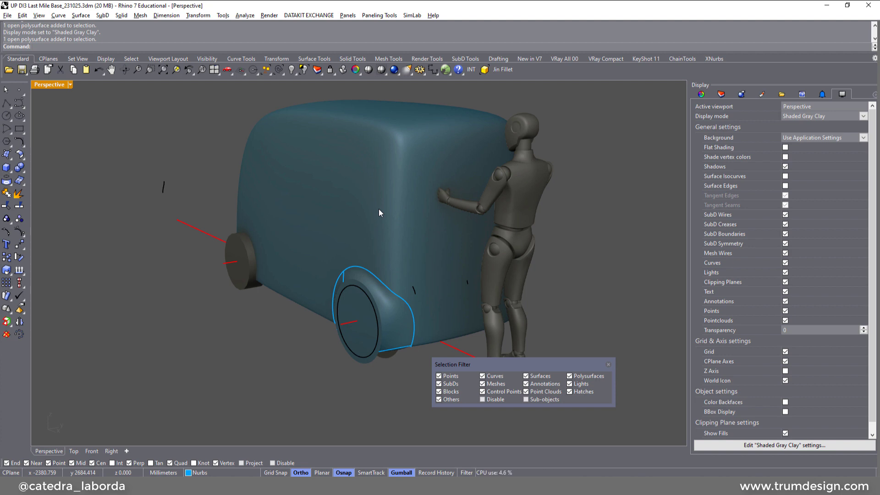
right_click_drag(321, 317, 412, 345)
left_click(410, 350)
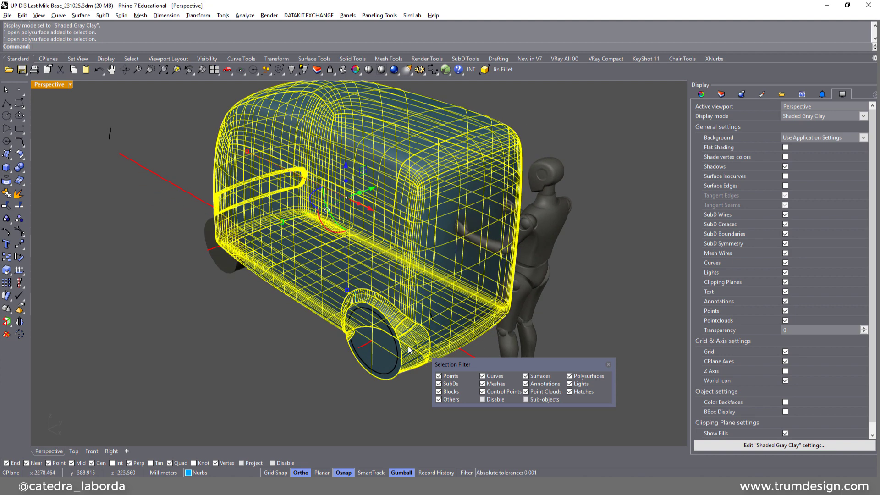
left_click(282, 359)
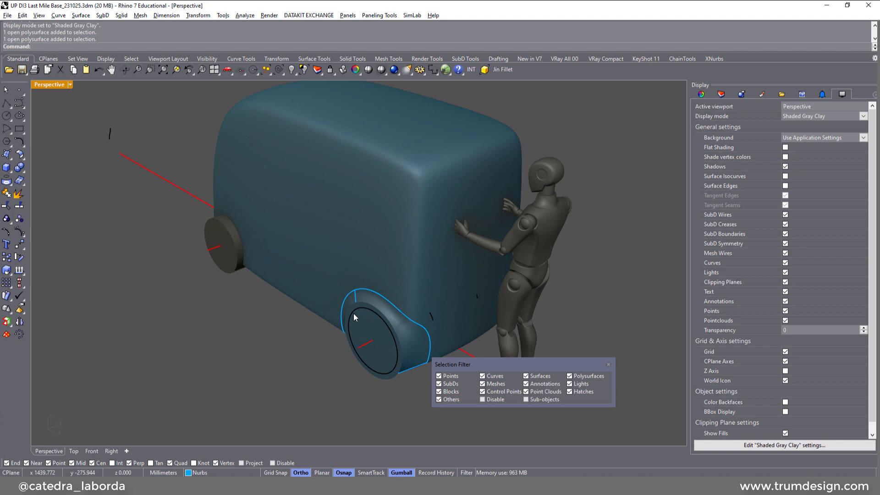
right_click_drag(329, 333, 377, 262)
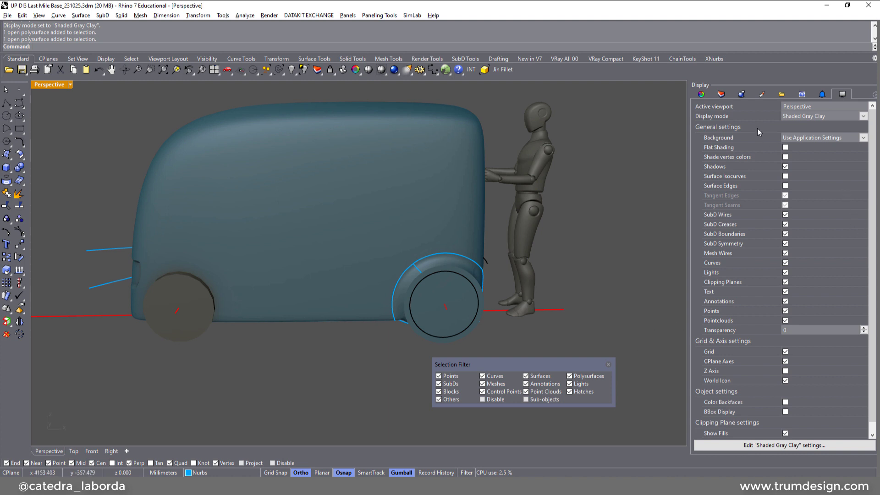
Turn on the Volumen_02 layer and make its parent layer SubD current so the SubD volumes are displayed
left_click(723, 95)
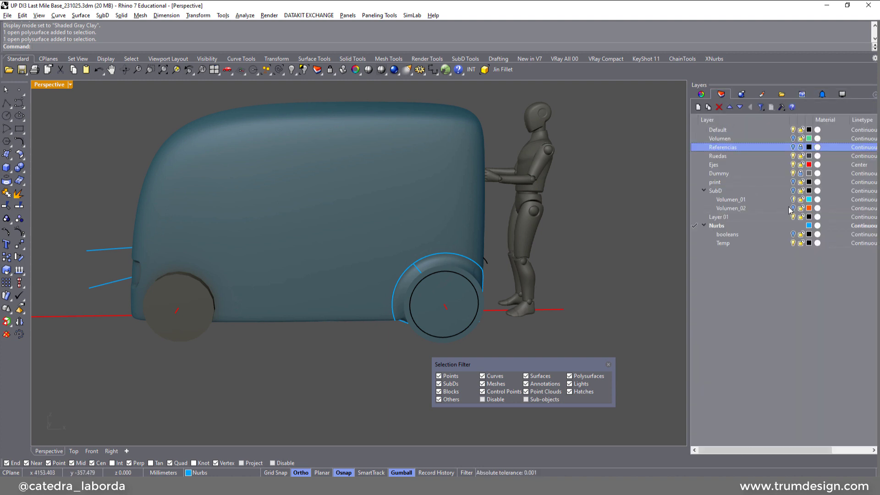
left_click(789, 209)
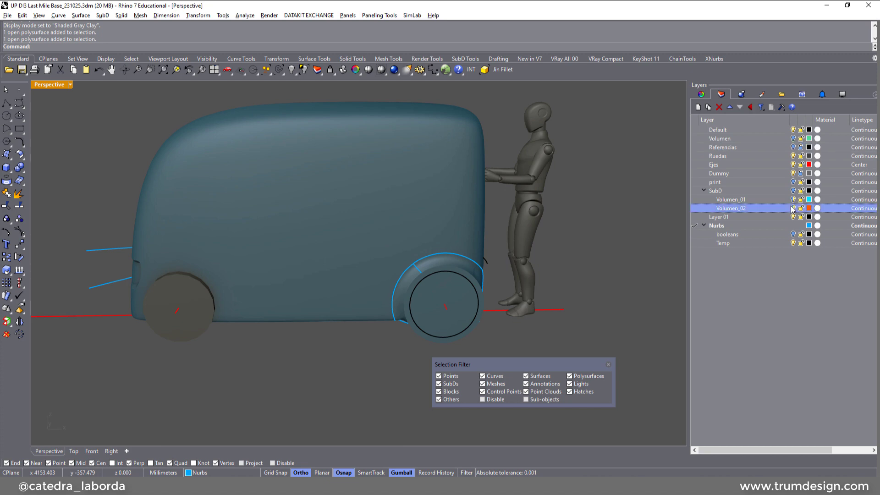
left_click(698, 192)
Examine how the orange lower SubD volume meets the main body along the front, side and rear
right_click_drag(435, 294, 324, 270)
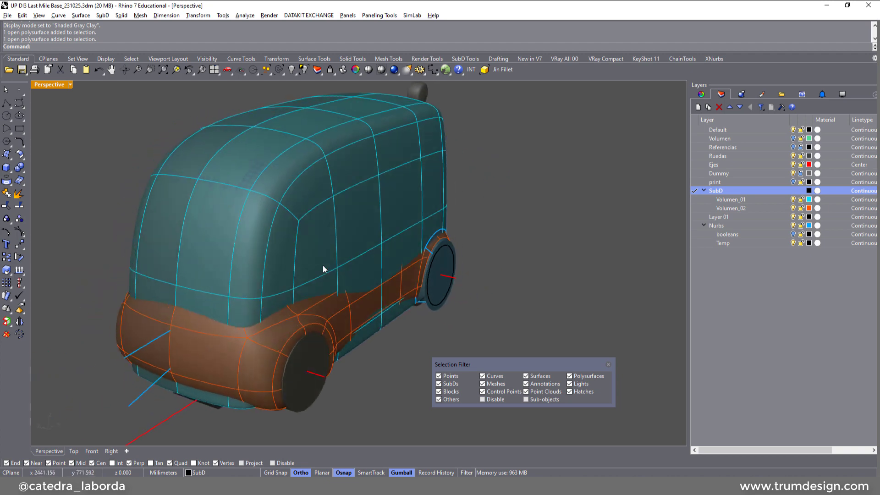
right_click_drag(447, 220, 428, 232)
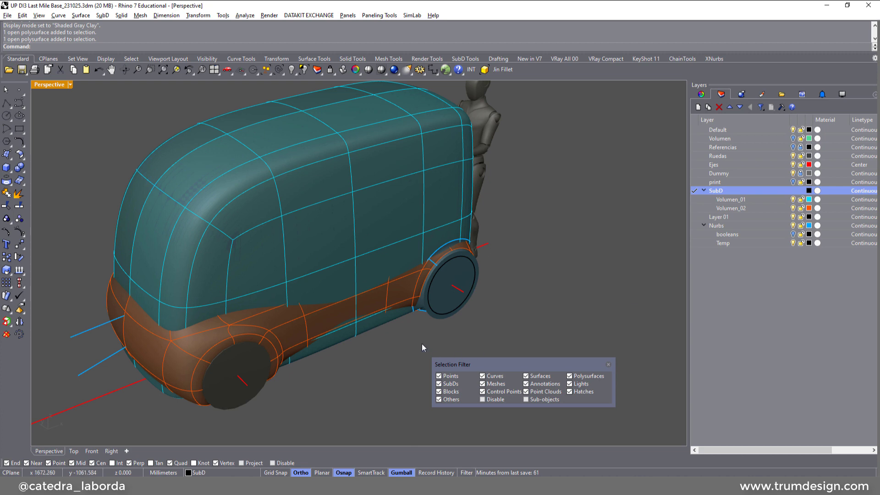
right_click_drag(422, 344, 351, 313)
right_click_drag(487, 296, 333, 306)
right_click_drag(241, 236, 232, 289)
right_click_drag(335, 343, 381, 361)
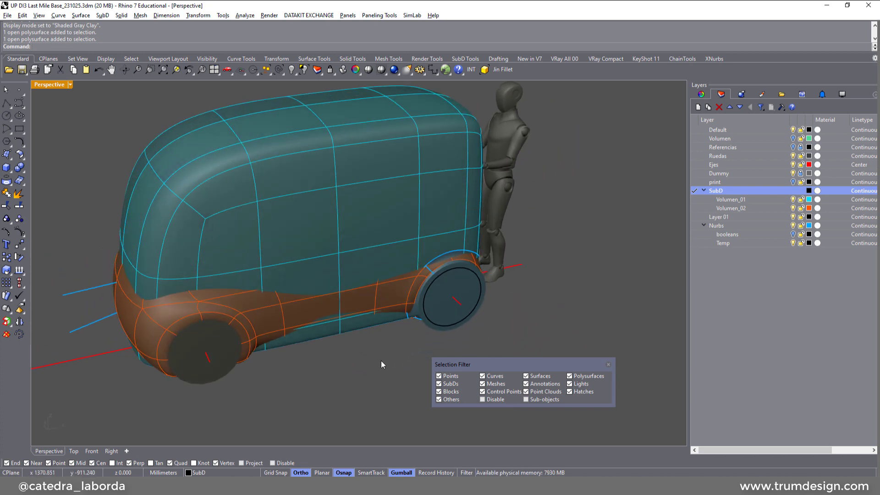
left_click(286, 324)
left_click(326, 384)
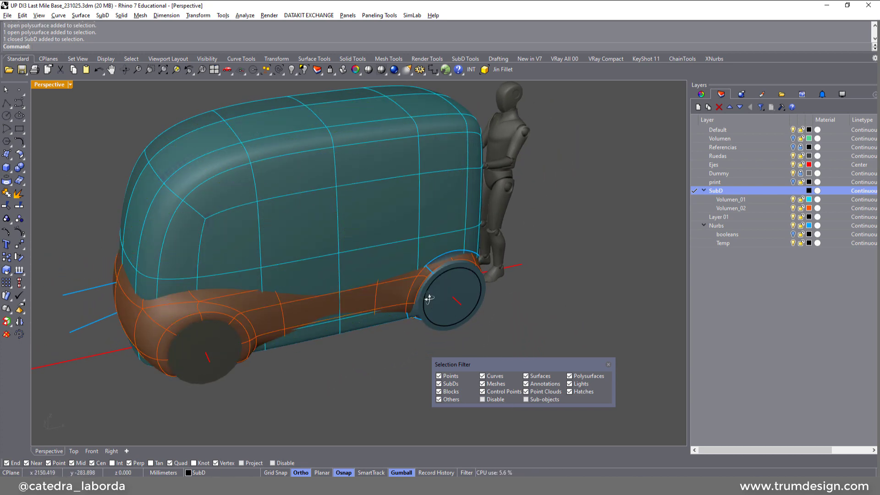
right_click_drag(326, 384, 384, 302)
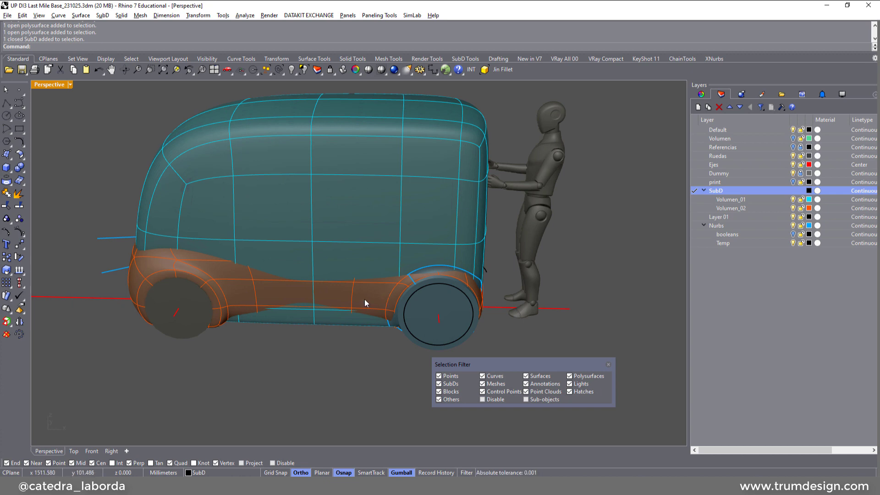
right_click_drag(408, 308, 340, 337)
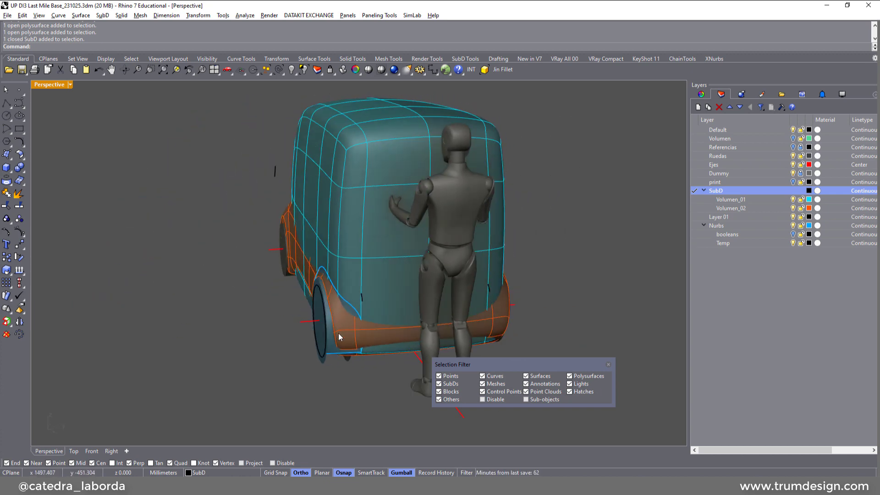
left_click(362, 343)
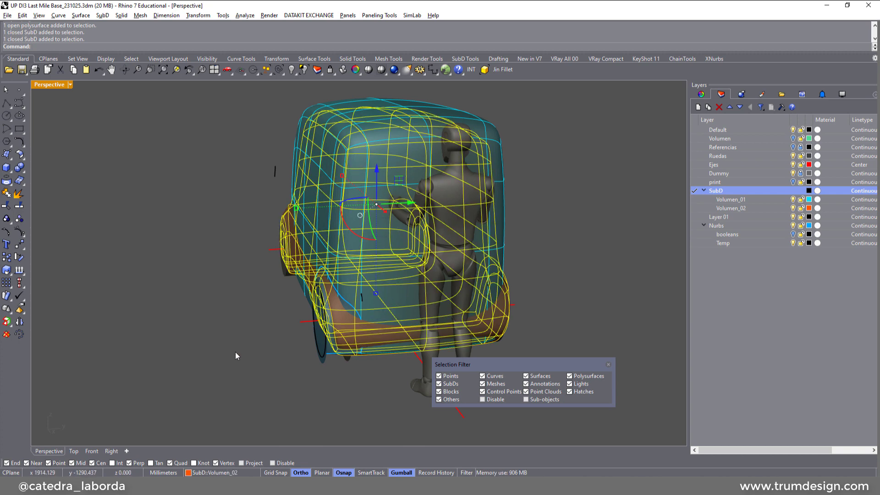
left_click(235, 353)
right_click_drag(235, 353, 316, 305)
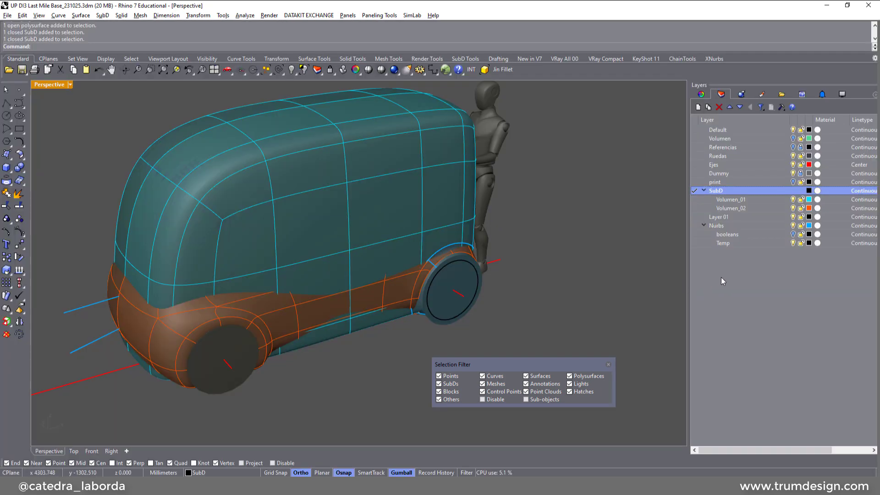
Hide the Volumen_01 and Nurbs layers to isolate the orange SubD volume, and try to show any hidden objects
left_click(788, 201)
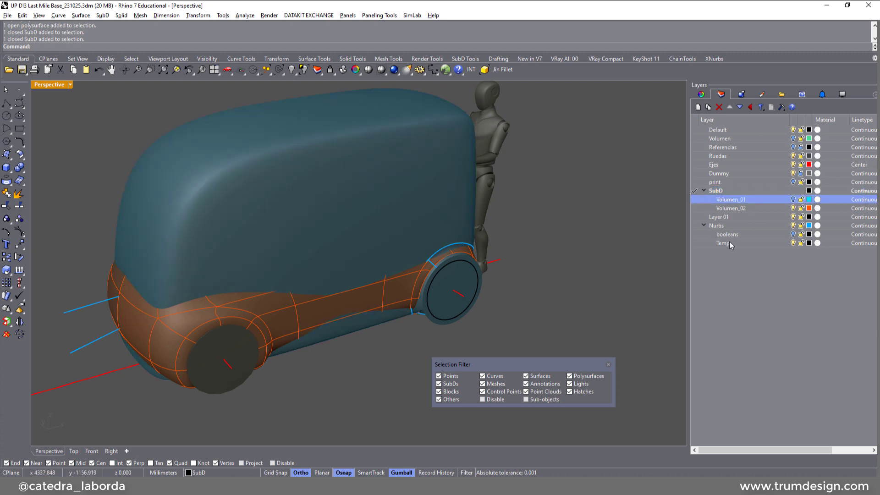
left_click(795, 229)
right_click_drag(619, 257, 386, 332)
left_click(387, 333)
left_click(406, 348)
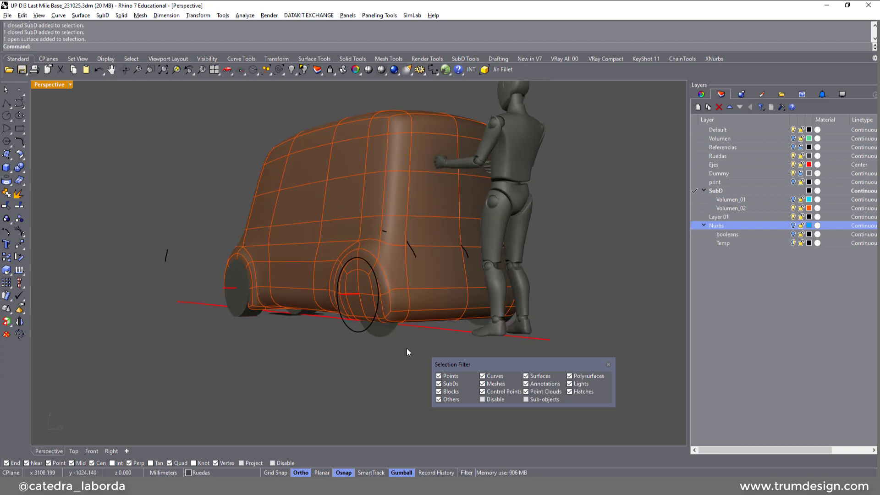
right_click(292, 73)
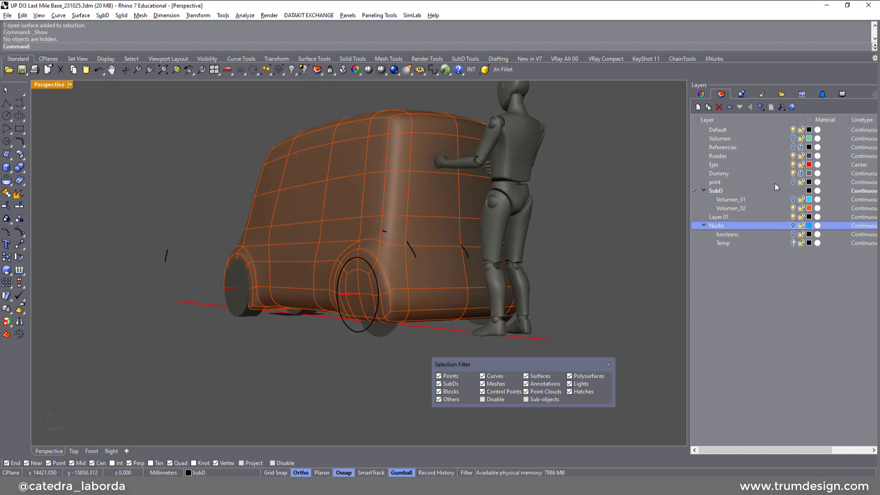
Switch the SubD display to flat and examine the control faces around the front and rear wheel arches
right_click_drag(578, 250, 223, 283)
right_click_drag(319, 309, 423, 282)
scroll(407, 302, "up", 5)
key("Tab")
scroll(370, 270, "down", 6)
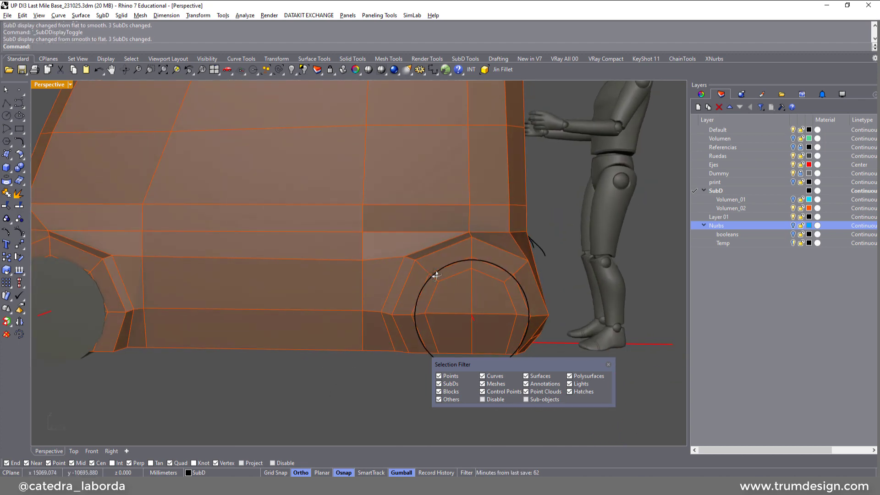
right_click_drag(334, 177, 232, 185)
right_click_drag(385, 258, 339, 266)
scroll(324, 299, "up", 4)
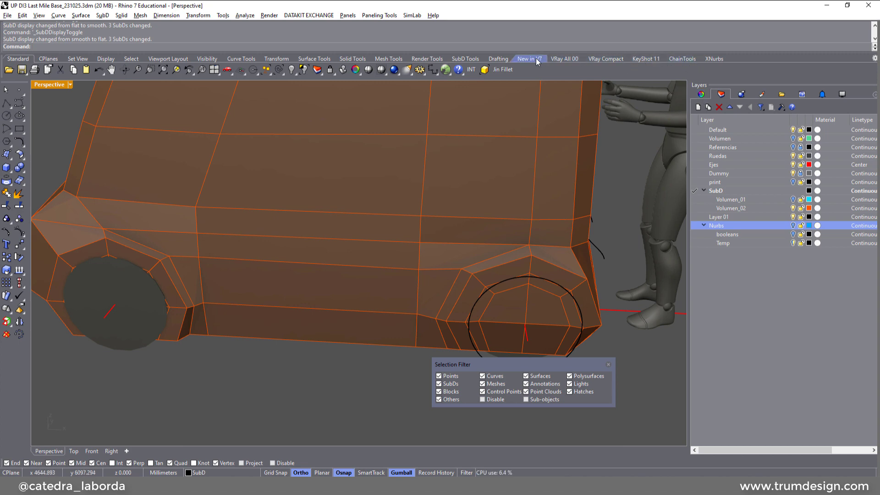
Restrict the selection filter to SubD faces and return the SubD display to smooth
left_click(469, 58)
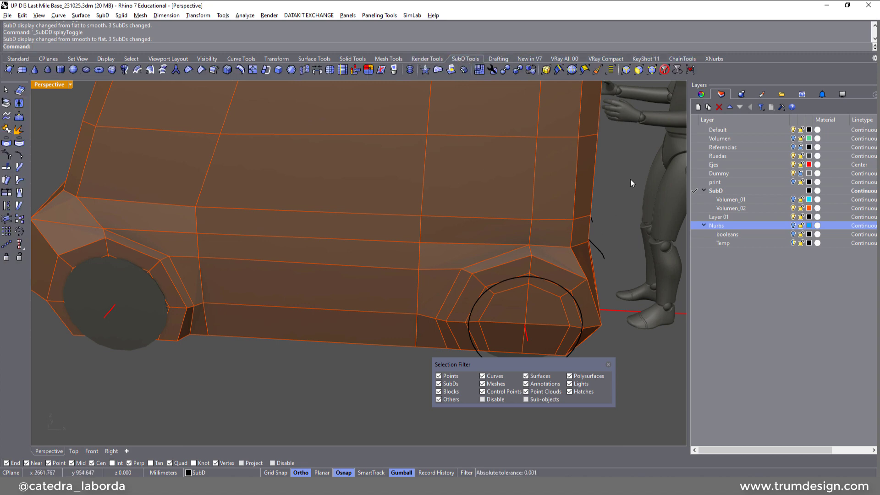
left_click(639, 70)
right_click_drag(510, 250, 528, 216)
key("Tab")
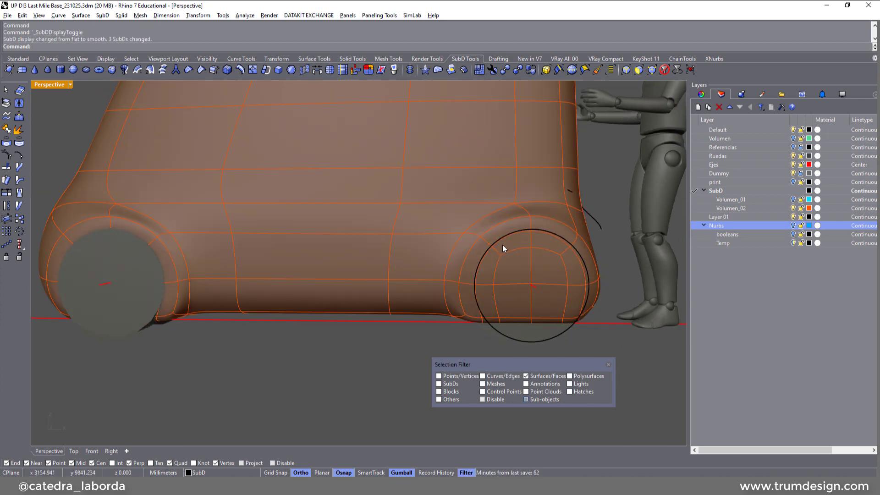
Switch the SubD display to flat and select the rear wheel arch face loops along with the faces inside them
key("Tab")
right_click_drag(501, 260, 455, 266)
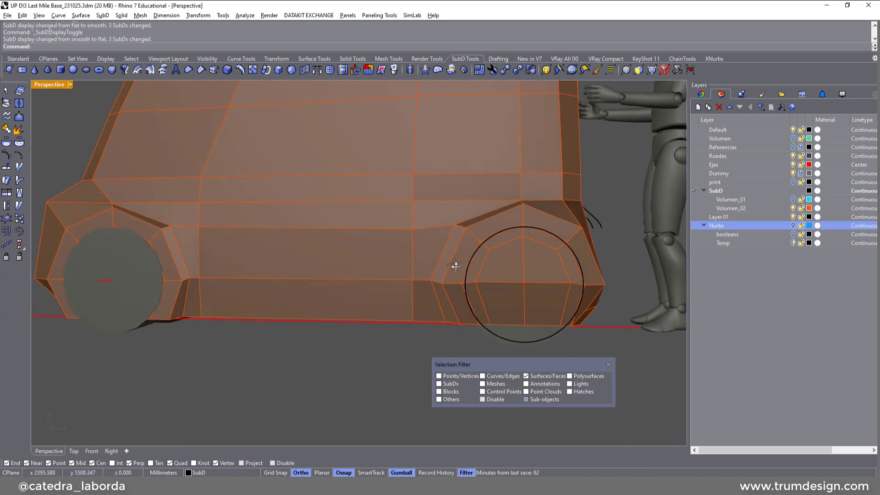
left_click(436, 321)
left_click(436, 281, "shift")
left_click(436, 280, "ctrl")
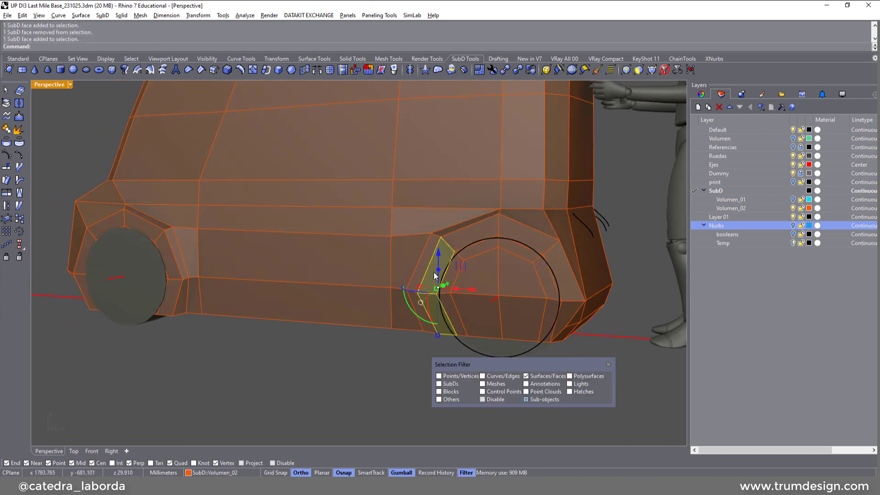
double_click(436, 281, "shift")
right_click_drag(436, 281, 421, 246)
scroll(420, 243, "up", 3)
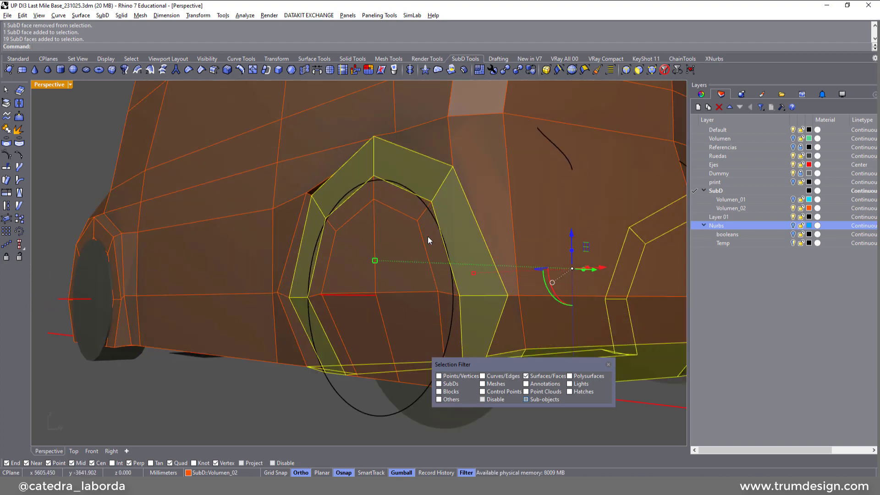
double_click(411, 208, "shift")
double_click(363, 247, "shift")
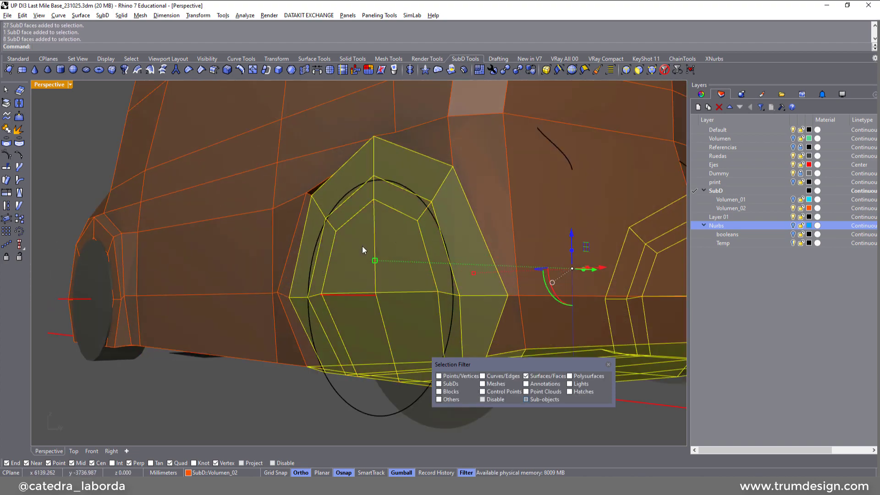
Scale the selected rear wheel arch faces outward across the vehicle's width, checking the shape in smooth and flat display
scroll(362, 246, "down", 5)
right_click_drag(362, 245, 307, 289)
key("Tab")
key("Tab")
left_click_drag(287, 274, 281, 283)
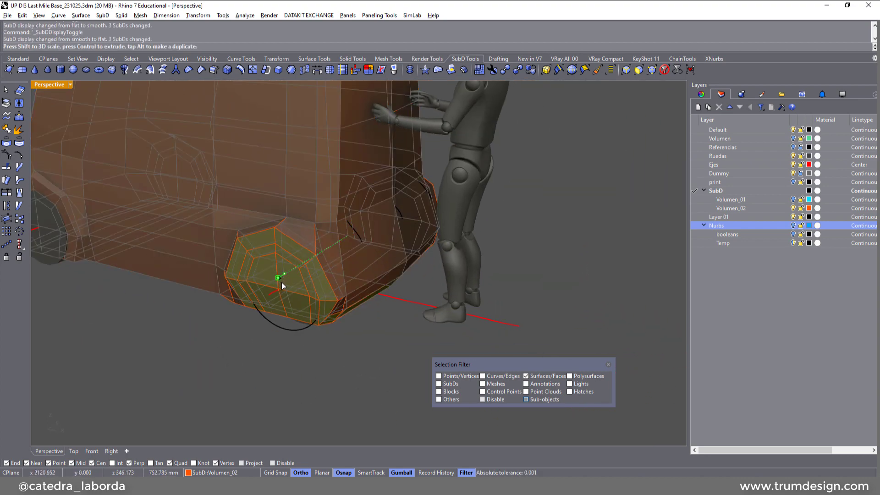
key("Tab")
mouse_move(282, 282)
right_mouse_down()
mouse_move(353, 316)
mouse_move(330, 350)
mouse_move(410, 286)
mouse_move(285, 279)
right_mouse_up()
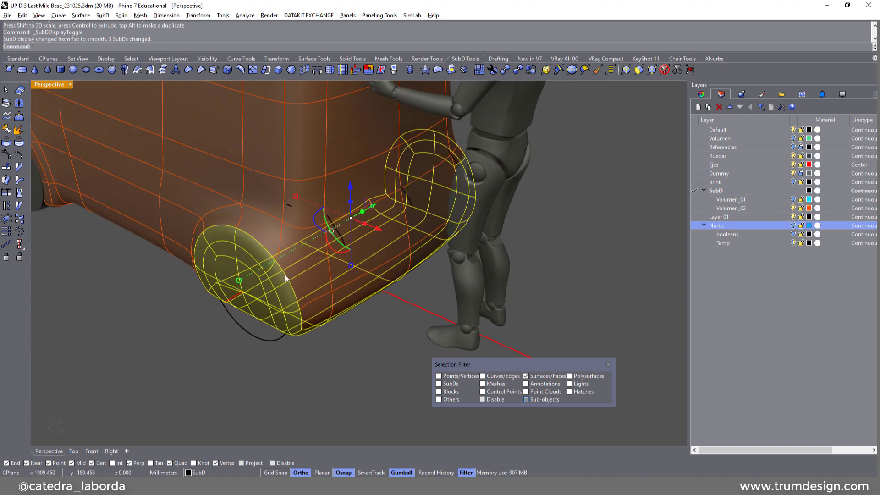
key("Tab")
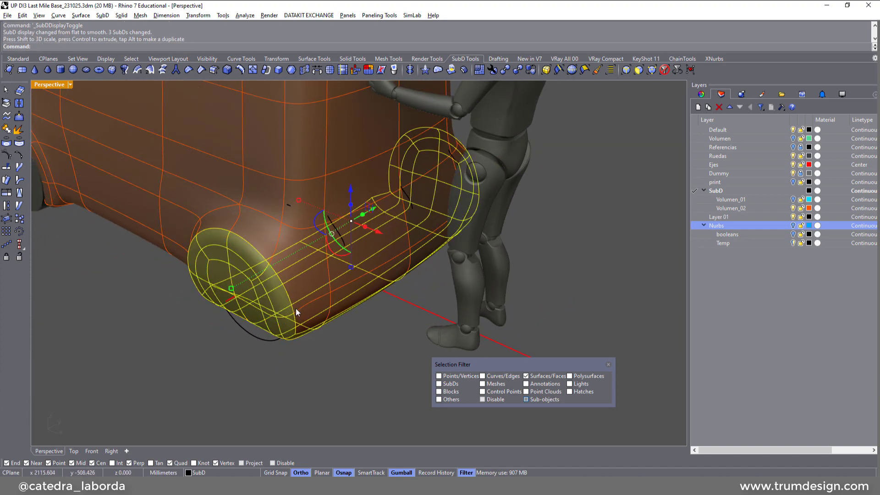
Restrict the selection filter to SubD edges and move the two front edges of the rear wheel arch toward the vehicle's front
right_click_drag(350, 367, 314, 271)
left_click(262, 416)
left_click(626, 70)
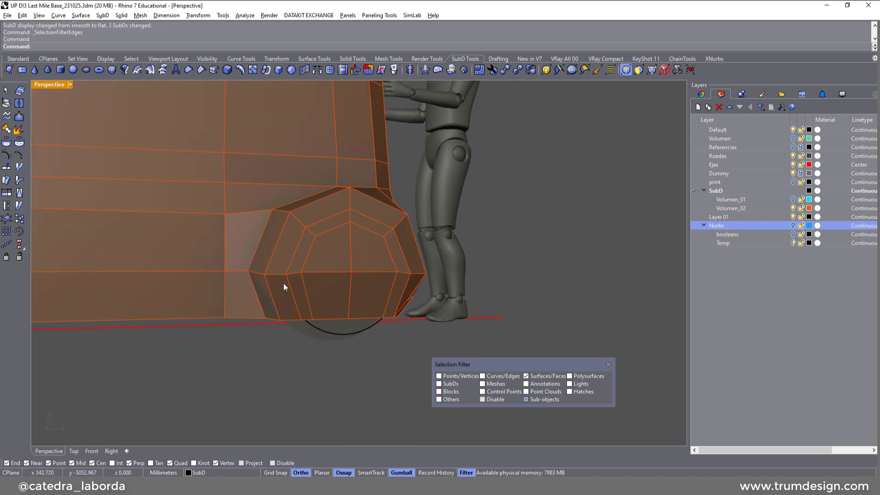
left_click(256, 299)
left_click(270, 249, "shift")
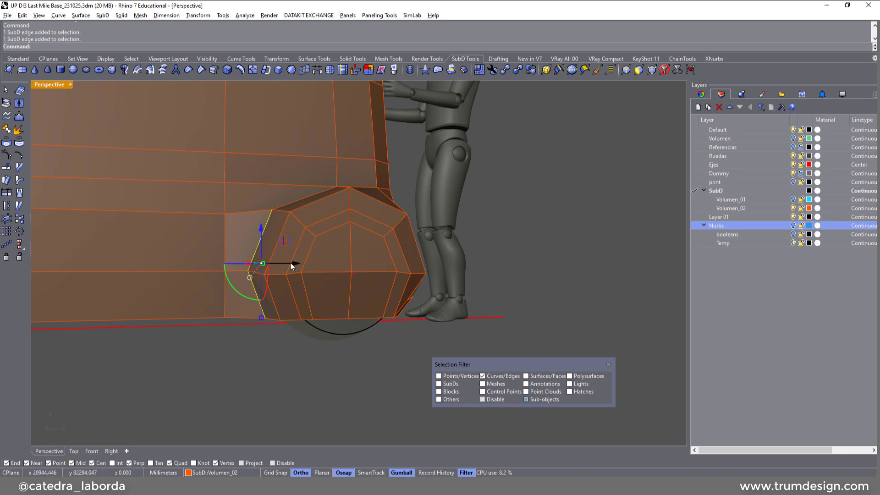
left_click_drag(291, 264, 272, 269)
key("Tab")
Reposition the short edge directly above the rear wheel arch and compare the result in smooth and flat display
right_click_drag(289, 285, 273, 247)
key("Tab")
left_click_drag(282, 248, 307, 248)
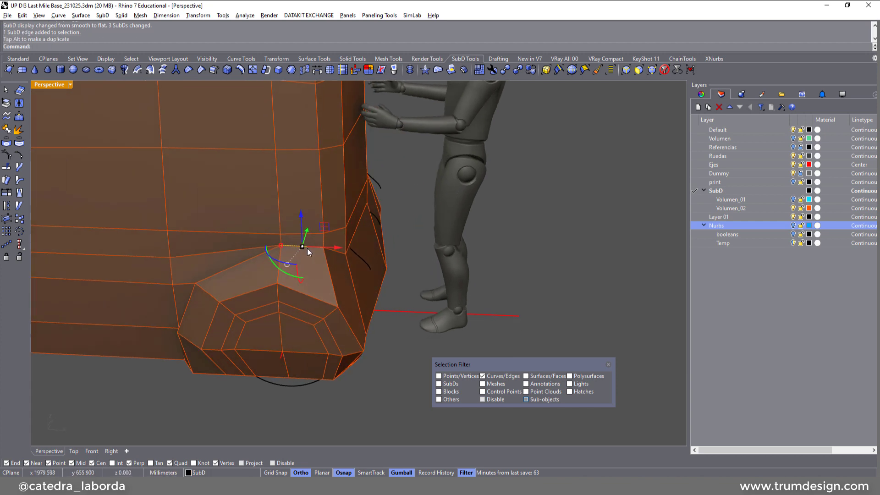
key("Tab")
right_click_drag(366, 269, 379, 289)
key("Tab")
Examine the rear corner and wheel arch from several angles in both flat and smooth SubD display
scroll(343, 279, "up", 2)
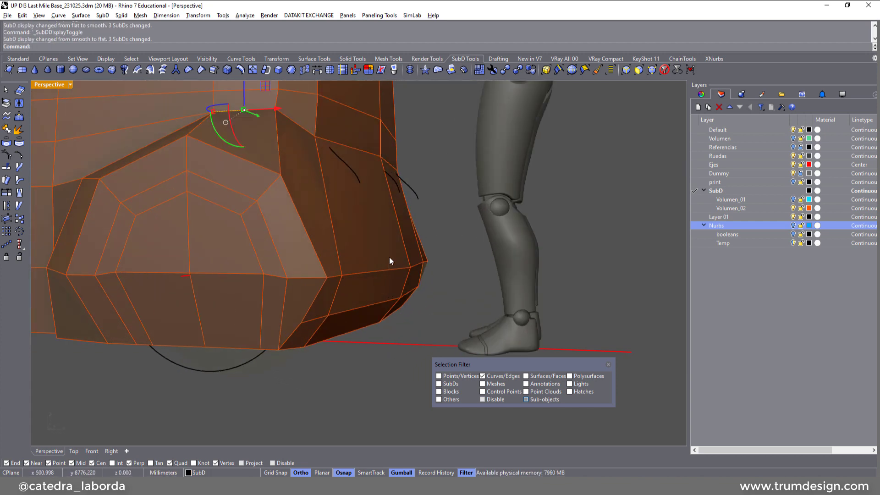
scroll(390, 257, "up", 3)
scroll(354, 213, "down", 3)
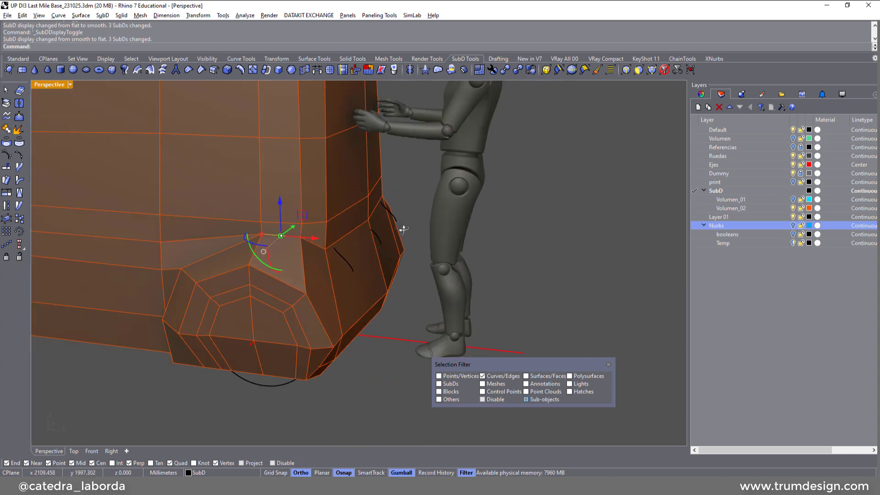
key("Tab")
scroll(412, 235, "up", 2)
right_click_drag(300, 282, 260, 269)
key("Tab")
scroll(275, 298, "up", 3)
right_click_drag(275, 298, 406, 299)
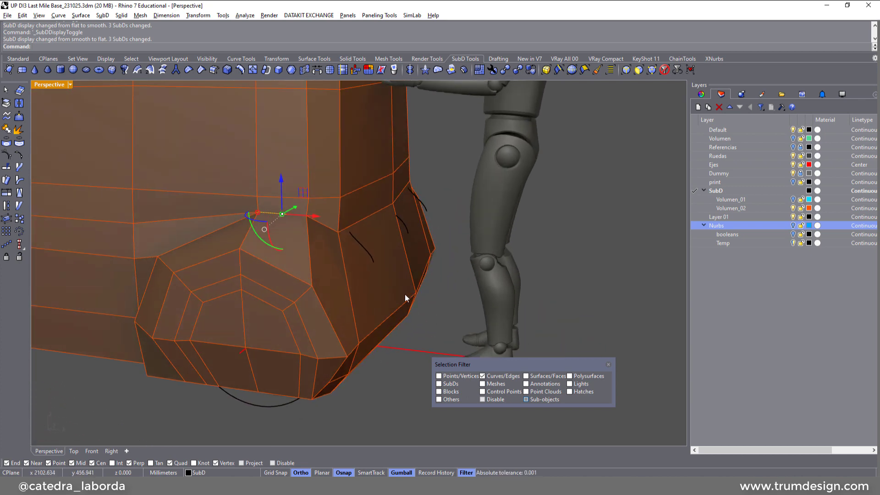
key("Escape")
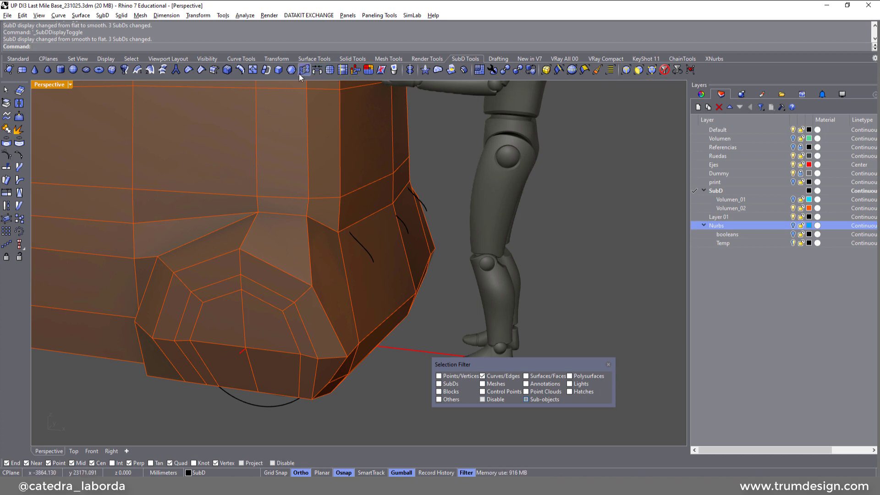
Bevel the outer edge loop of the rear wheel arch with a narrow one-segment bevel
left_click(226, 70)
double_click(248, 254)
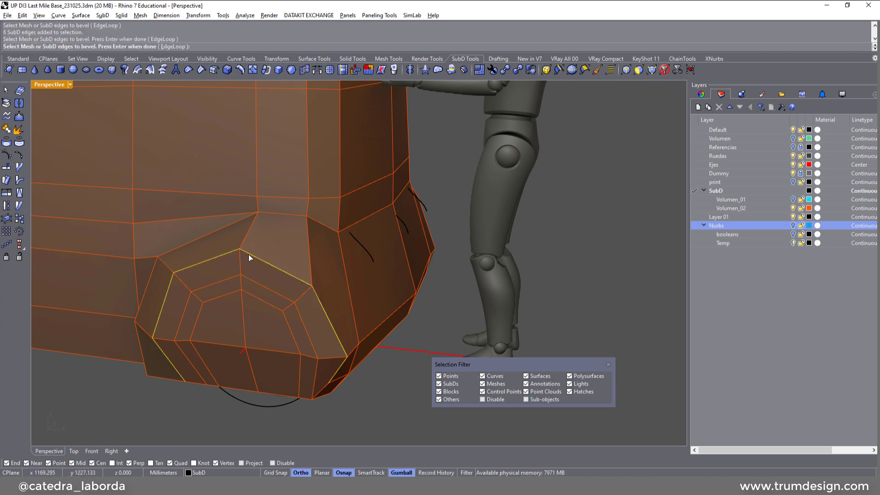
key("Return")
scroll(253, 258, "up", 2)
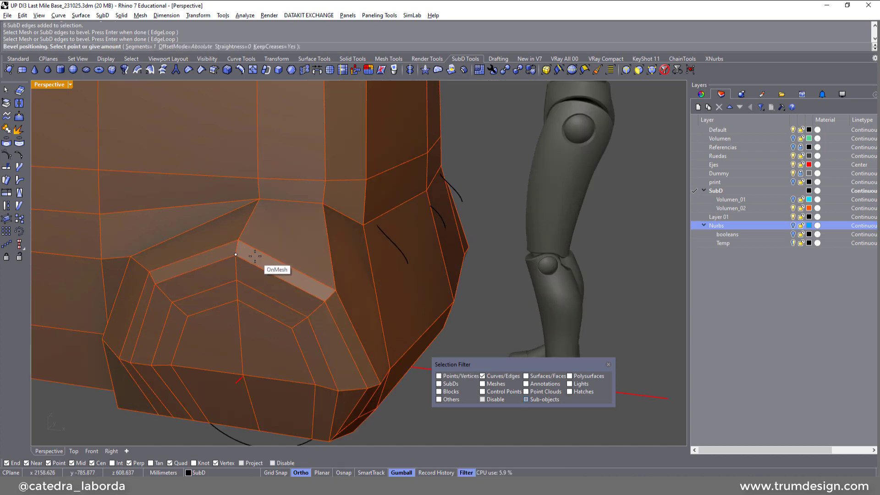
left_click(253, 255)
key("Tab")
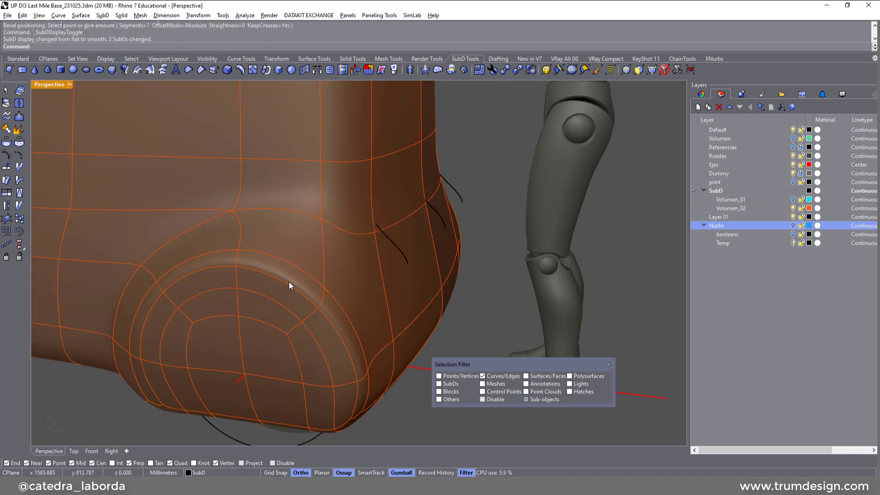
Raise the horizontal run of edges across the vehicle's lower rear, starting at the beveled wheel arch, and check it in smooth display
scroll(289, 287, "down", 3)
right_click_drag(355, 273, 296, 262)
key("Tab")
scroll(272, 242, "up", 5)
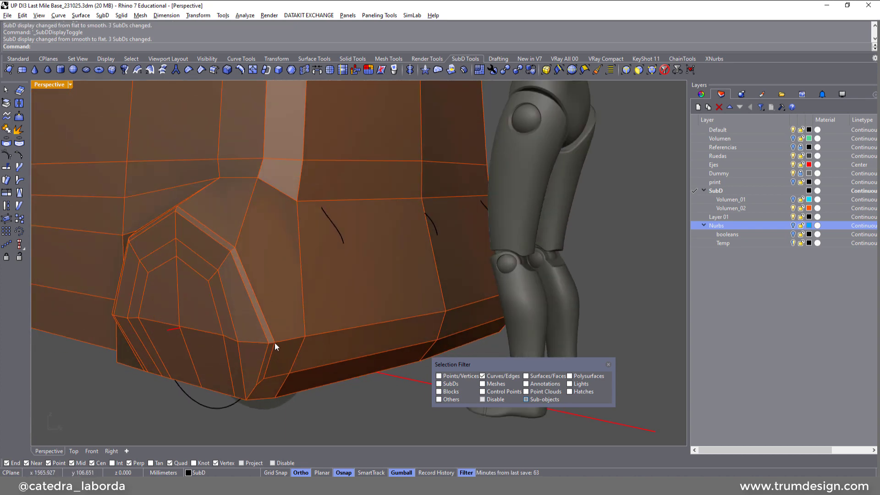
scroll(274, 342, "up", 2)
left_click(271, 345)
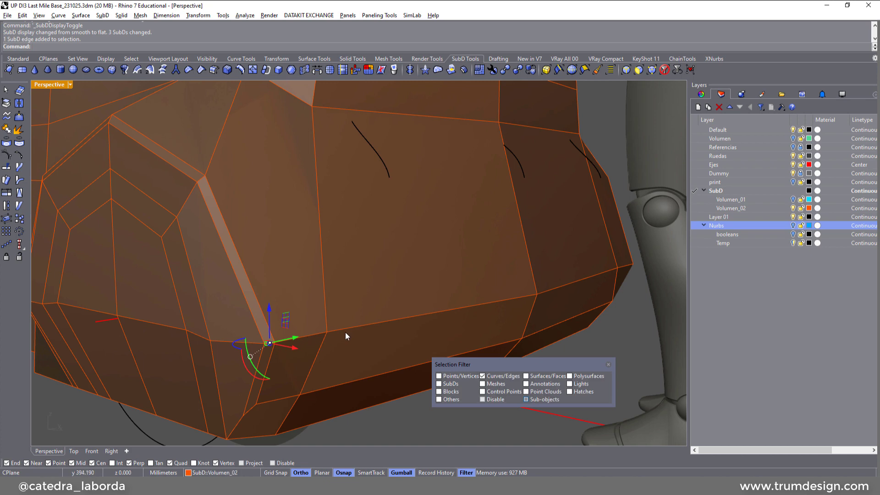
left_click(344, 333, "shift")
left_click(313, 334, "shift")
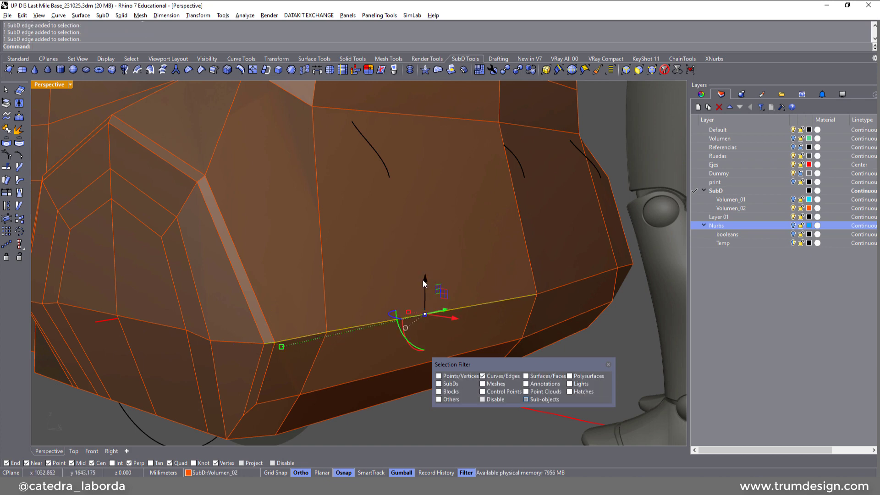
scroll(425, 284, "down", 2)
key("Tab")
right_click_drag(303, 257, 388, 260)
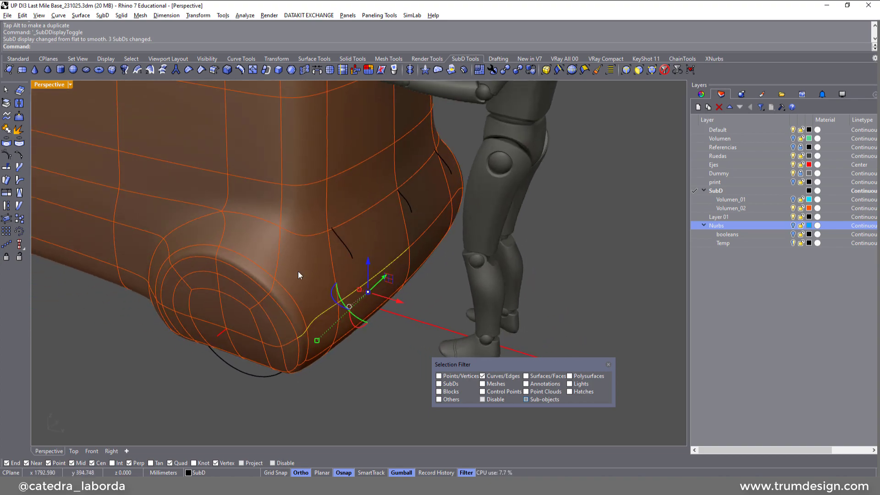
right_click_drag(299, 275, 285, 357)
Try to shift the lower rear horizontal edges, including the small bevel edges, along the vehicle's length
key("Tab")
scroll(259, 363, "up", 3)
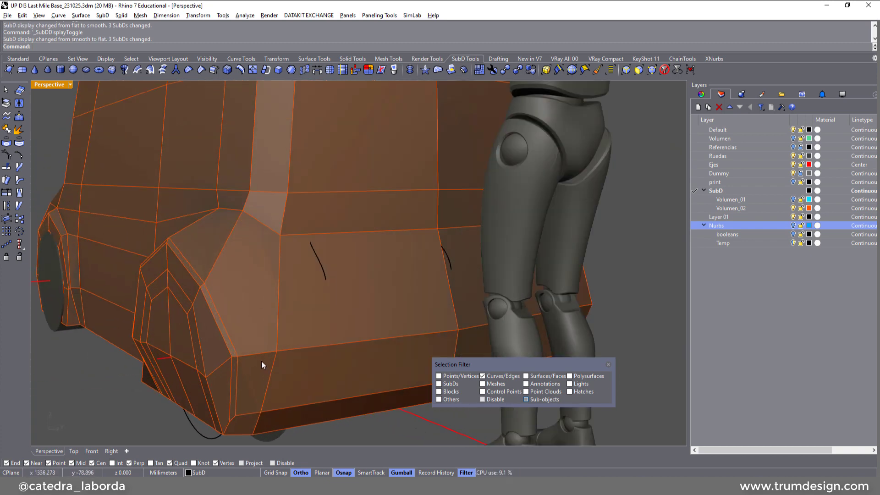
scroll(255, 360, "up", 3)
left_click(252, 362)
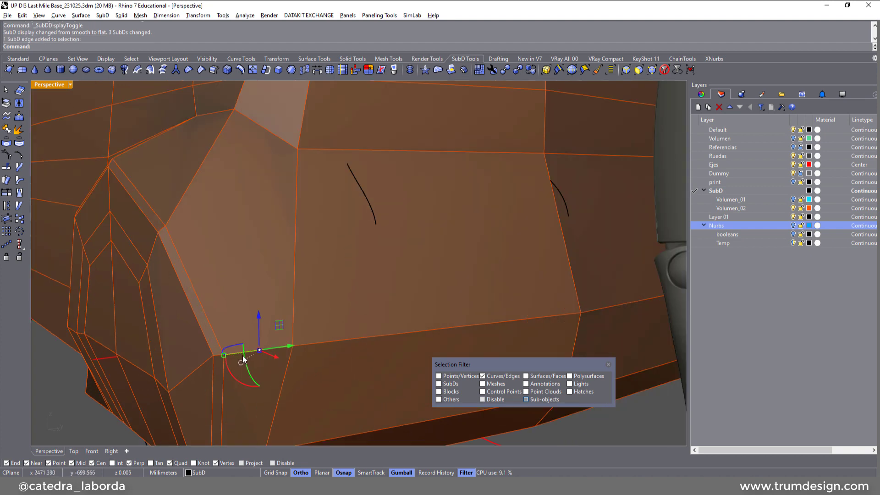
scroll(224, 360, "up", 4)
left_click(215, 361, "shift")
left_click(214, 354, "shift")
scroll(212, 353, "down", 4)
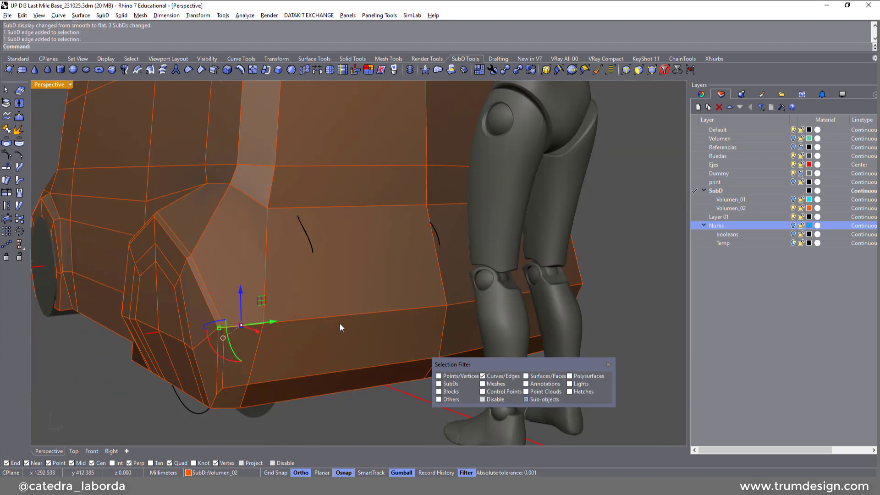
mouse_move(443, 312)
right_mouse_down()
mouse_move(477, 291)
mouse_move(430, 315)
right_mouse_up()
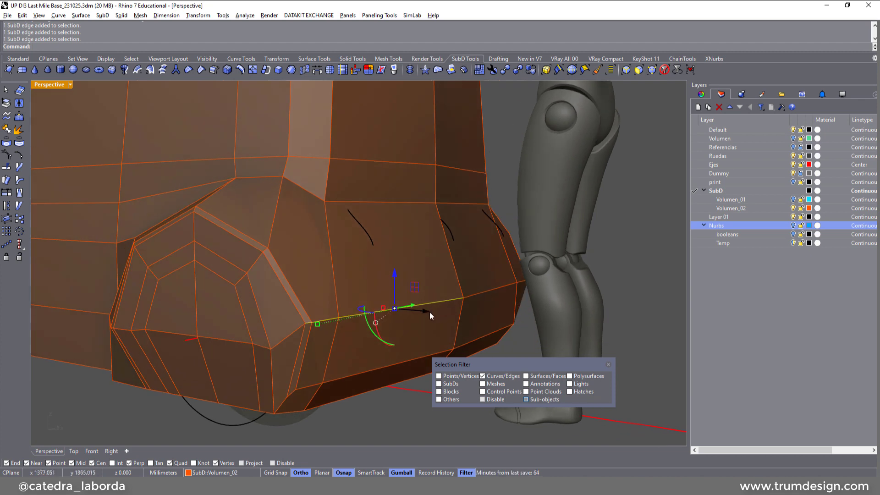
scroll(416, 291, "down", 2)
key("Tab")
scroll(409, 293, "down", 4)
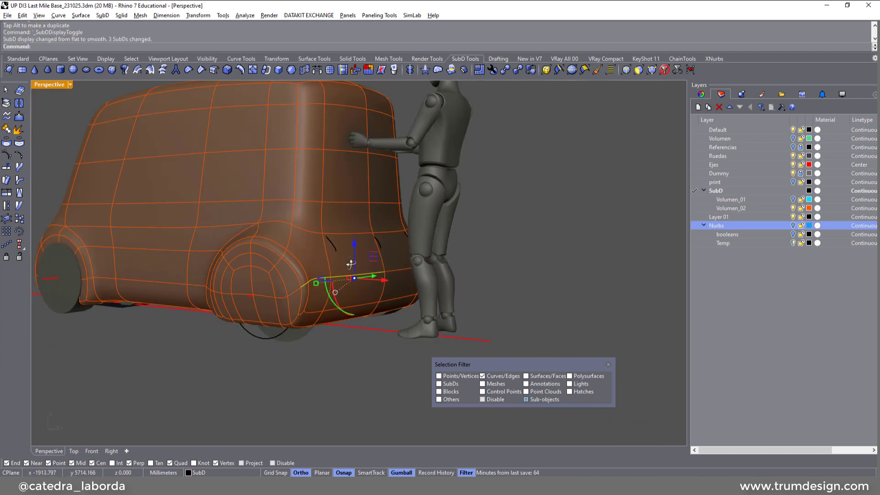
Undo the last move of the lower rear edges
scroll(425, 289, "up", 1)
left_click_drag(426, 289, 424, 301)
key("ctrl+z")
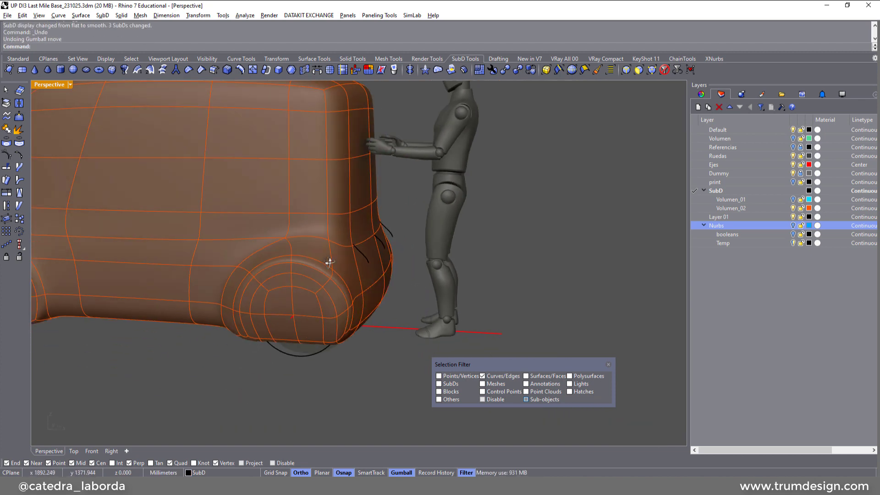
Review the whole SubD body in smooth display and save the file
scroll(323, 266, "down", 3)
scroll(319, 283, "up", 5)
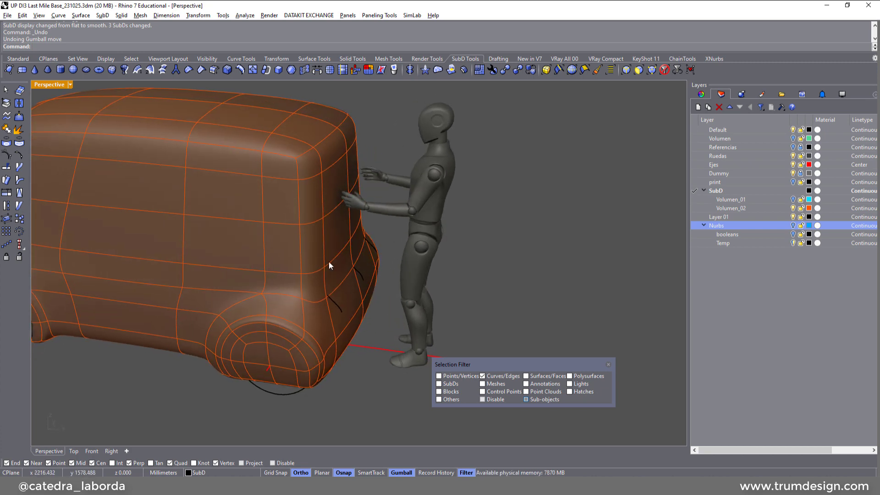
right_click_drag(328, 261, 359, 274)
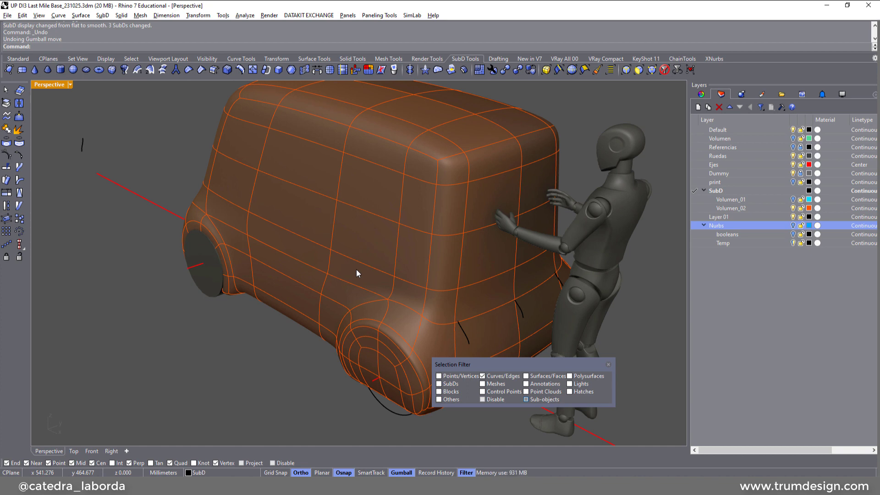
right_click_drag(407, 282, 427, 246)
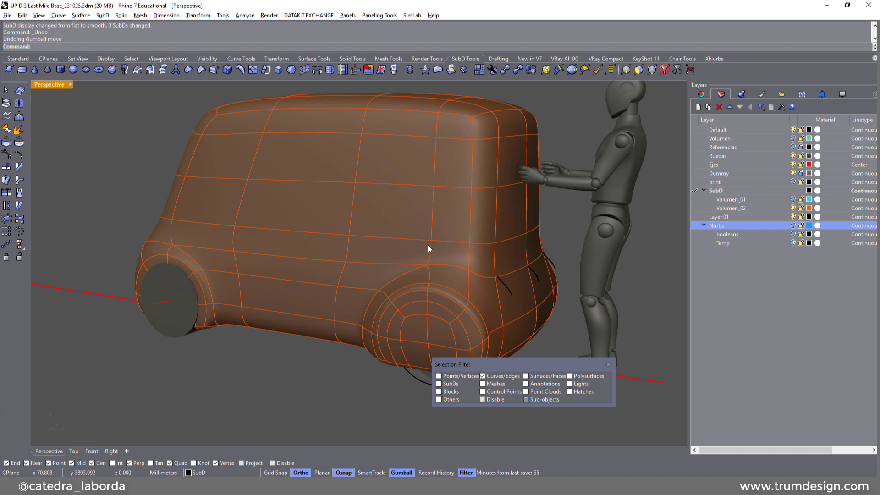
key("ctrl+s")
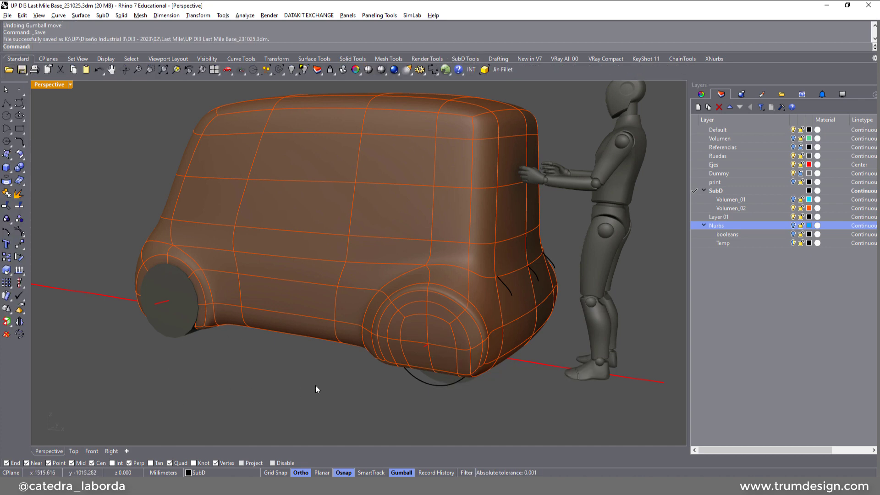
Create a new top-level layer and make it the current layer
left_click(698, 107)
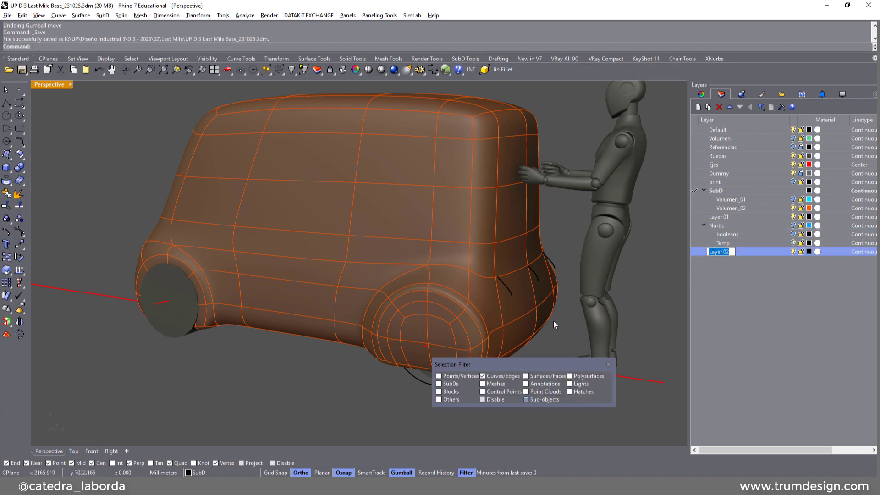
right_click_drag(504, 315, 685, 269)
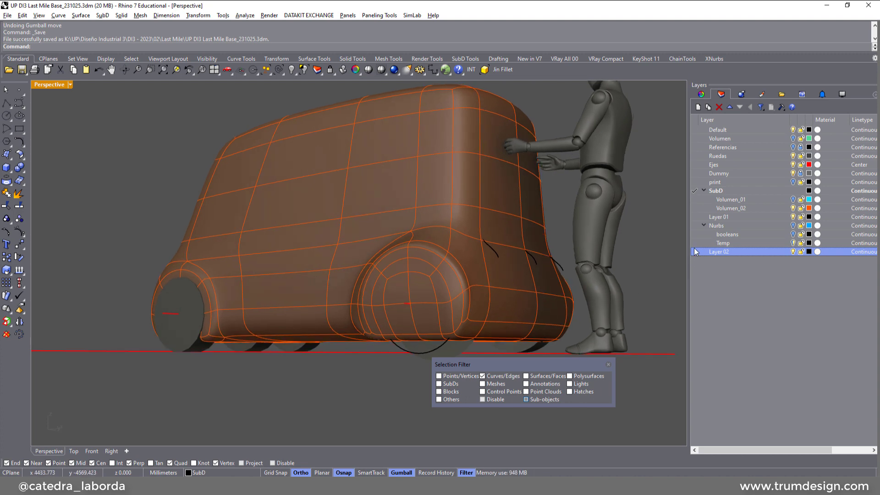
left_click(695, 252)
Hide the Layer 01, SubD and Dummy layers
left_click(793, 218)
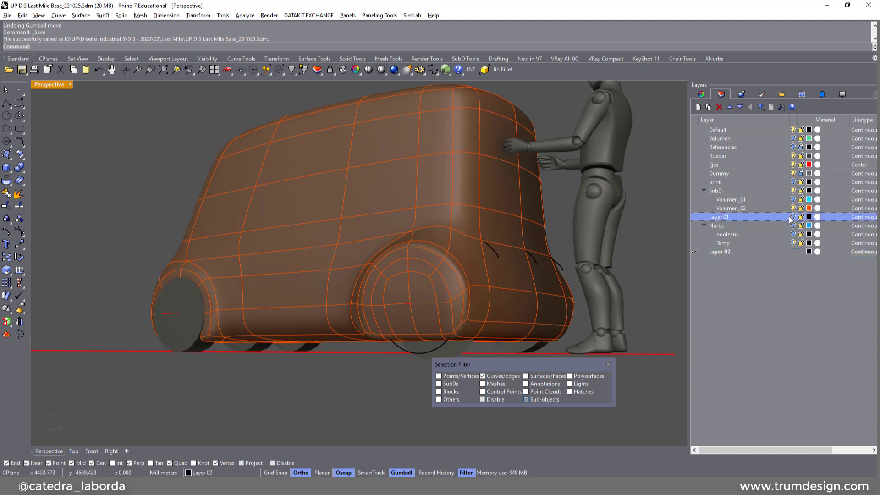
left_click(794, 195)
left_click(793, 191)
left_click(794, 174)
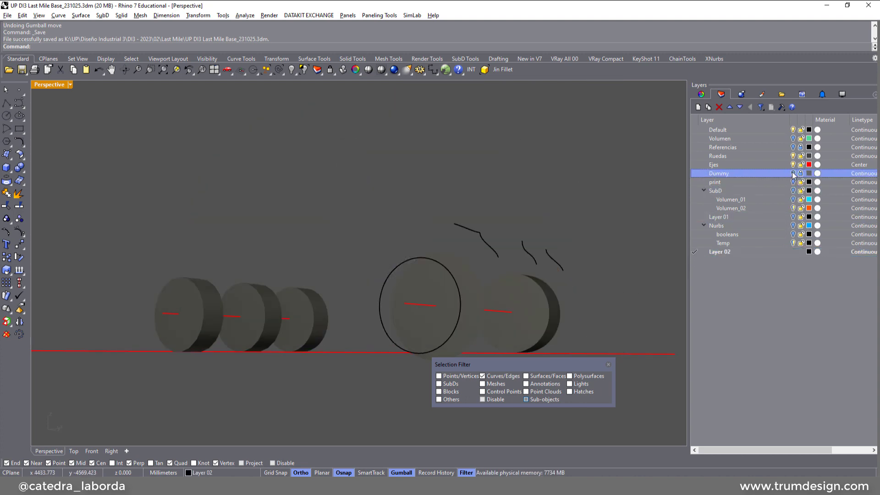
Hide the Ruedas and Default layers and switch to the four-viewport layout
left_click(793, 165)
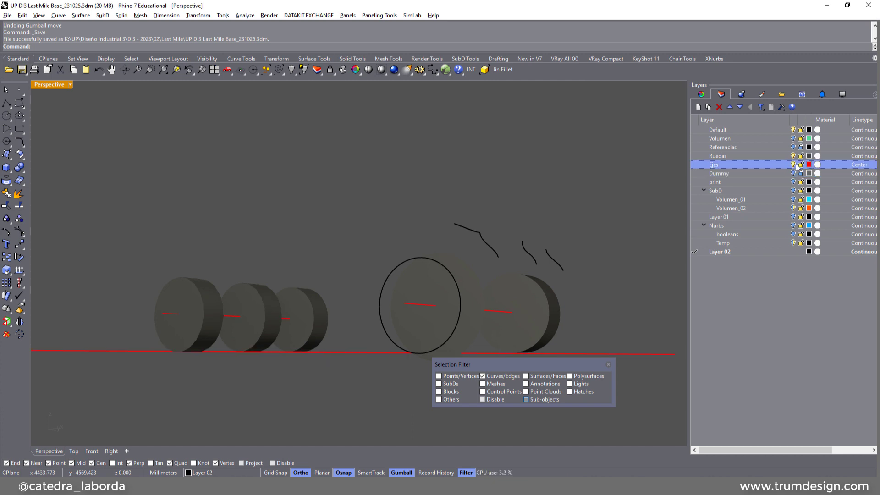
left_click(793, 156)
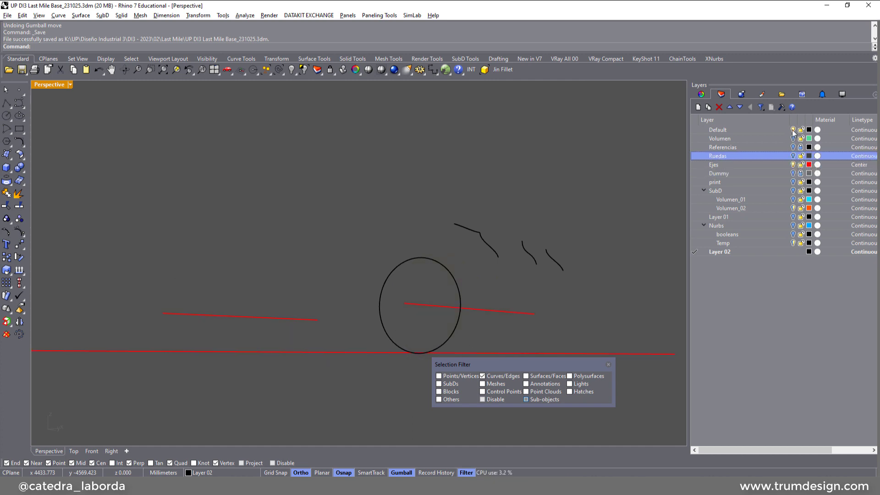
left_click(793, 129)
double_click(49, 86)
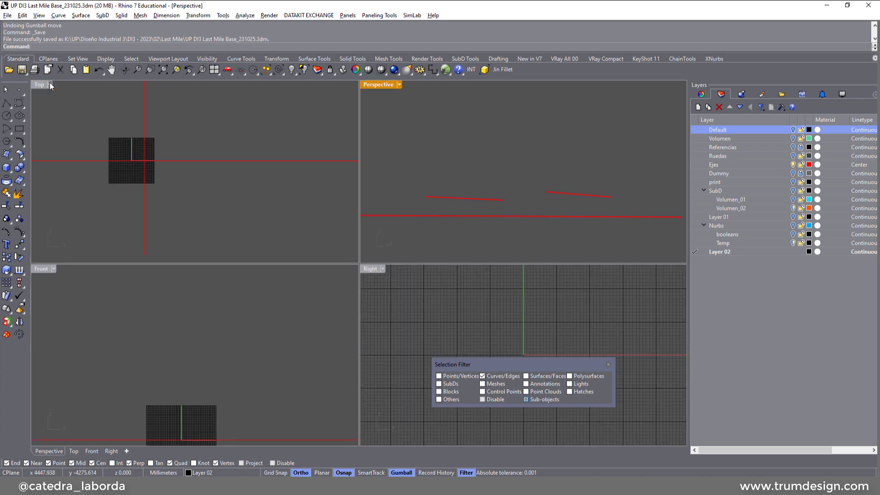
Draw an eight-sided inscribed polygon of about 700 mm radius in the Front view, centred on the end of the first wheel axle
scroll(230, 320, "down", 5)
right_click_drag(279, 320, 235, 362)
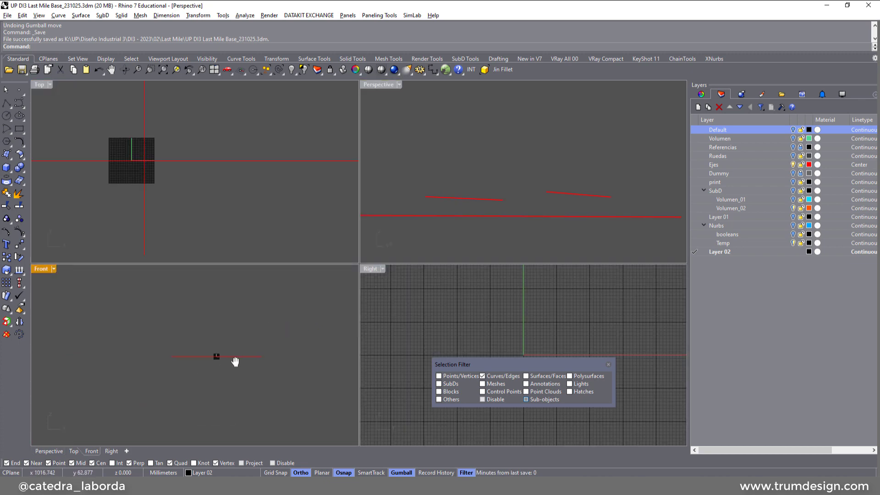
left_click(6, 143)
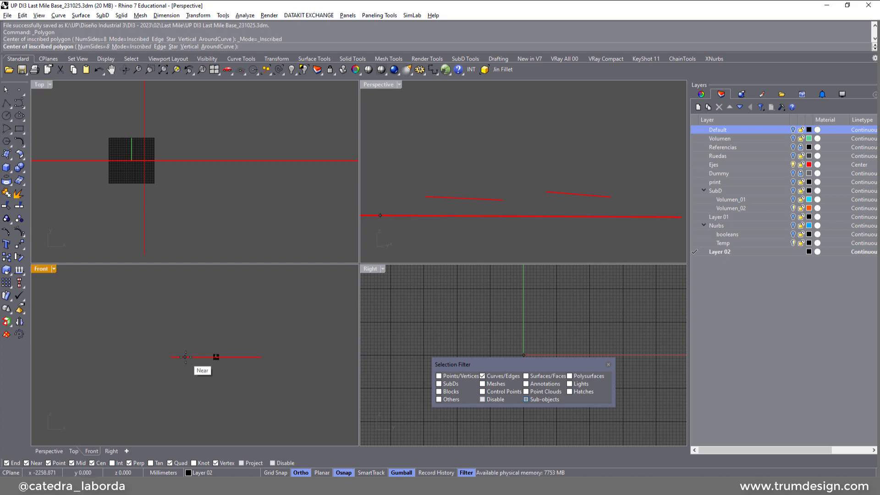
left_click(426, 197)
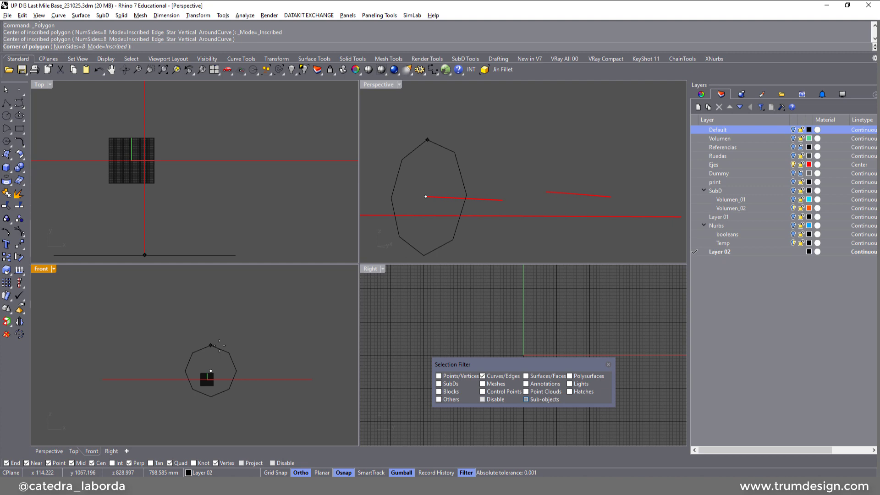
left_click(219, 345)
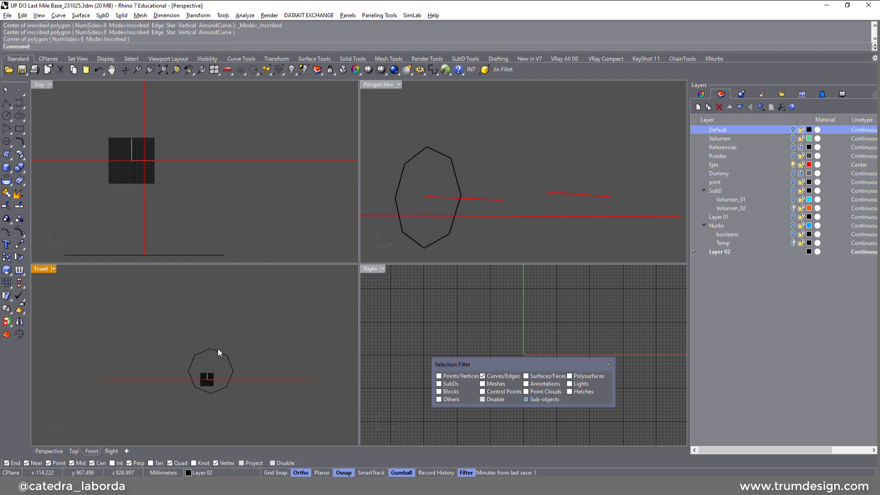
Reset the selection filter to allow all object types and make the octagon curve SubD friendly
left_click(219, 353, "ctrl+shift")
left_click(256, 360)
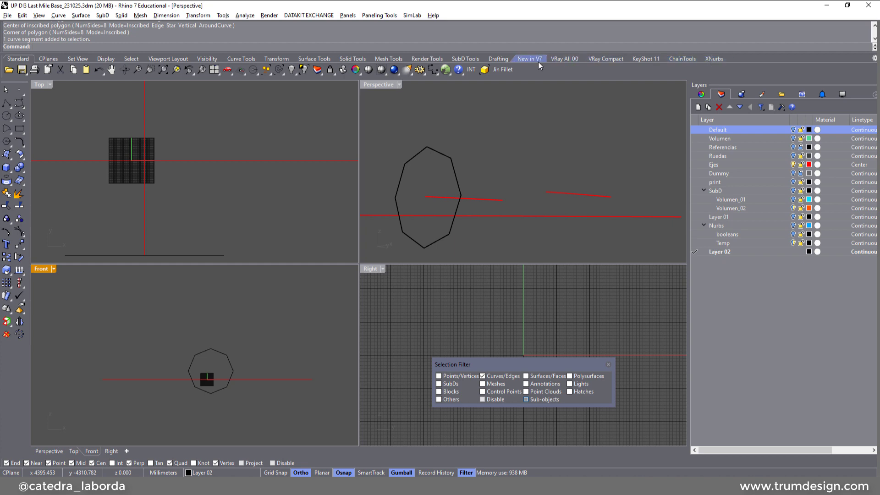
left_click(467, 58)
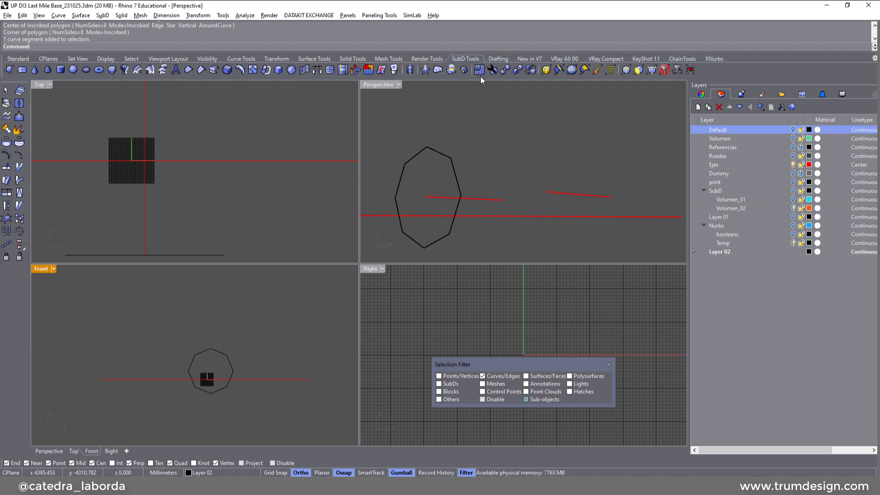
left_click(665, 70)
left_click(215, 355)
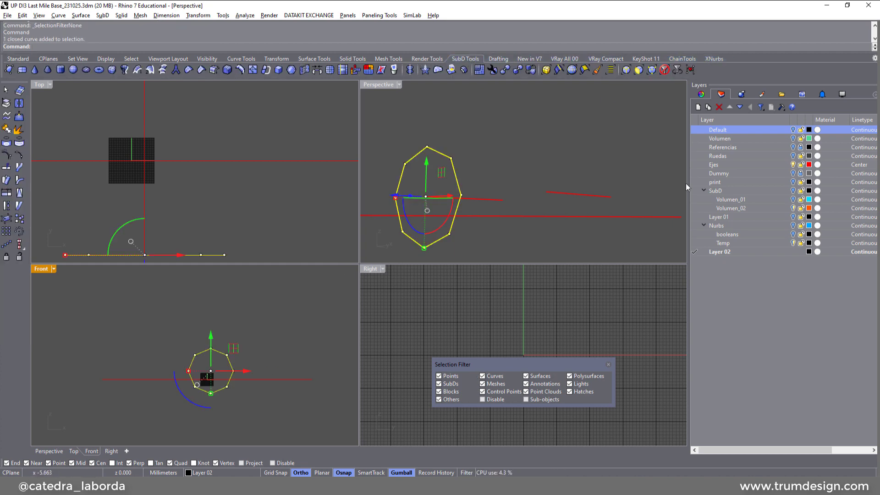
left_click(691, 70)
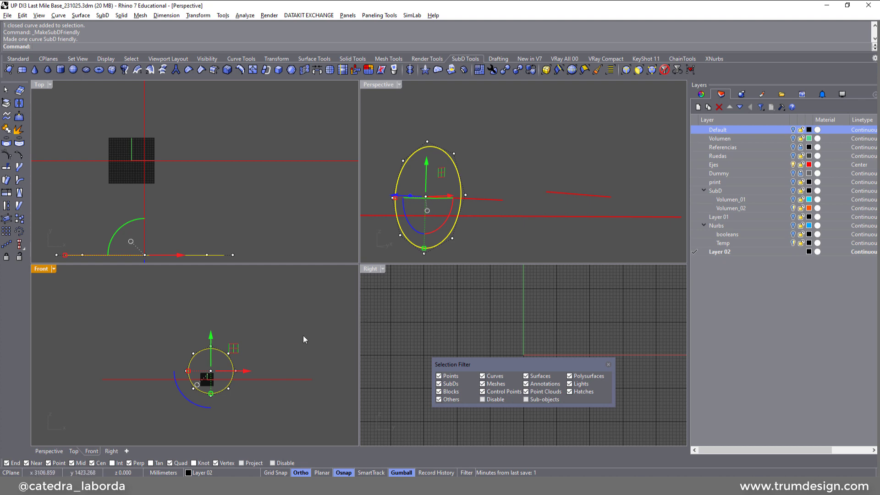
key("Escape")
scroll(229, 336, "up", 4)
Switch SubD display to flat and extrude the closed curve outward by uniform scaling into a flat octagonal SubD ring
key("Tab")
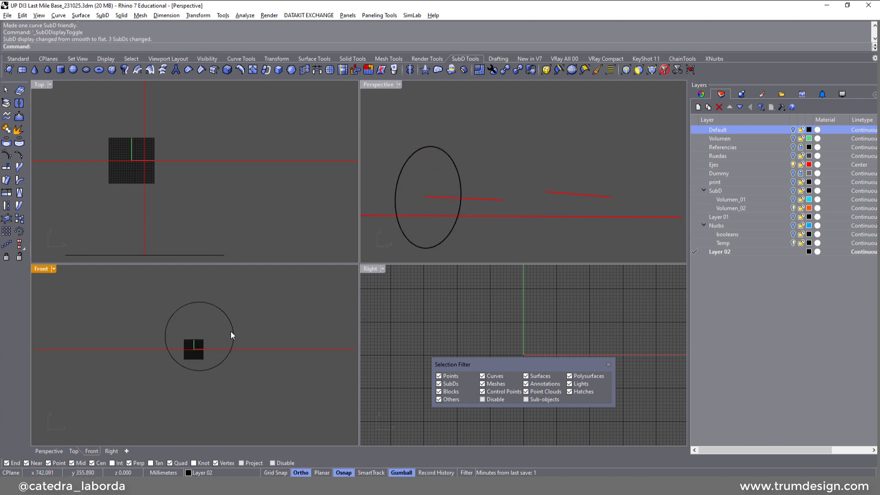
left_click(231, 331)
left_click_drag(167, 339, 160, 338)
key("ctrl")
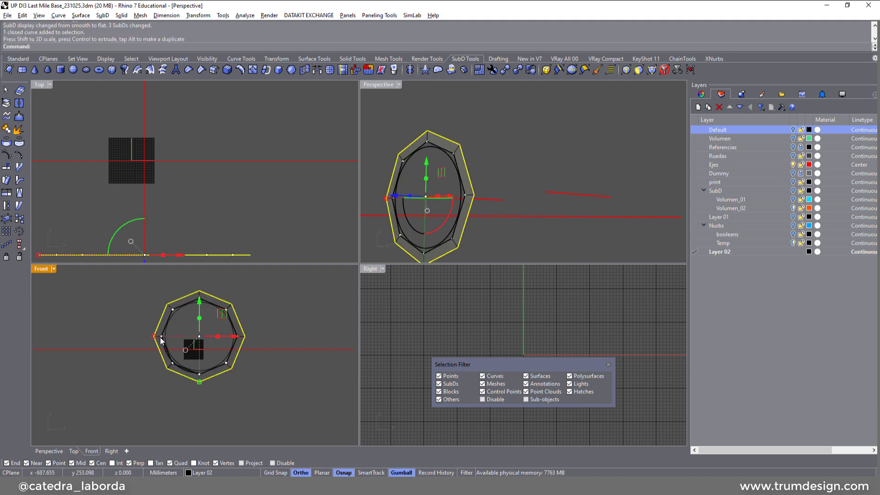
key("Escape")
key("Tab")
key("Tab")
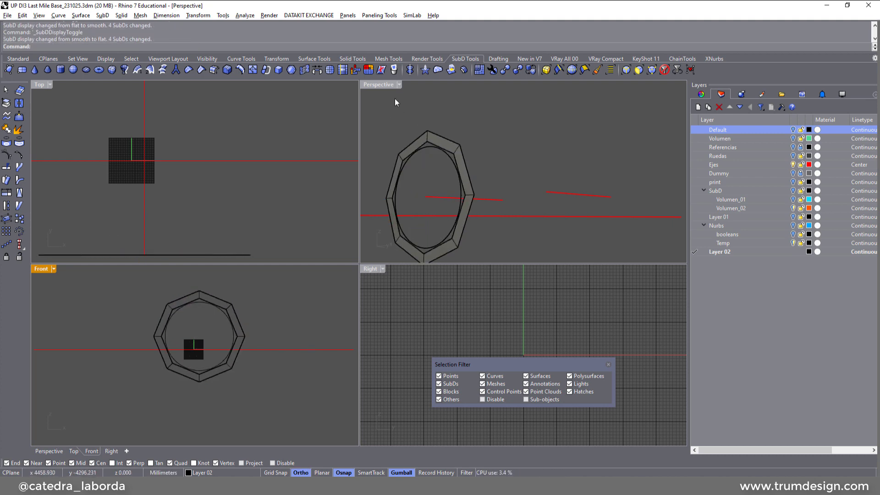
Scale the SubD ring down uniformly about its centre to well inside the original guide curve
right_click_drag(262, 304, 183, 330)
scroll(183, 330, "down", 5)
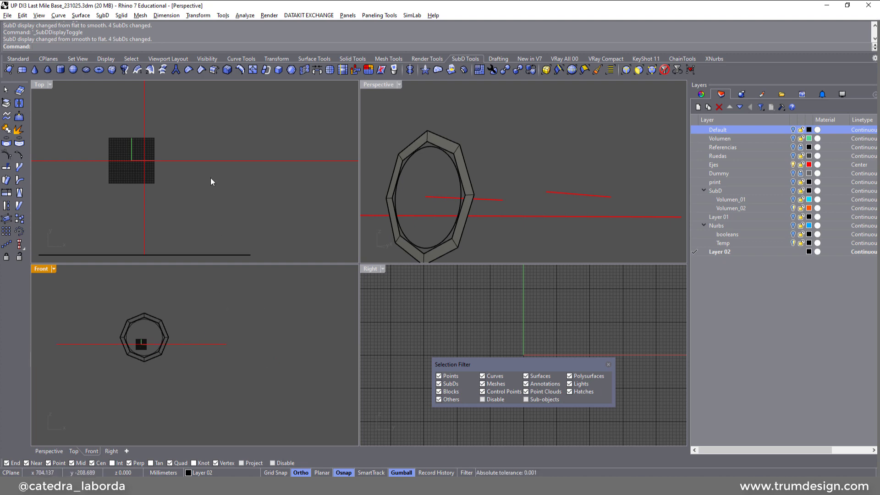
scroll(169, 201, "down", 5)
scroll(197, 232, "down", 4)
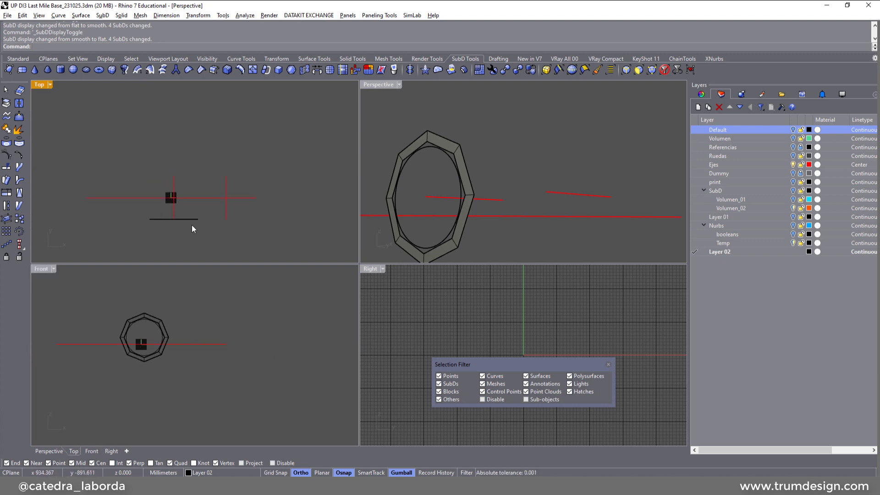
left_click(166, 329)
scroll(168, 337, "up", 3)
scroll(159, 348, "up", 5)
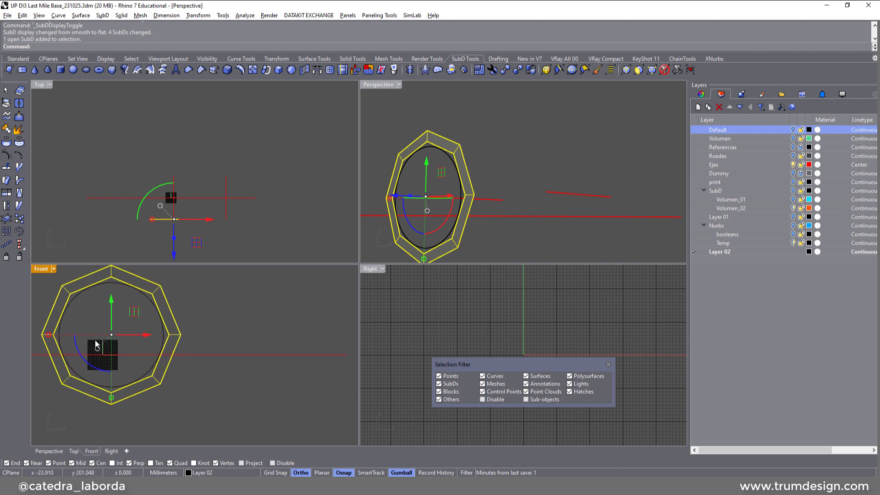
left_click_drag(46, 337, 93, 342)
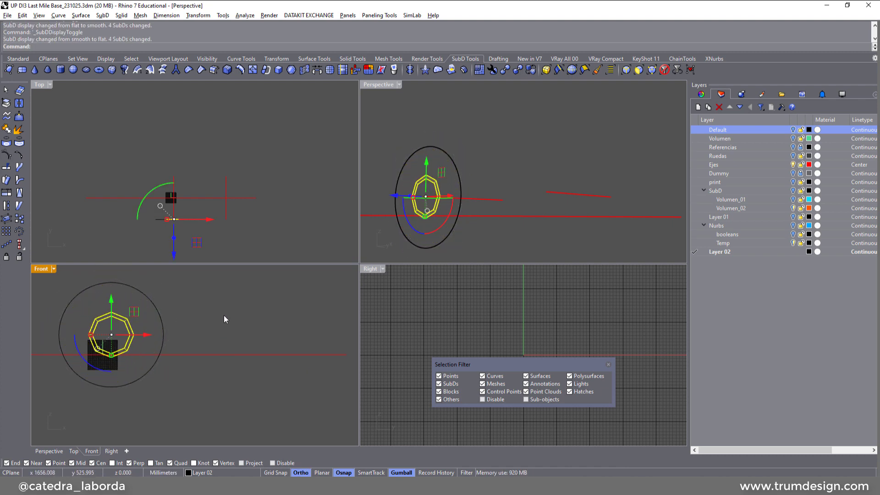
scroll(244, 242, "up", 3)
key("Escape")
Copy the SubD ring from the first wheel axle to the second, using points on both axle lines
scroll(175, 213, "up", 3)
left_click(133, 327)
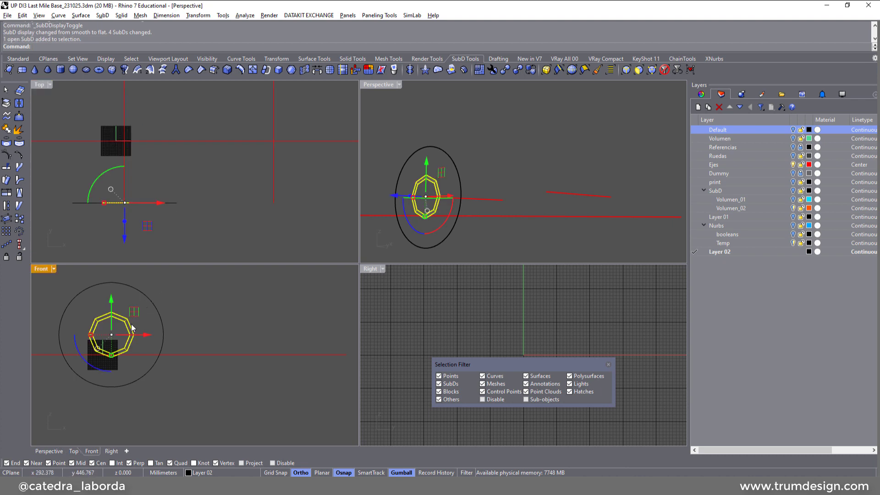
left_click(18, 58)
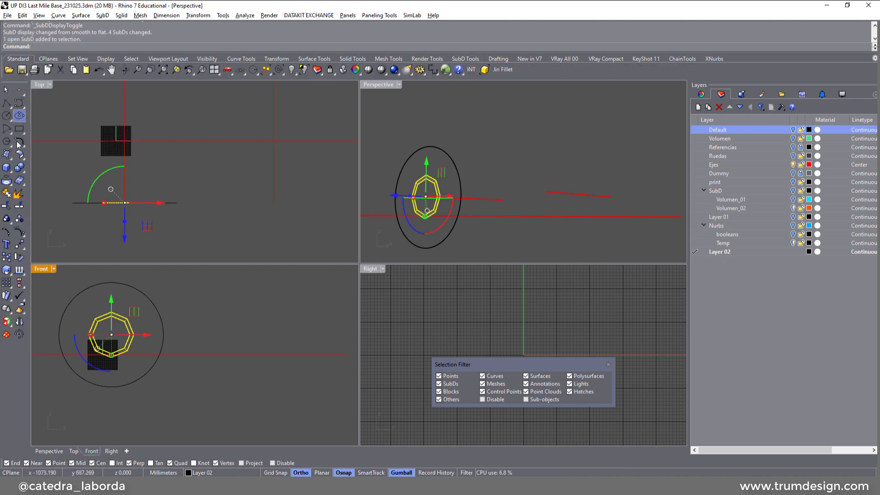
left_click(6, 257)
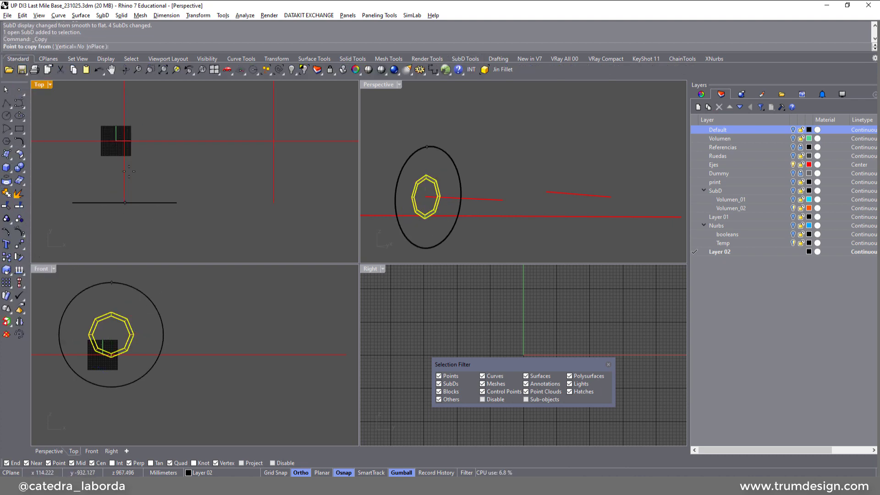
left_click(124, 159)
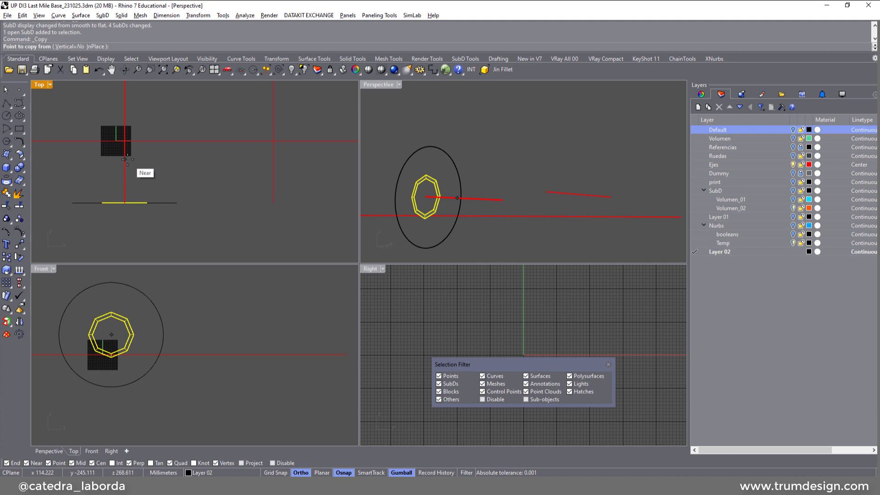
left_click(274, 160)
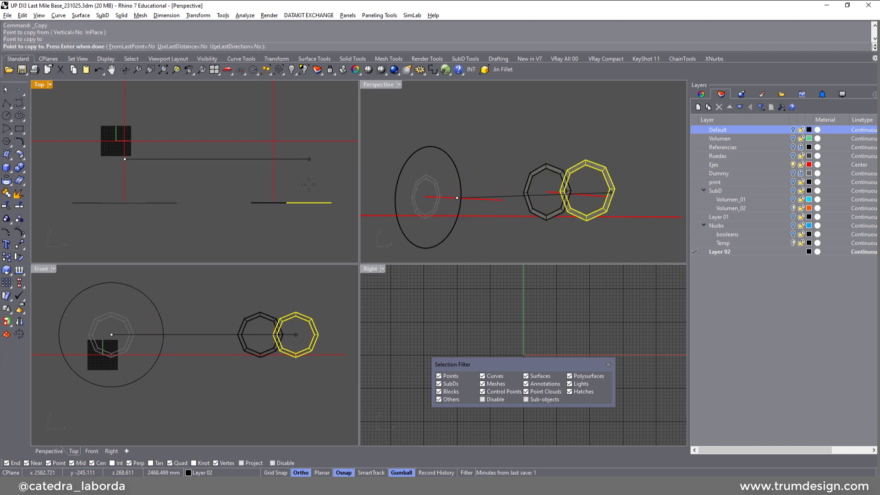
key("Return")
Maximize the Perspective view and delete the large guide curve around the first ring
double_click(386, 87)
left_click(285, 196)
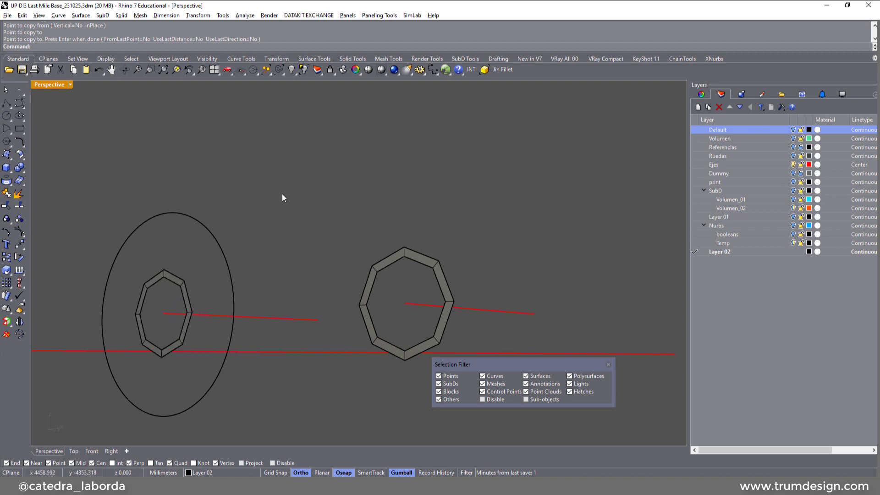
right_click_drag(284, 196, 362, 215)
right_click_drag(318, 269, 262, 235)
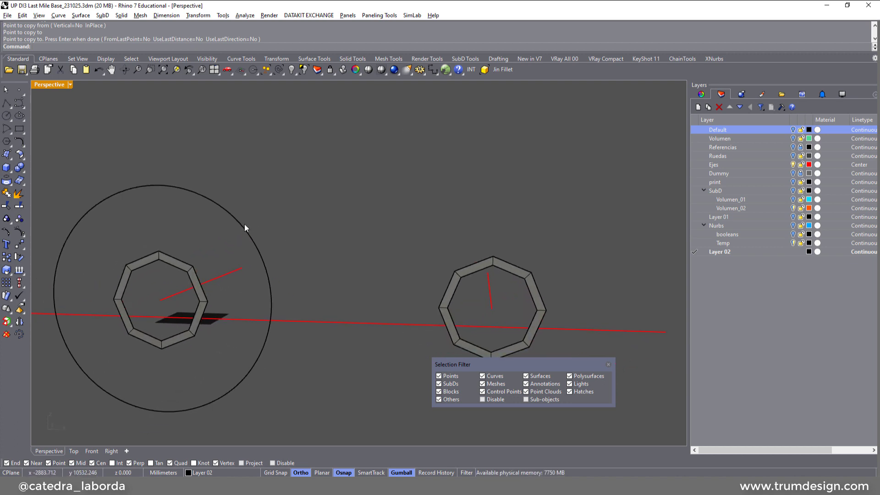
left_click(245, 225)
key("Delete")
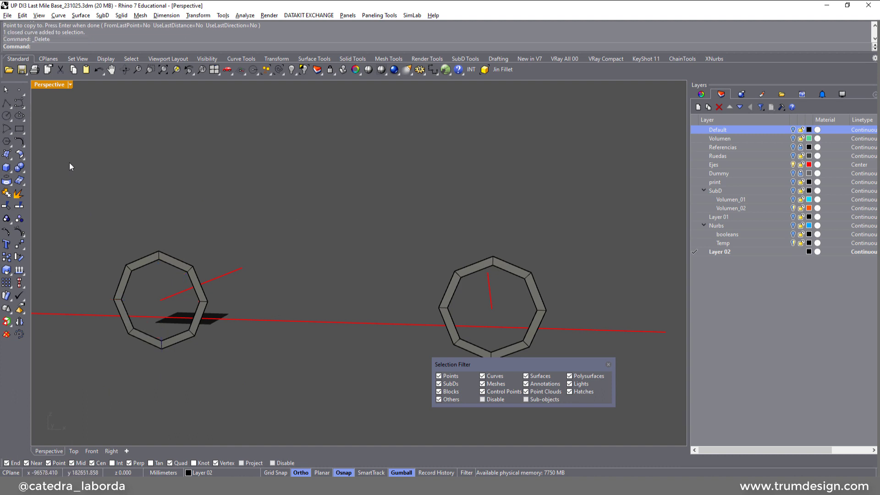
Bridge the two facing outer edges of each ring with 2 joined segments at 100% straightness
left_click(474, 60)
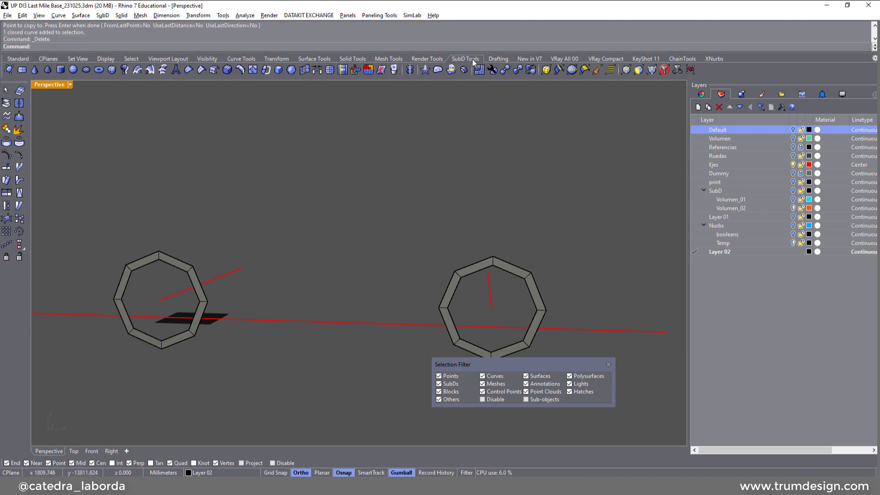
left_click(319, 72)
left_click(205, 317)
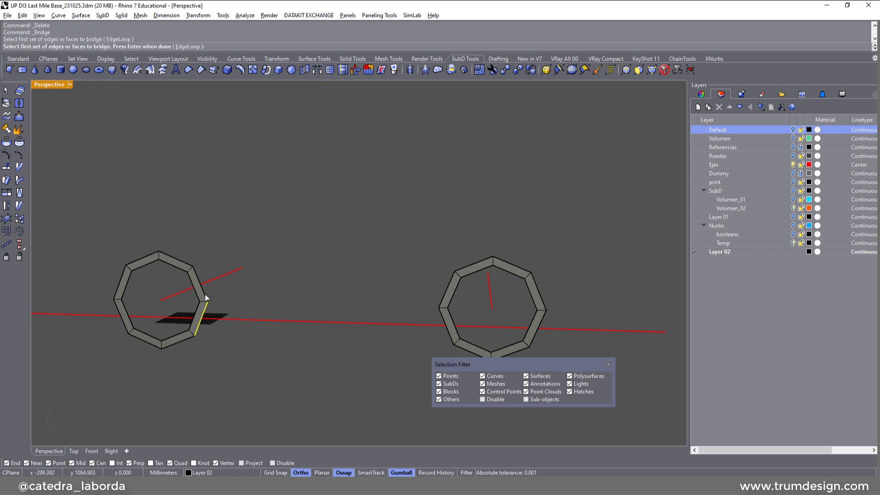
left_click(201, 284)
key("Return")
left_click(448, 293)
left_click(445, 321)
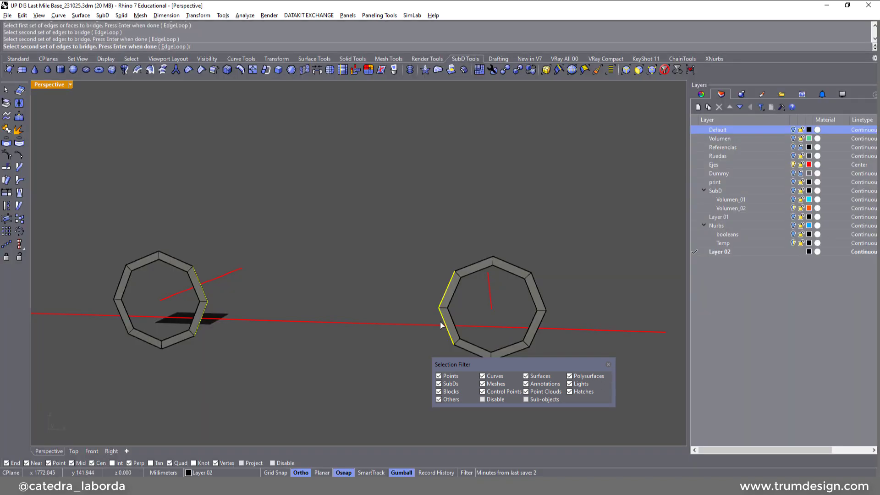
key("Return")
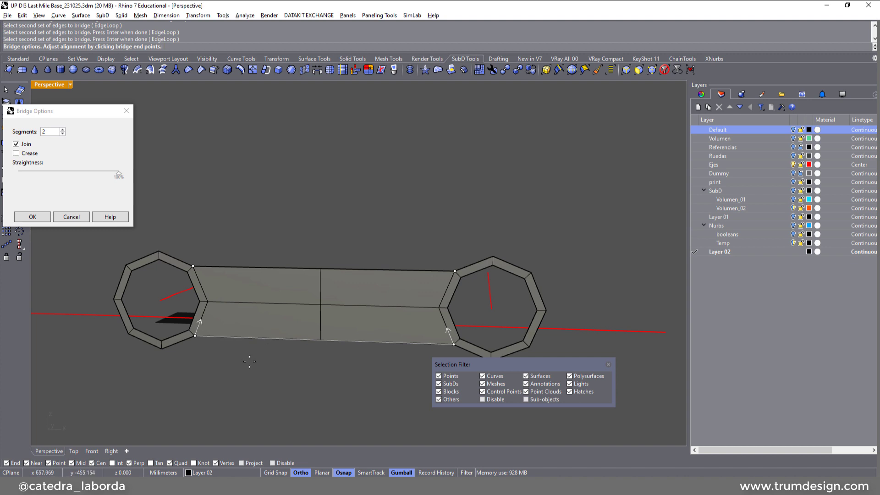
key("Return")
right_click_drag(280, 307, 186, 275)
key("Return")
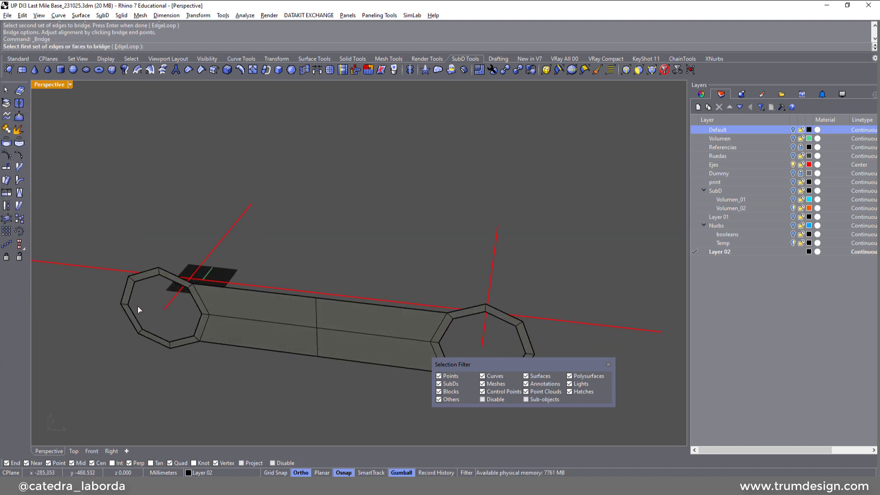
right_click_drag(525, 308, 494, 324)
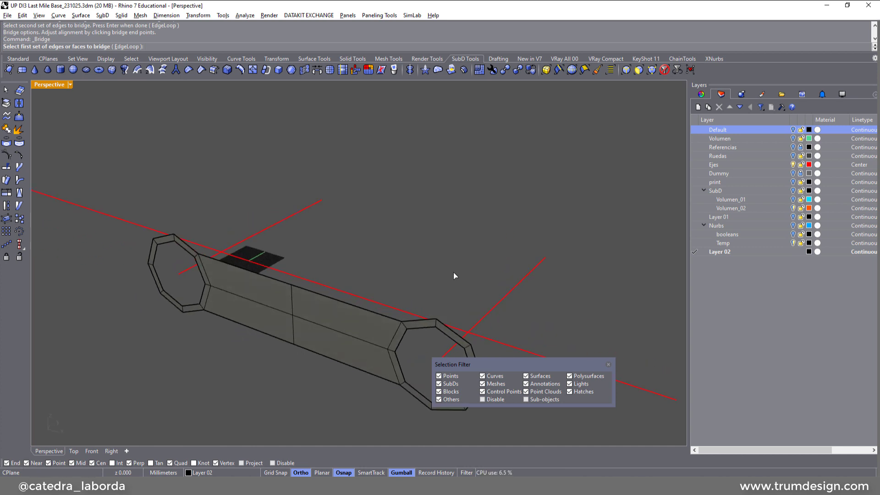
right_click_drag(453, 275, 312, 329)
key("Escape")
Reflect the bridged side SubD across the vehicle's longitudinal centre axis to make the opposite side, keeping the current primary side
left_click(317, 326)
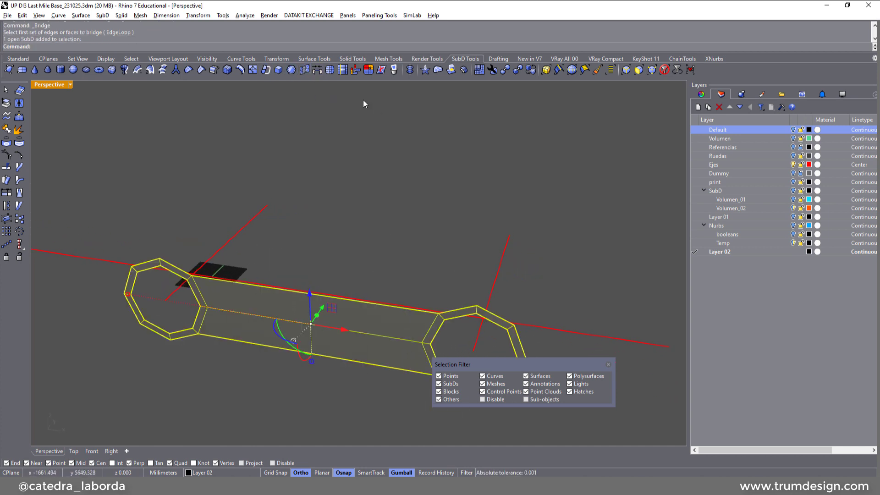
left_click(409, 70)
right_click_drag(245, 234, 215, 211)
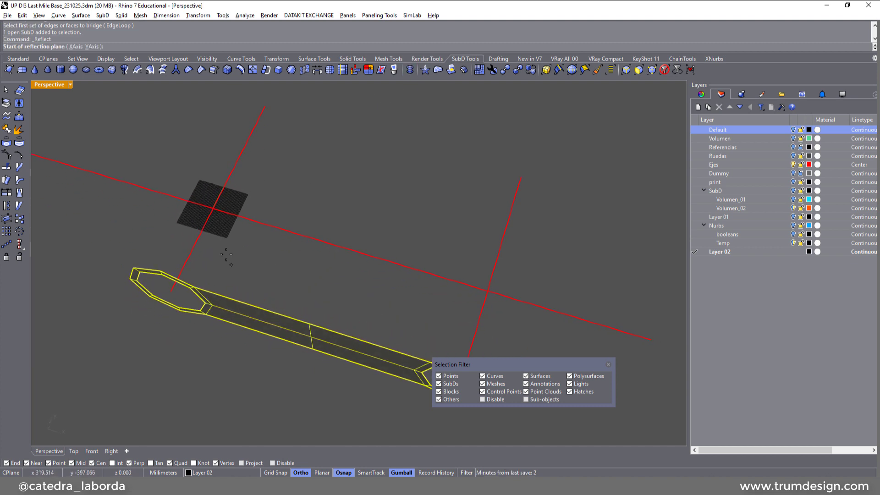
left_click(213, 209)
left_click(129, 183)
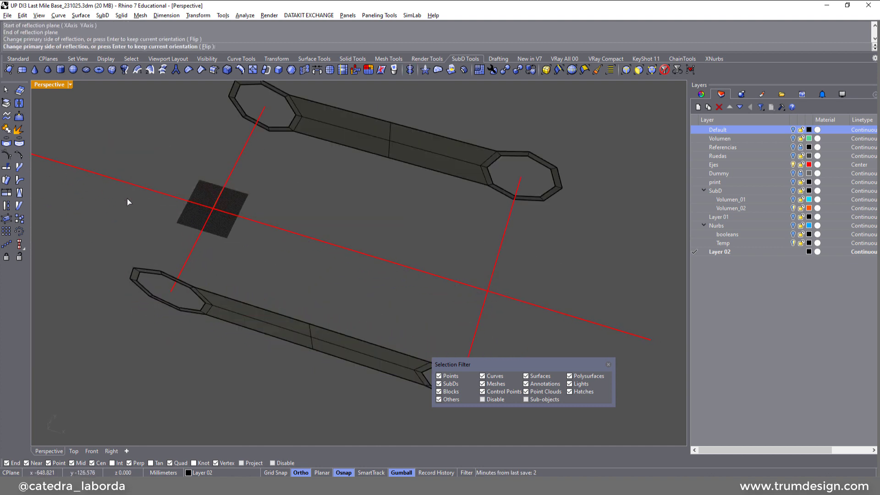
key("Return")
right_click_drag(328, 256, 449, 165)
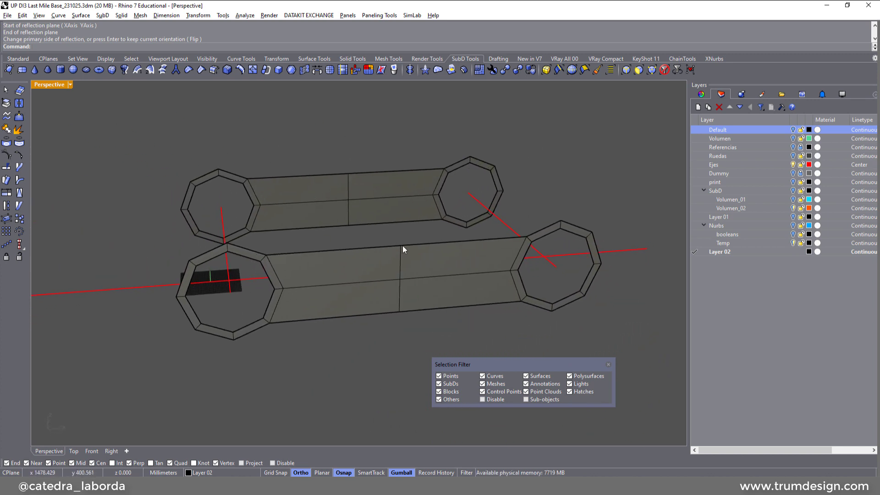
Bridge the complete outer edge loops of the two side SubDs with 2 joined segments at 100% straightness and check the smooth display
left_click(317, 70)
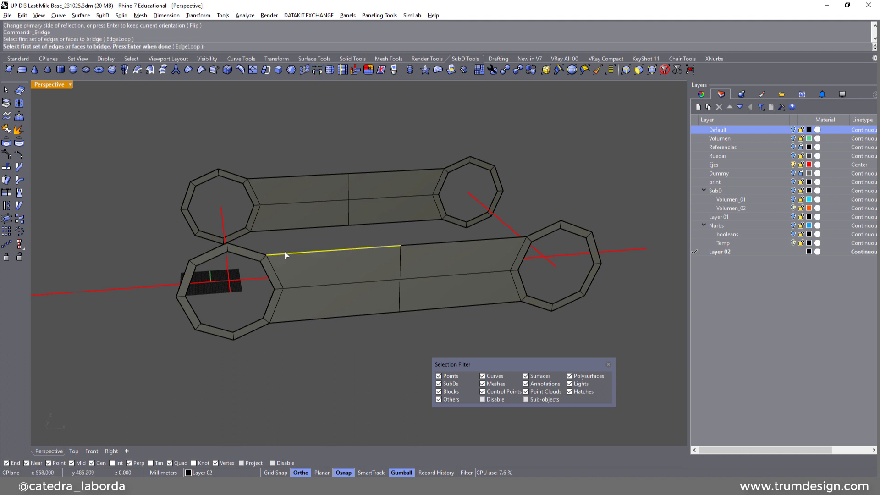
double_click(294, 253)
key("Return")
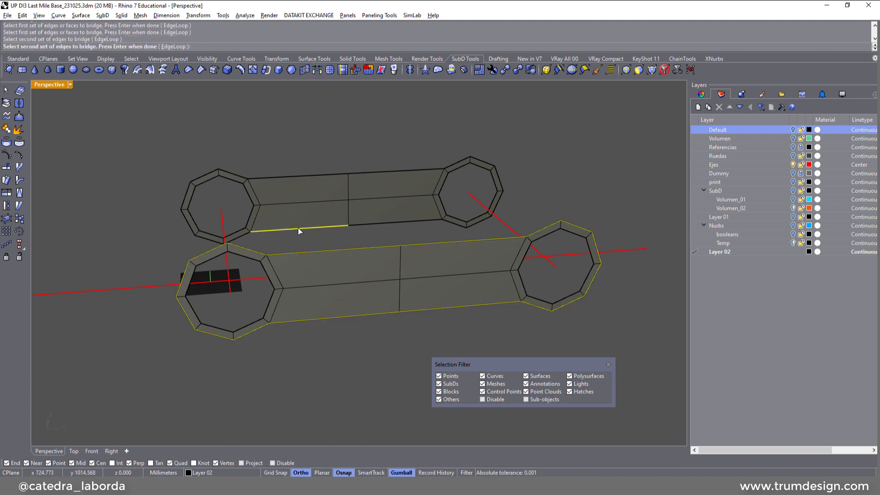
double_click(301, 226)
key("Return")
right_click_drag(298, 231, 422, 257)
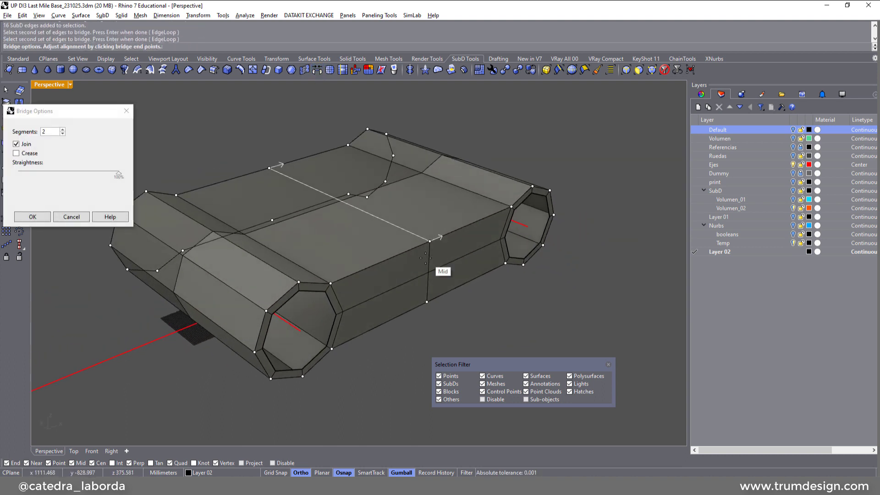
key("Return")
key("Tab")
right_click_drag(425, 220, 359, 211)
key("Tab")
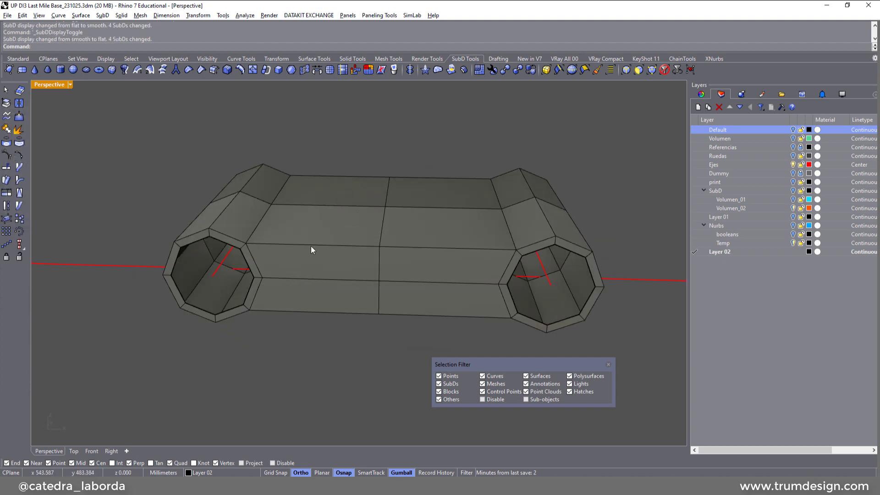
Insert a full edge ring across the transverse edges, close to the outer side of the body, and check the smooth display
right_click_drag(311, 246, 289, 254)
right_click_drag(578, 238, 558, 222)
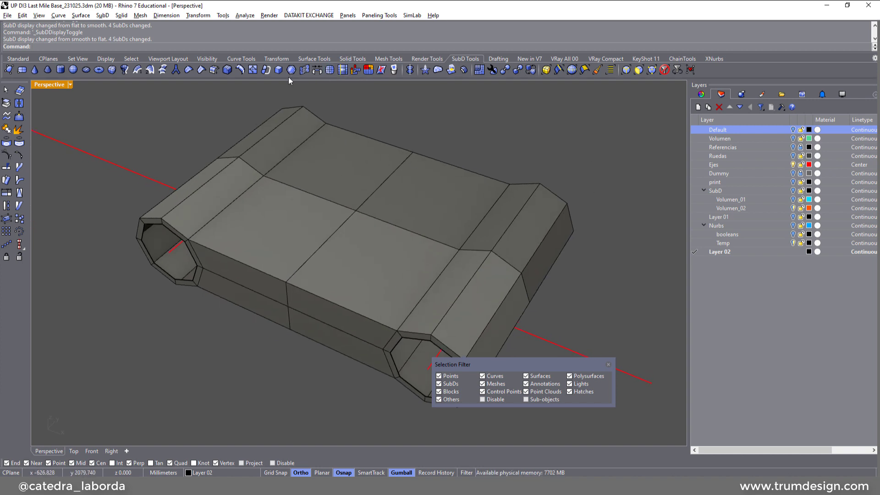
left_click(240, 70)
left_click(202, 225)
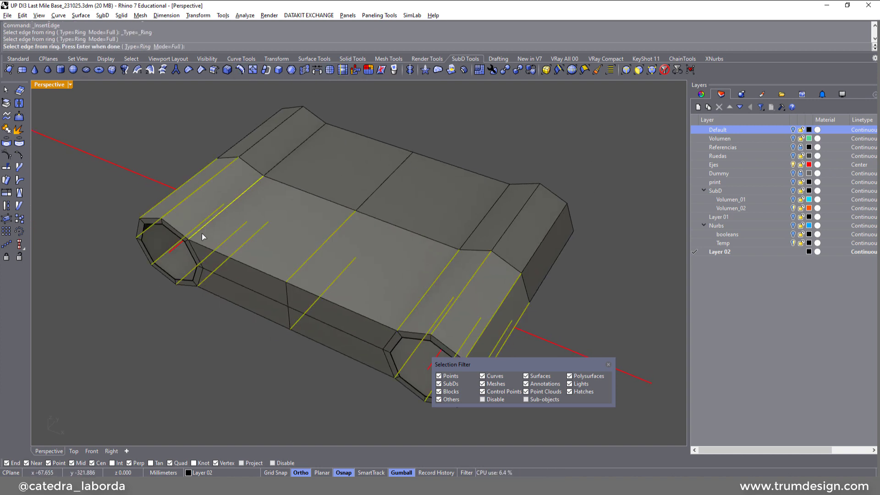
key("Return")
right_click_drag(214, 246, 298, 289)
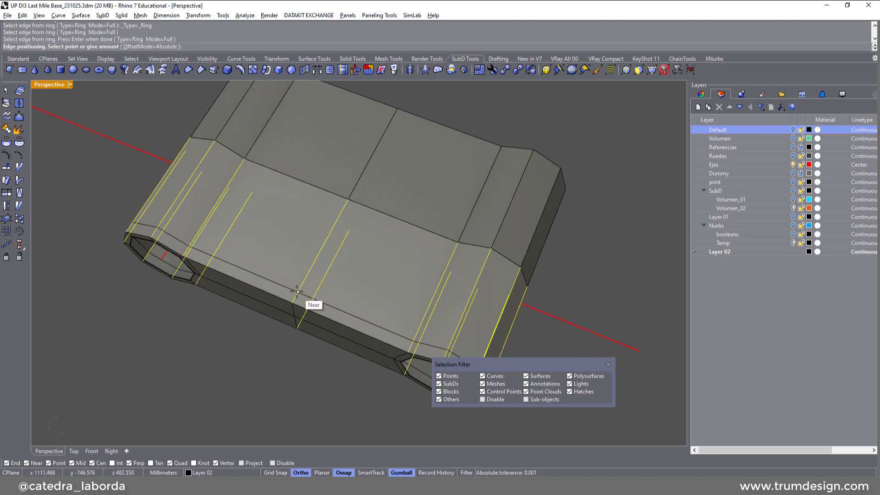
scroll(301, 290, "up", 5)
scroll(337, 306, "down", 8)
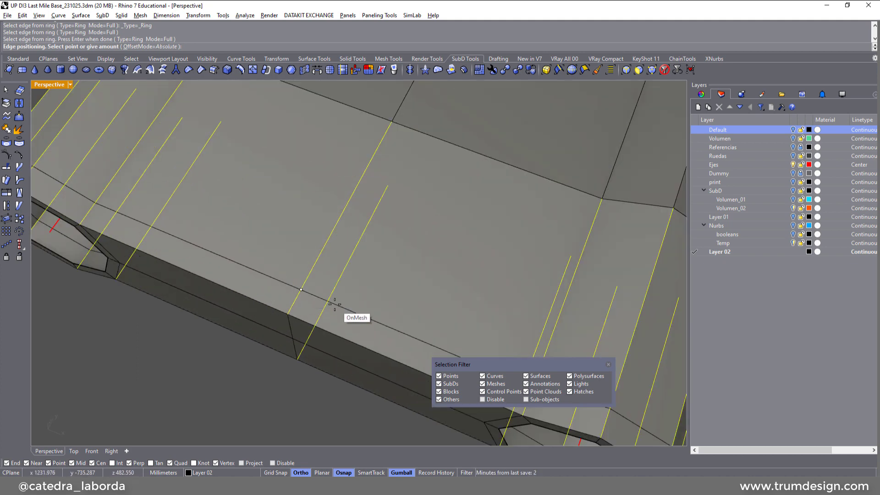
key("Escape")
key("Tab")
right_click_drag(246, 229, 373, 169)
key("Tab")
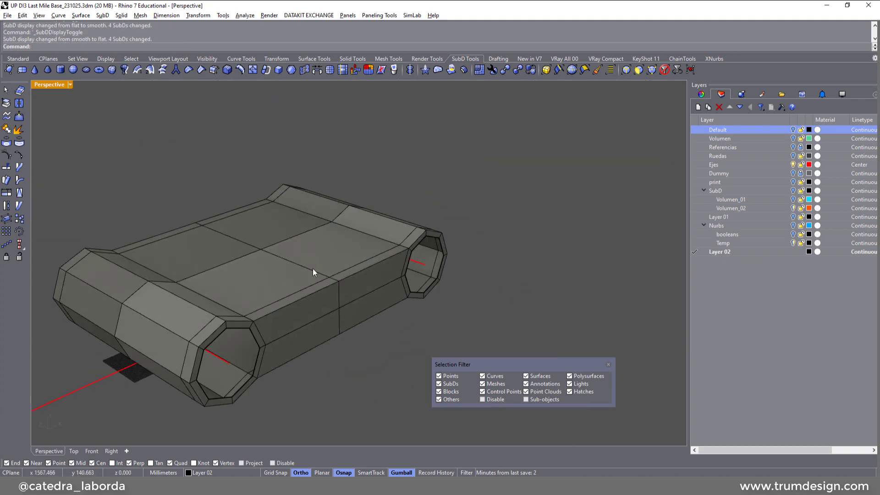
Restrict selection to faces and extrude the upper faces between the axles upward into a tall box volume
left_click(640, 70)
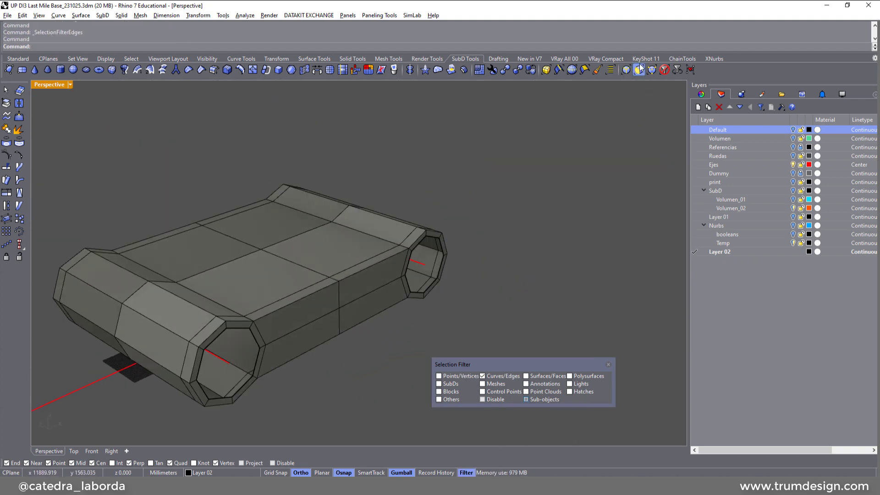
left_click(197, 299)
left_click(288, 270, "shift")
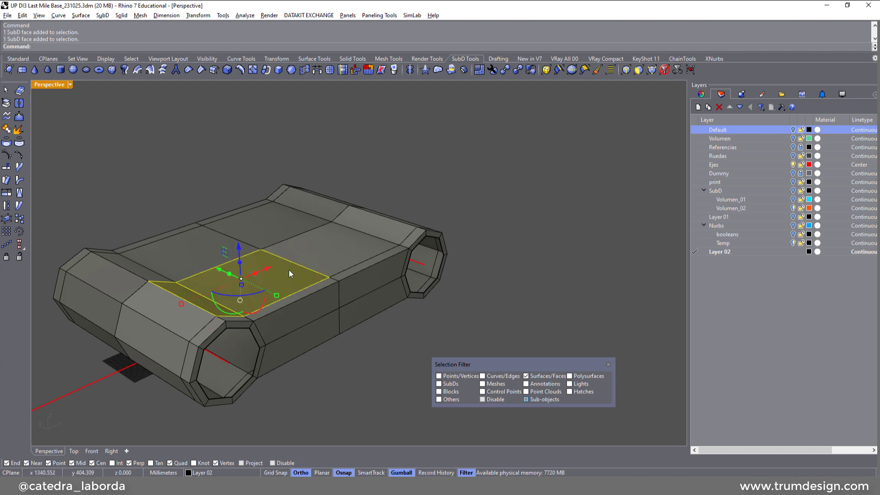
left_click(330, 249, "shift")
left_click(373, 225, "shift")
right_click_drag(437, 224, 350, 213)
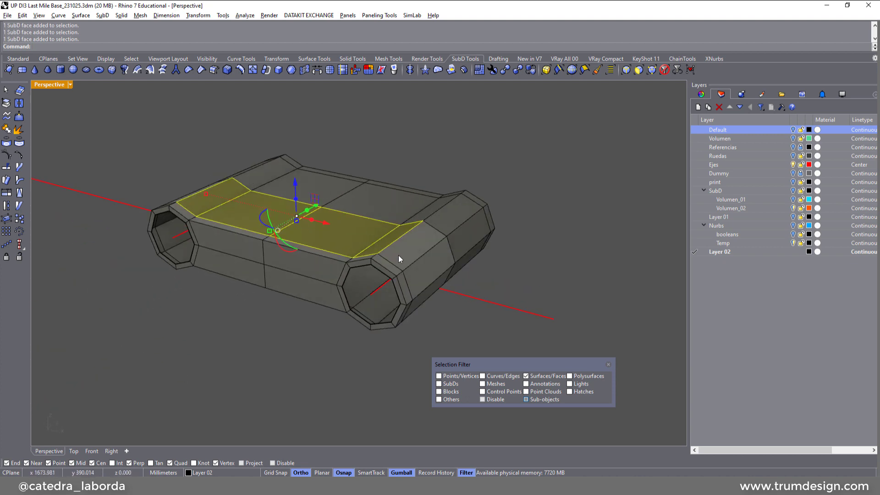
right_click_drag(399, 259, 324, 259)
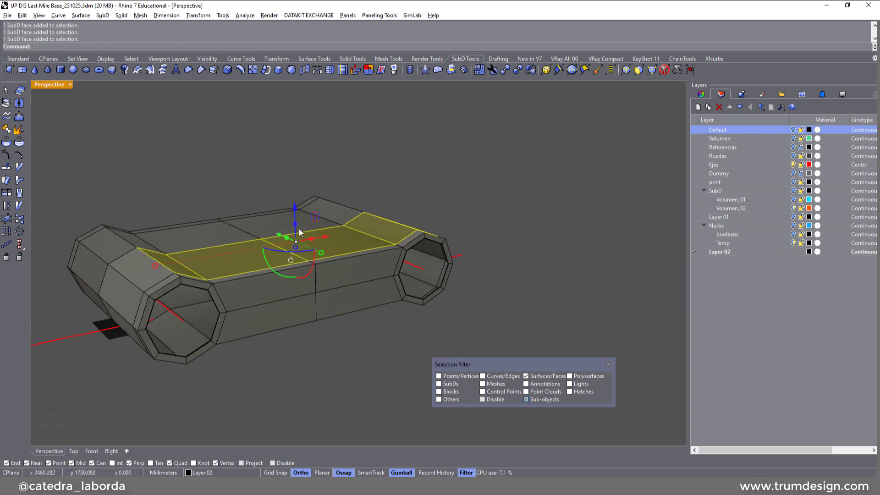
left_click_drag(298, 232, 295, 137)
key("Tab")
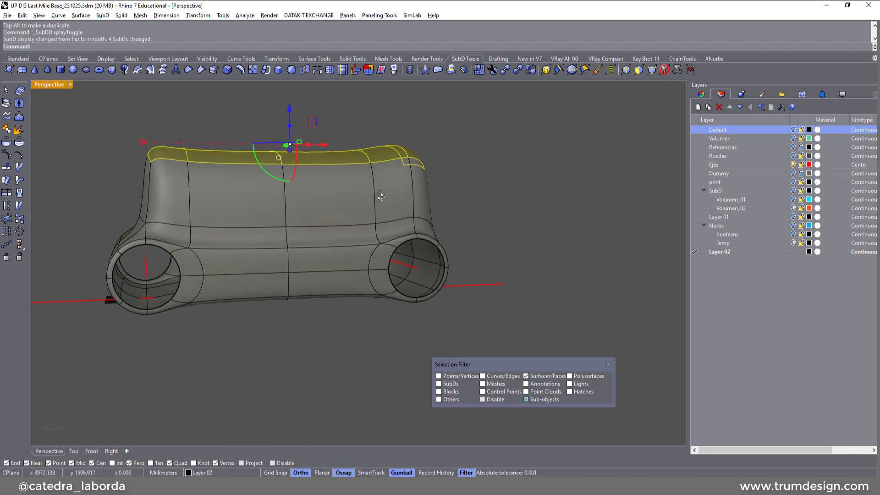
key("Tab")
right_click_drag(380, 197, 327, 194)
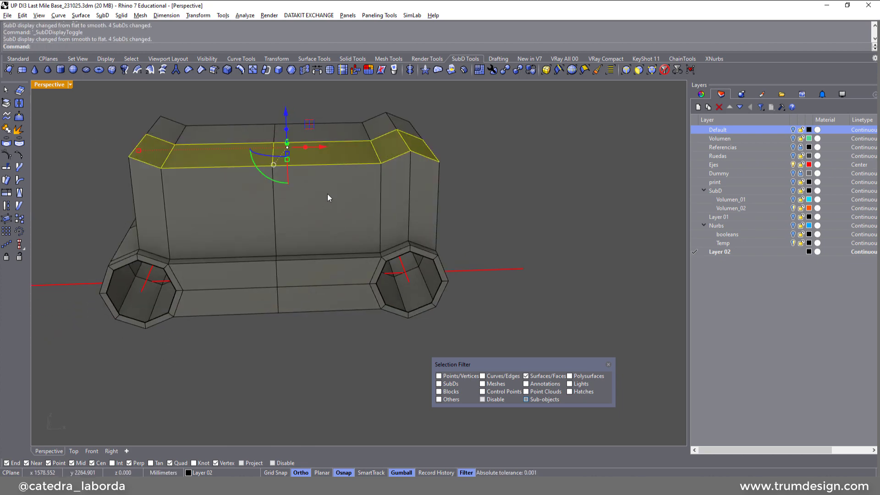
left_click(288, 161)
key("Escape")
key("ctrl+z")
Select the extruded box's roof faces, including the end faces, and flatten them with a vertical scale of 0
right_click_drag(372, 192, 287, 179)
scroll(111, 204, "up", 5)
left_click(111, 203, "ctrl+shift")
scroll(360, 179, "up", 2)
scroll(459, 160, "up", 2)
left_click(494, 149, "ctrl+shift")
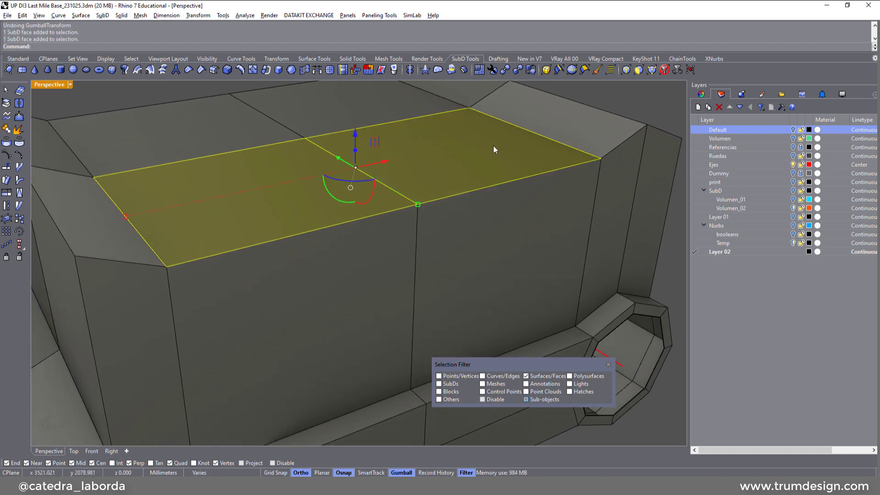
left_click(564, 122, "ctrl+shift")
scroll(373, 201, "down", 6)
right_click_drag(373, 200, 368, 180)
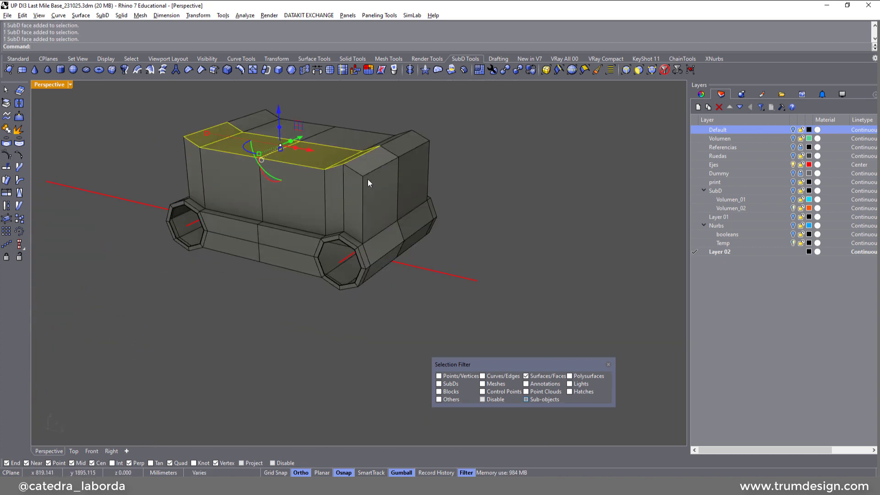
scroll(302, 147, "up", 4)
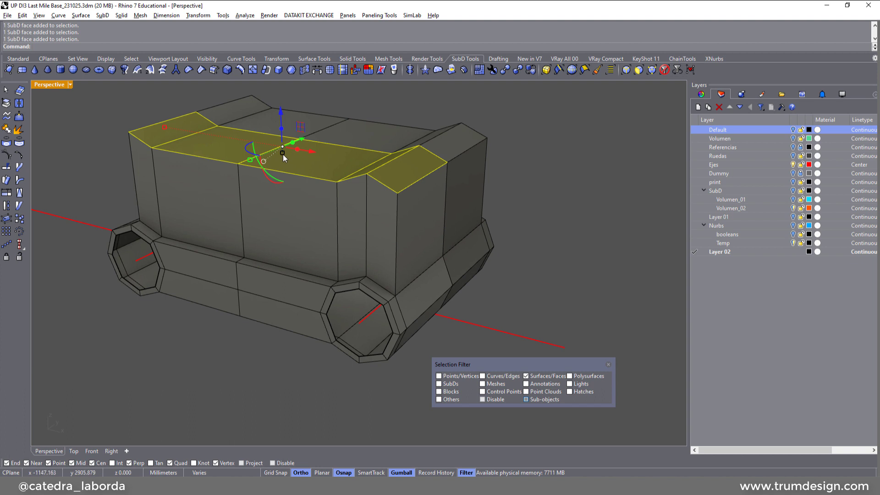
left_click(282, 154)
type("0")
key("Return")
scroll(343, 227, "down", 3)
key("Tab")
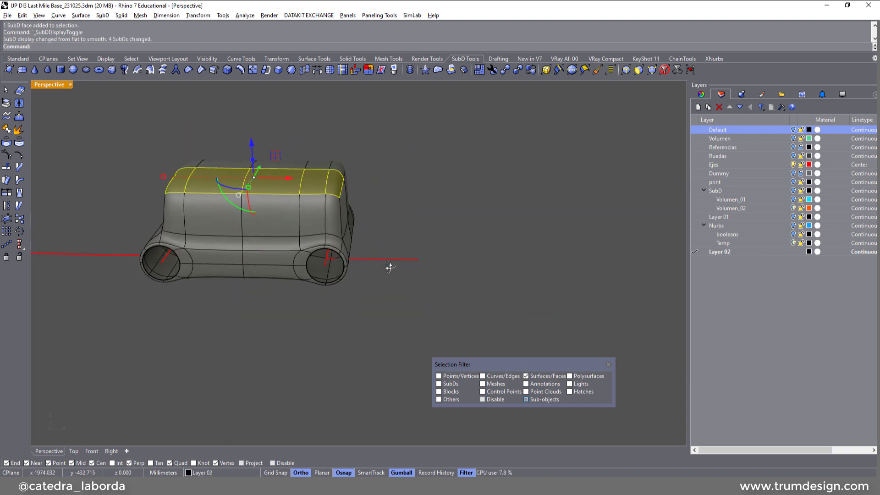
right_click_drag(388, 261, 372, 204)
key("Escape")
key("Tab")
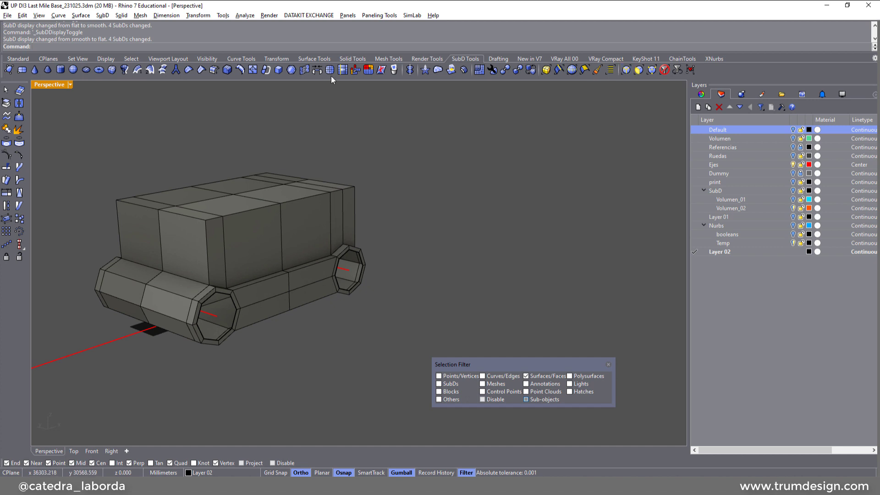
Try to insert a full edge ring across the vertical edges of the upper box
left_click(239, 71)
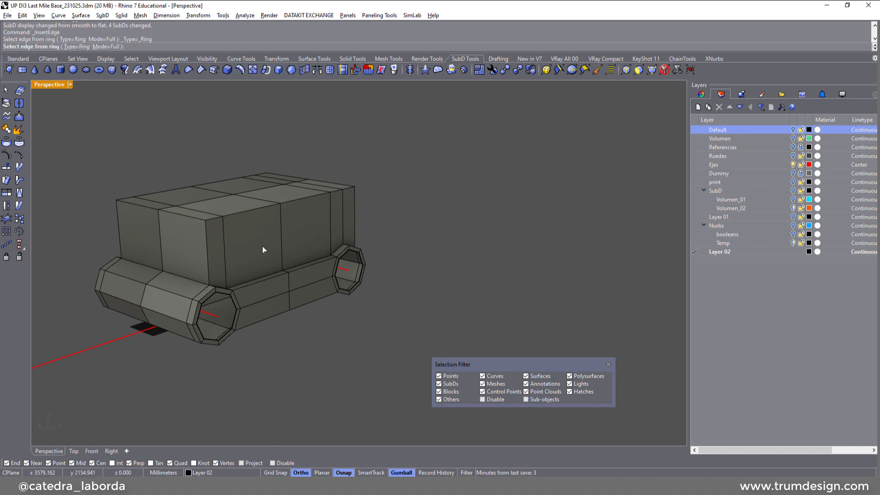
left_click(224, 232)
key("Return")
scroll(226, 230, "up", 5)
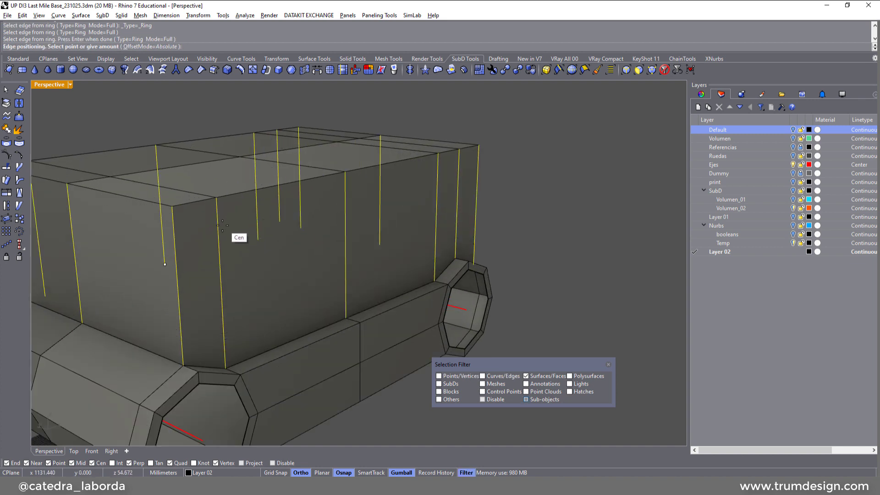
left_click(255, 222)
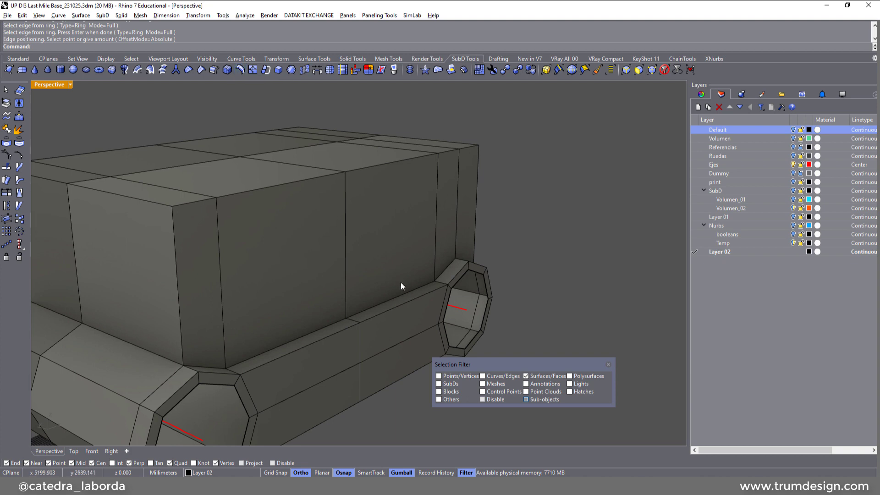
Examine the vehicle volume from several angles in both smooth and flat SubD display
scroll(427, 261, "down", 5)
right_click_drag(428, 258, 287, 244)
scroll(433, 234, "up", 5)
key("Tab")
right_click_drag(432, 233, 359, 229)
key("Tab")
scroll(400, 240, "down", 2)
right_click_drag(425, 231, 468, 280)
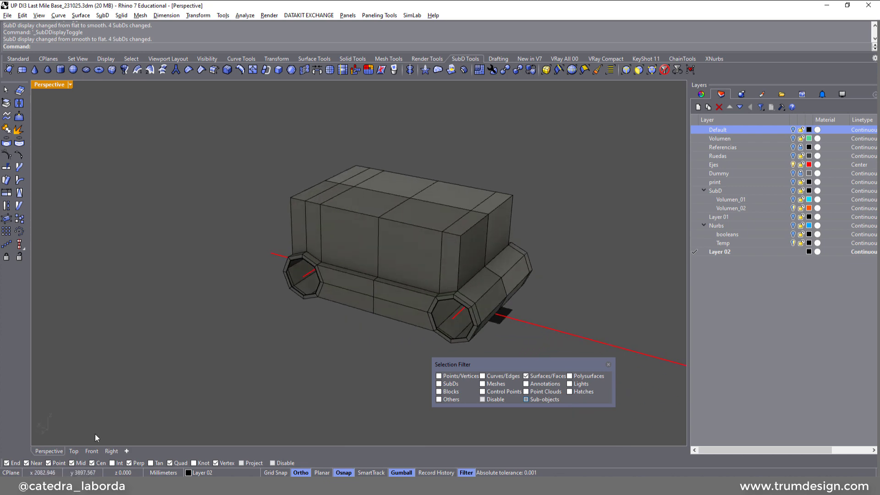